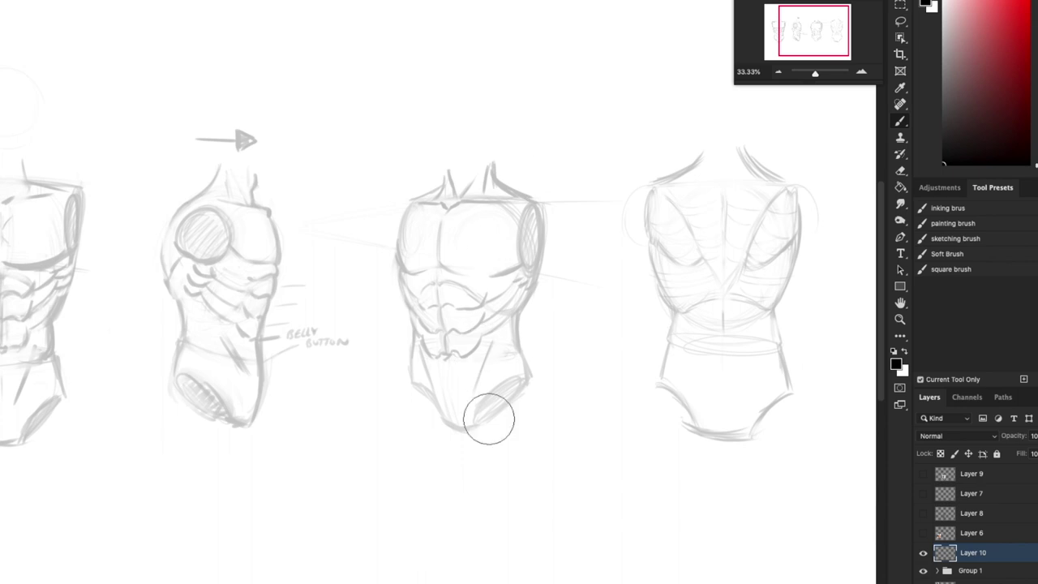
# Zoom to 50% on the front-view torso and shrink the brush to a fine sketching tip
pyautogui.moveTo(638, 330); pyautogui.dragTo(534, 360)
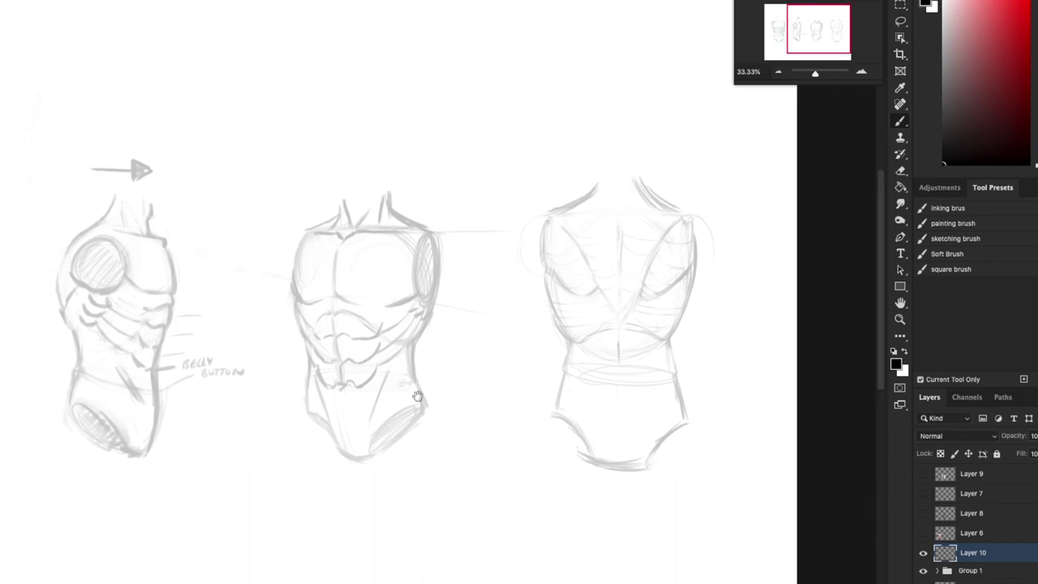
pyautogui.hscroll(-6, 290, 417)
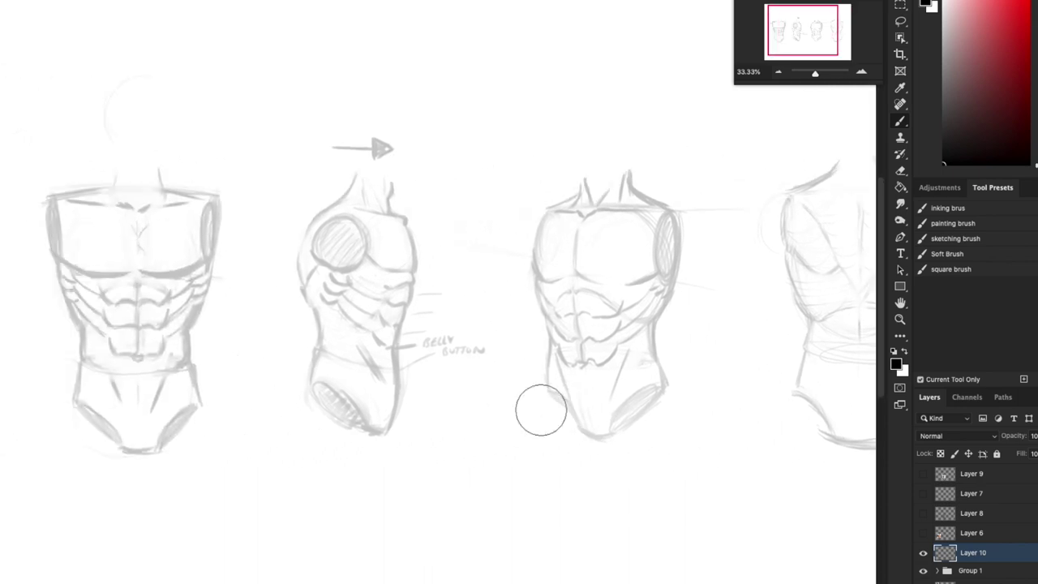
pyautogui.hscroll(-5, 568, 373)
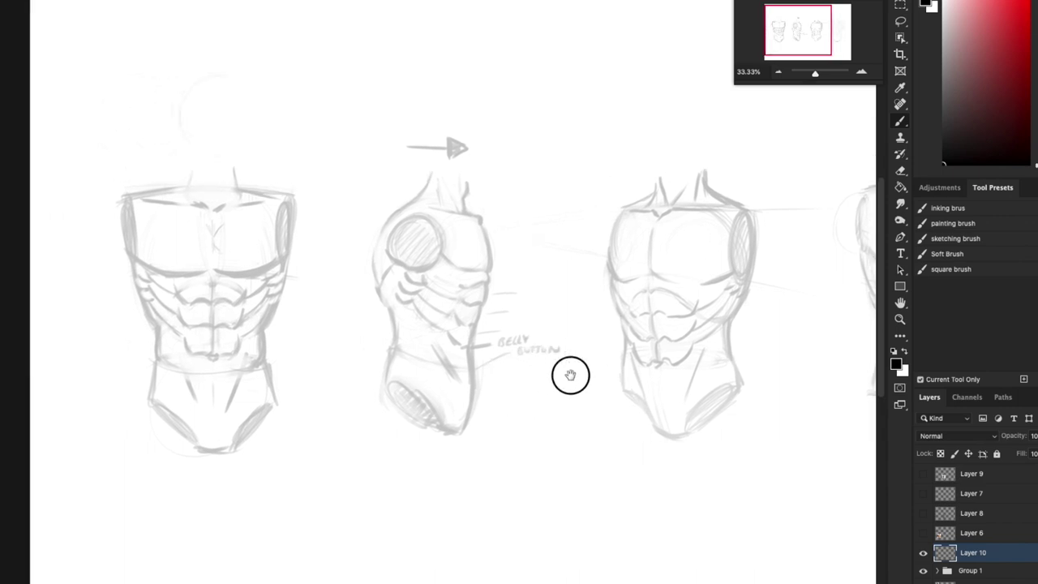
pyautogui.click(863, 73)
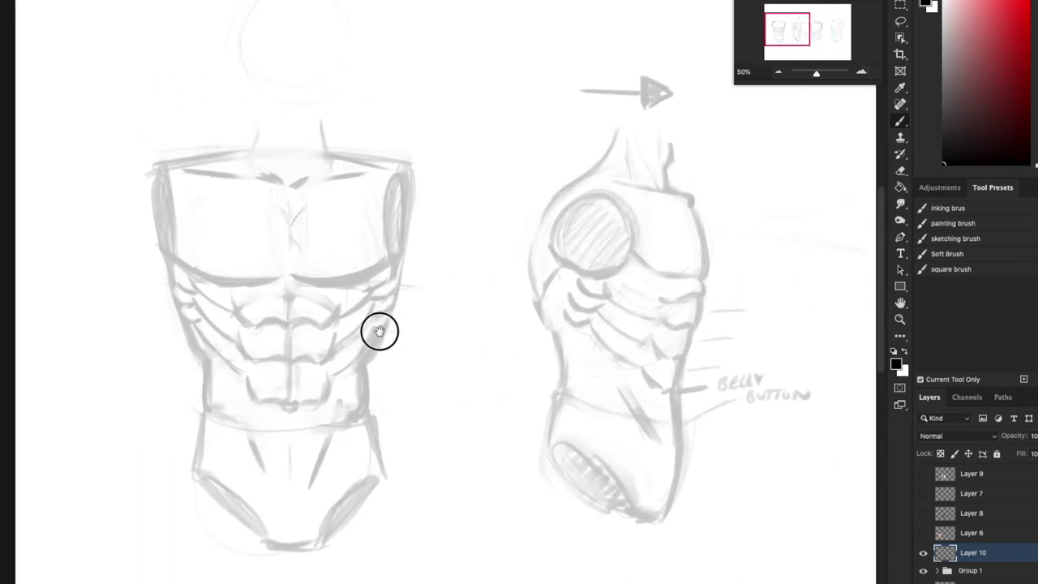
pyautogui.moveTo(378, 332); pyautogui.dragTo(631, 323)
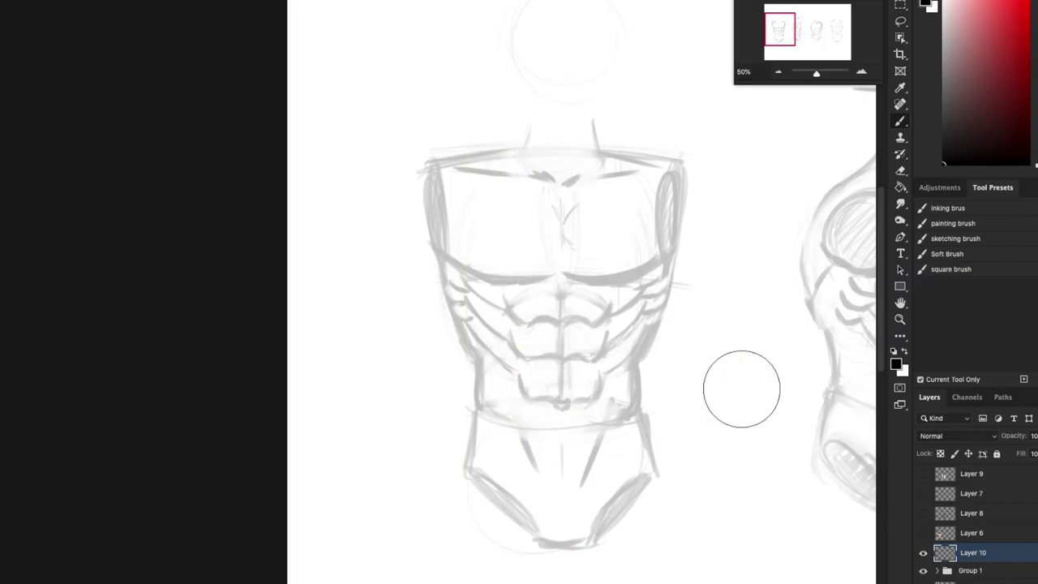
pyautogui.press('[')
pyautogui.press('[')
pyautogui.press('[')
pyautogui.press('[')
pyautogui.press('[')
pyautogui.press('[')
pyautogui.press('[')
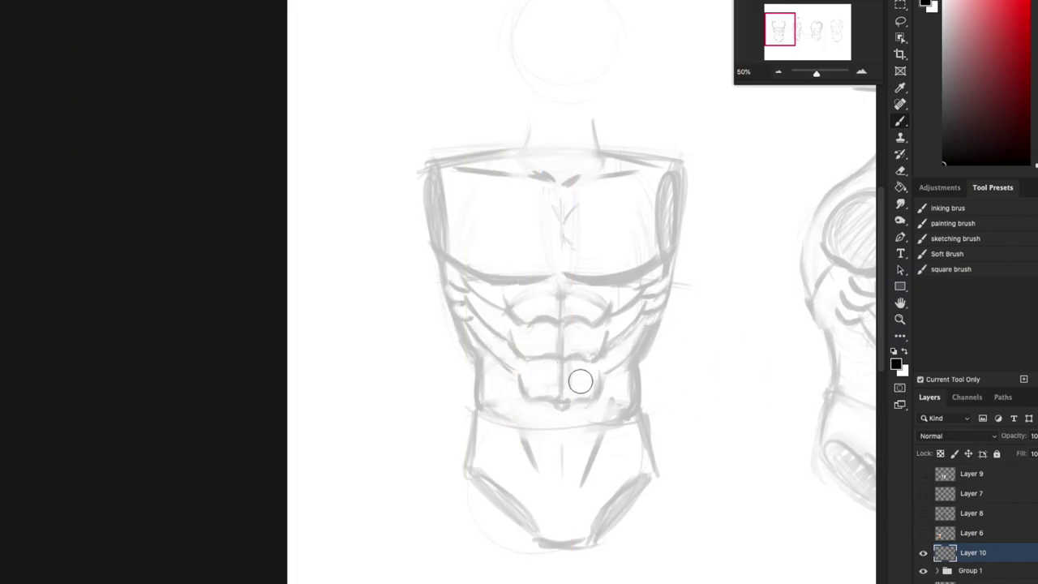
pyautogui.press('[')
pyautogui.press('[')
pyautogui.press('[')
# Sketch a loose circle for the shoulder joint over the shaded arm opening at the viewer's left of the front-view torso
pyautogui.moveTo(441, 294)
pyautogui.mouseDown()
pyautogui.moveTo(503, 324)
pyautogui.moveTo(482, 335)
pyautogui.mouseUp()
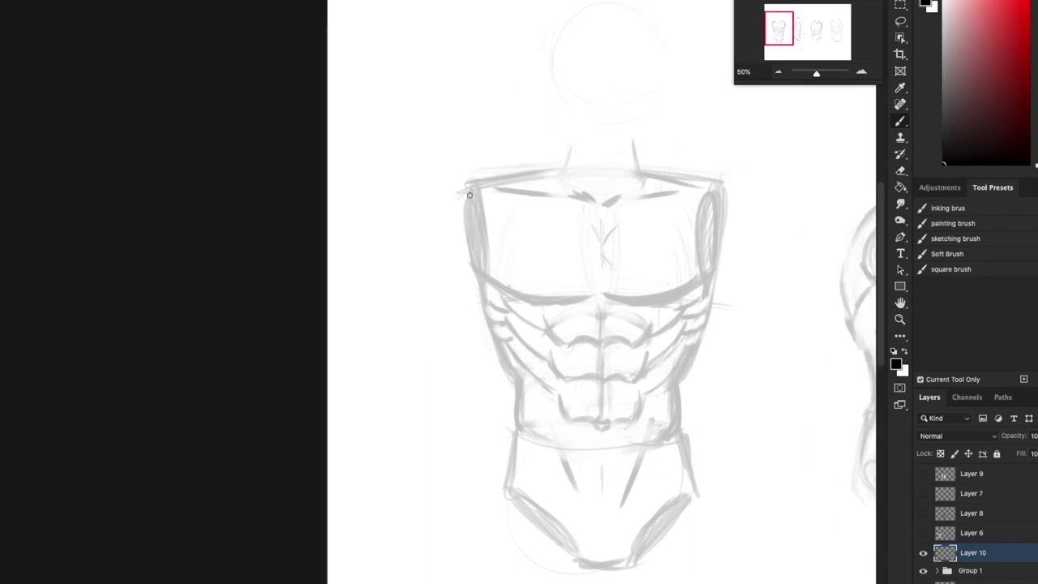
pyautogui.moveTo(476, 189)
pyautogui.mouseDown()
pyautogui.moveTo(444, 231)
pyautogui.moveTo(470, 271)
pyautogui.mouseUp()
pyautogui.moveTo(448, 223); pyautogui.dragTo(489, 272)
pyautogui.moveTo(478, 195)
pyautogui.mouseDown()
pyautogui.moveTo(473, 271)
pyautogui.moveTo(497, 215)
pyautogui.moveTo(426, 229)
pyautogui.moveTo(496, 252)
pyautogui.mouseUp()
pyautogui.moveTo(501, 292); pyautogui.dragTo(527, 308)
pyautogui.moveTo(472, 271)
pyautogui.mouseDown()
pyautogui.moveTo(512, 214)
pyautogui.moveTo(511, 277)
pyautogui.mouseUp()
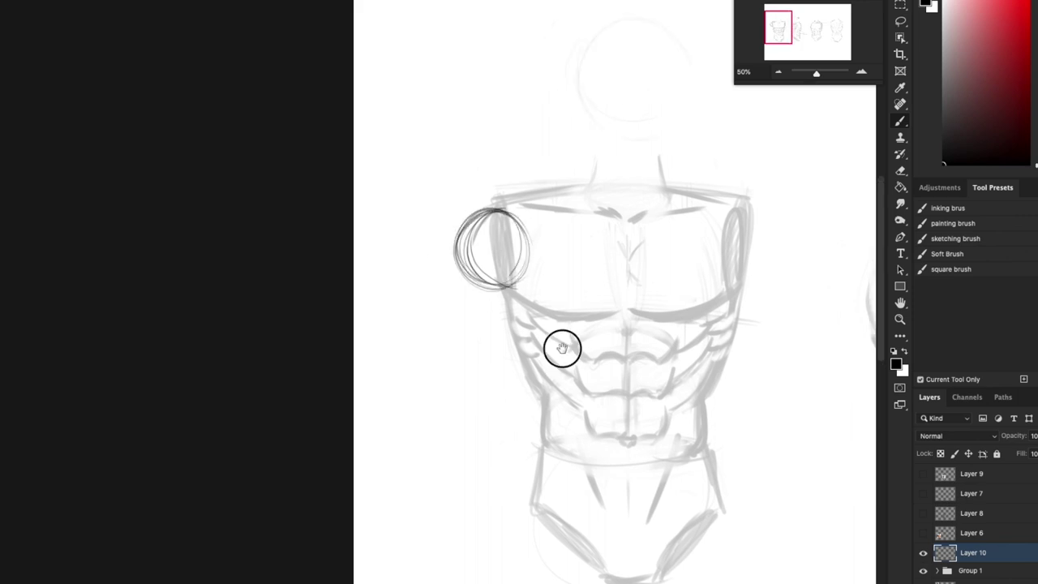
# Mark the shoulder circle's centre, draw the upper-arm line down from it, and add a horizontal guide at the rib cage's base
pyautogui.moveTo(562, 348); pyautogui.dragTo(570, 315)
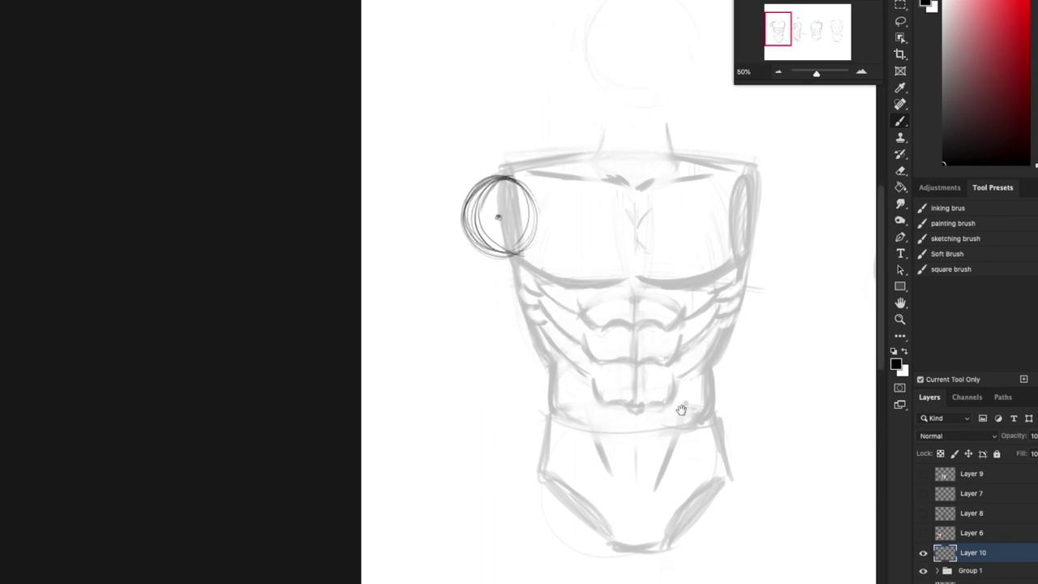
pyautogui.moveTo(681, 410)
pyautogui.mouseDown()
pyautogui.moveTo(672, 327)
pyautogui.moveTo(656, 328)
pyautogui.mouseUp()
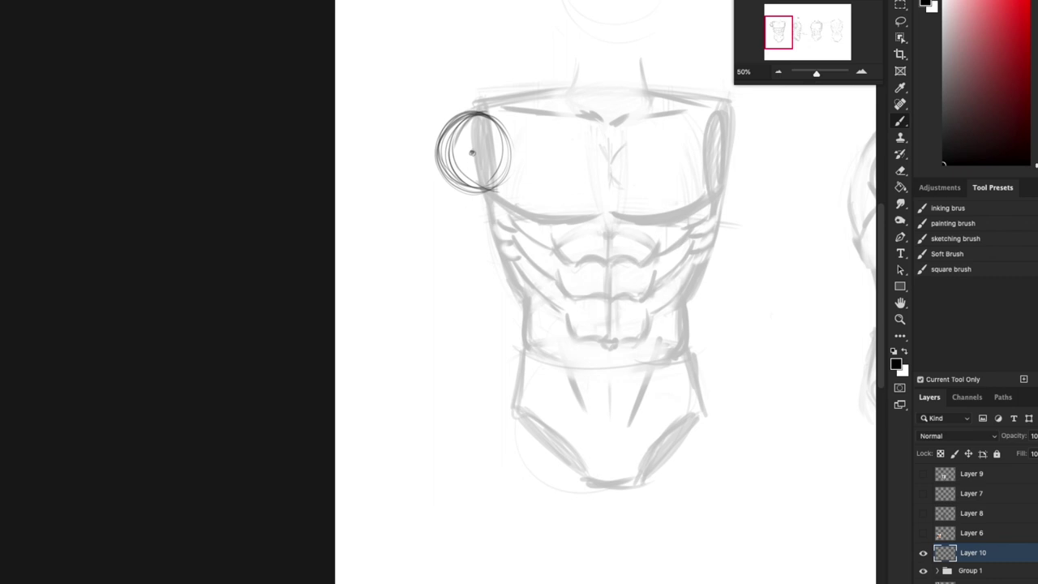
pyautogui.moveTo(472, 152)
pyautogui.mouseDown()
pyautogui.moveTo(468, 281)
pyautogui.moveTo(505, 304)
pyautogui.moveTo(670, 302)
pyautogui.mouseUp()
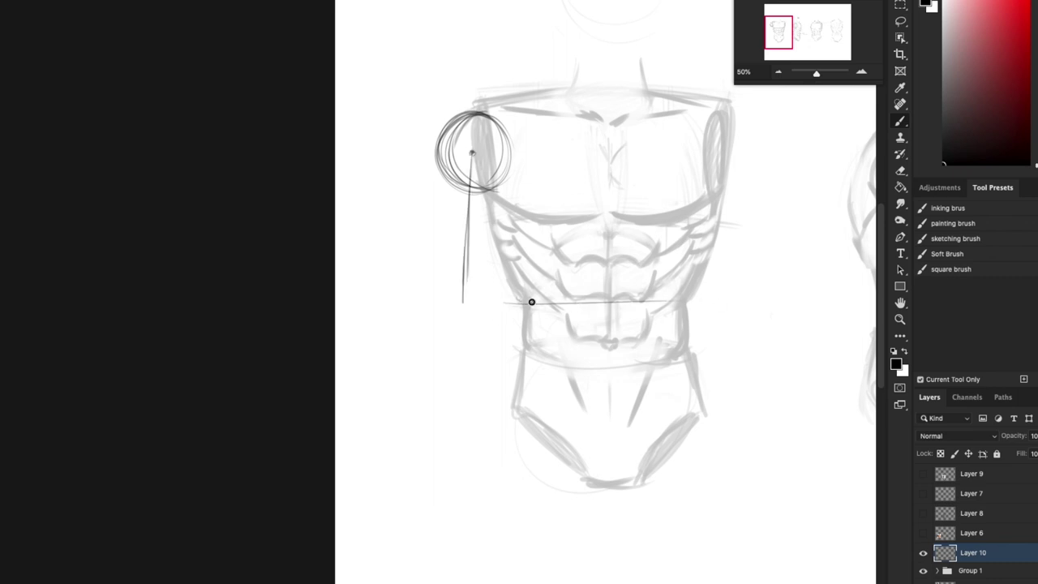
# Draw the rib cage's lower arch above the horizontal guide and add curved rib lines on both sides of the torso
pyautogui.moveTo(523, 302)
pyautogui.mouseDown()
pyautogui.moveTo(570, 258)
pyautogui.moveTo(613, 240)
pyautogui.mouseUp()
pyautogui.moveTo(549, 275); pyautogui.dragTo(661, 298)
pyautogui.moveTo(519, 301)
pyautogui.mouseDown()
pyautogui.moveTo(612, 241)
pyautogui.moveTo(678, 301)
pyautogui.moveTo(696, 275)
pyautogui.mouseUp()
pyautogui.moveTo(513, 211)
pyautogui.mouseDown()
pyautogui.moveTo(575, 253)
pyautogui.moveTo(572, 277)
pyautogui.mouseUp()
pyautogui.moveTo(498, 241); pyautogui.dragTo(557, 289)
pyautogui.moveTo(511, 213); pyautogui.dragTo(572, 246)
pyautogui.moveTo(712, 215); pyautogui.dragTo(628, 247)
pyautogui.moveTo(708, 240); pyautogui.dragTo(634, 271)
pyautogui.moveTo(697, 277); pyautogui.dragTo(650, 297)
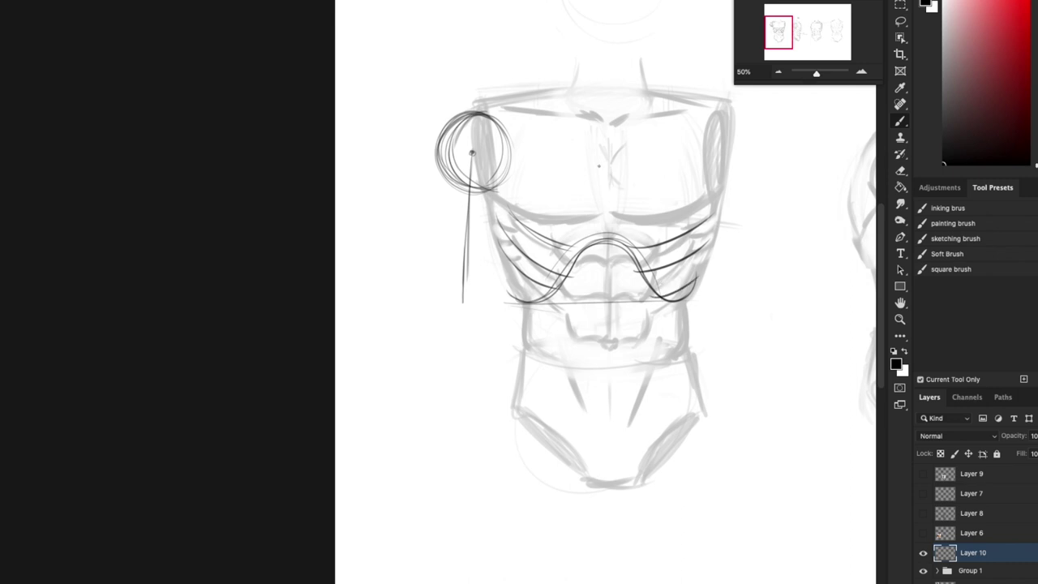
# Draw the two curved sternum lines down to the rib arch and add two rib lines across the chest near the shoulder circle
pyautogui.moveTo(577, 130); pyautogui.dragTo(600, 238)
pyautogui.moveTo(592, 181)
pyautogui.mouseDown()
pyautogui.moveTo(624, 232)
pyautogui.moveTo(665, 121)
pyautogui.mouseUp()
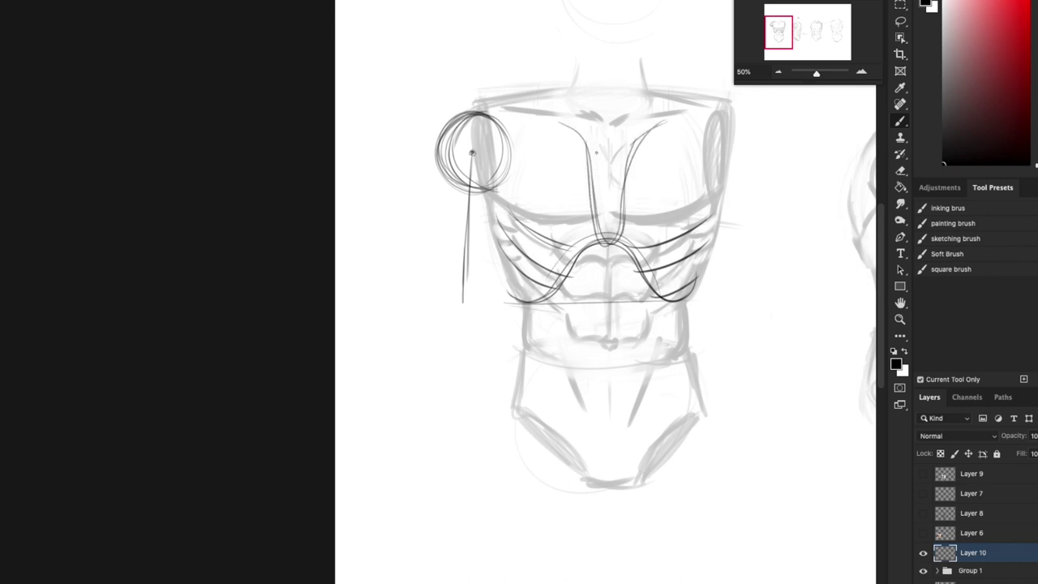
pyautogui.moveTo(501, 170)
pyautogui.mouseDown()
pyautogui.moveTo(537, 191)
pyautogui.moveTo(591, 195)
pyautogui.mouseUp()
pyautogui.moveTo(502, 147); pyautogui.dragTo(605, 150)
# Place a small elbow circle at the end of the upper-arm line and extend the rib-base guide across from it
pyautogui.moveTo(460, 300); pyautogui.dragTo(551, 308)
pyautogui.moveTo(614, 308); pyautogui.dragTo(722, 309)
pyautogui.moveTo(482, 323); pyautogui.dragTo(716, 316)
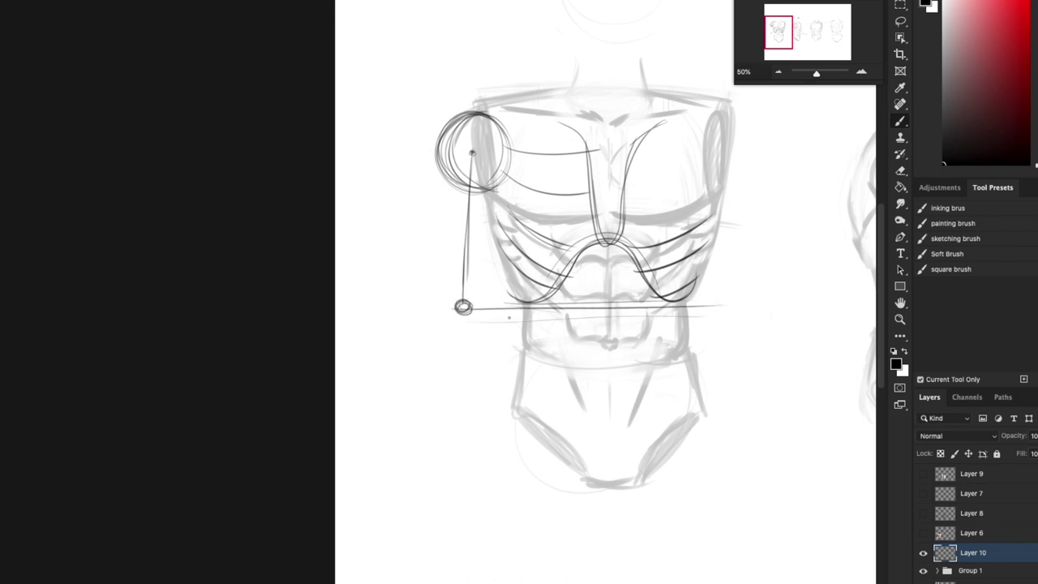
# Draw the forearm line down from the elbow circle to crotch level and strengthen the upper-arm line
pyautogui.moveTo(508, 317); pyautogui.dragTo(474, 240)
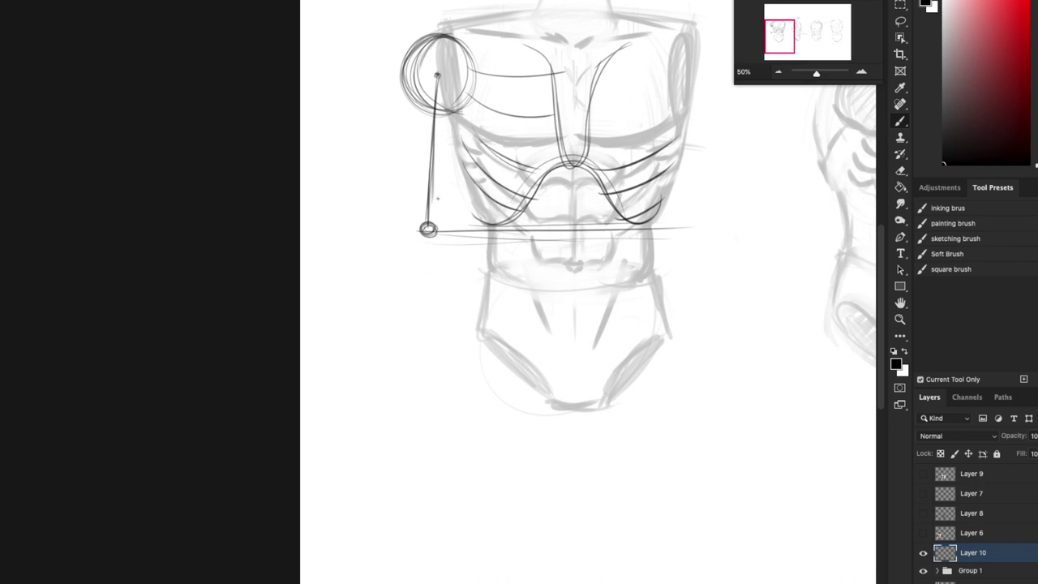
pyautogui.moveTo(428, 229); pyautogui.dragTo(429, 433)
pyautogui.moveTo(433, 267); pyautogui.dragTo(424, 431)
pyautogui.moveTo(440, 134); pyautogui.dragTo(436, 261)
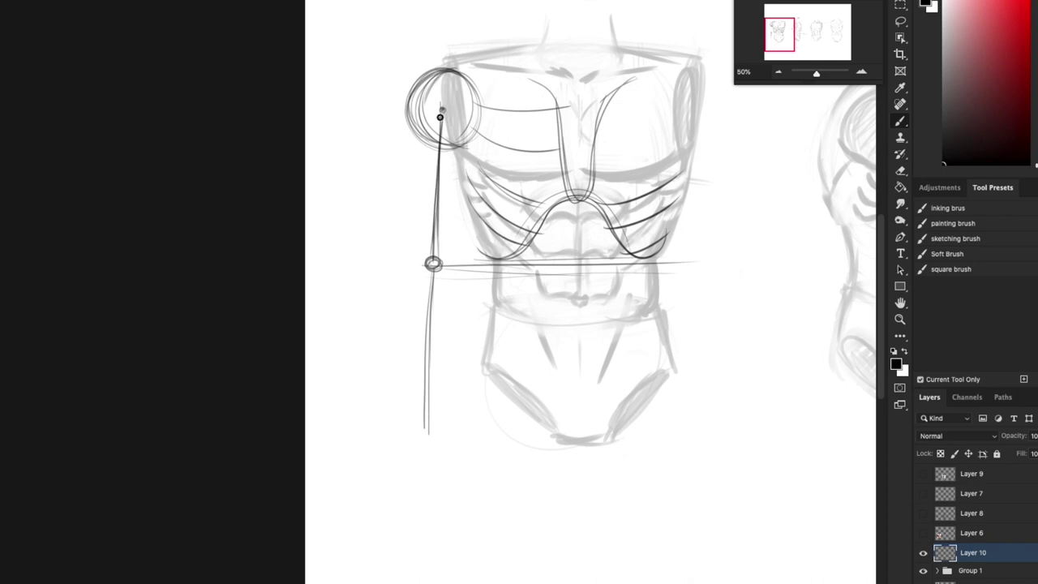
# Add a proportion line beside the arm with ticks at shoulder, elbow and wrist, then mark the wrist and darken the forearm line
pyautogui.moveTo(407, 120); pyautogui.dragTo(401, 265)
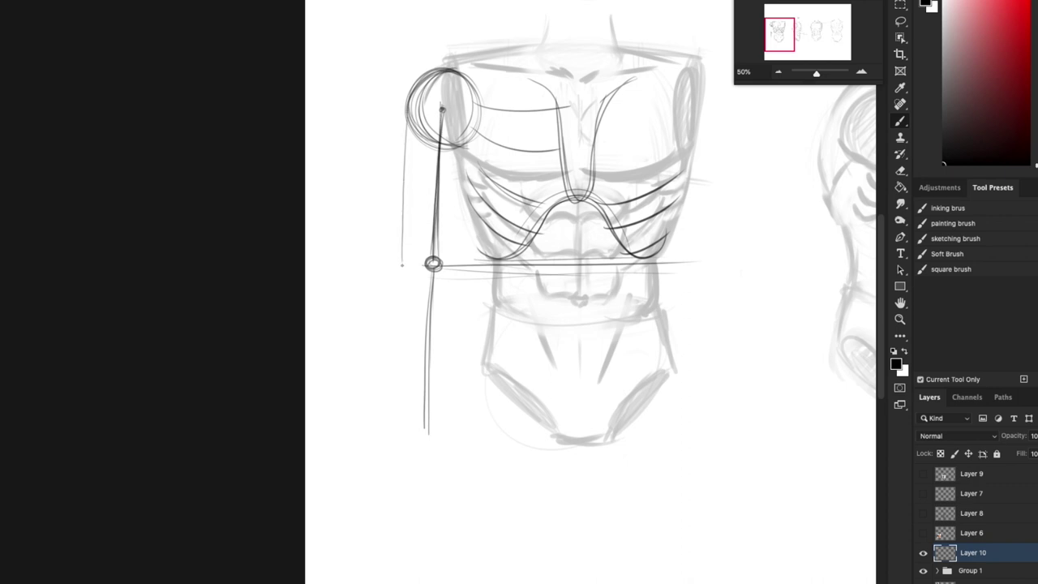
pyautogui.moveTo(453, 318); pyautogui.dragTo(455, 311)
pyautogui.moveTo(403, 270)
pyautogui.mouseDown()
pyautogui.moveTo(398, 412)
pyautogui.moveTo(403, 261)
pyautogui.mouseUp()
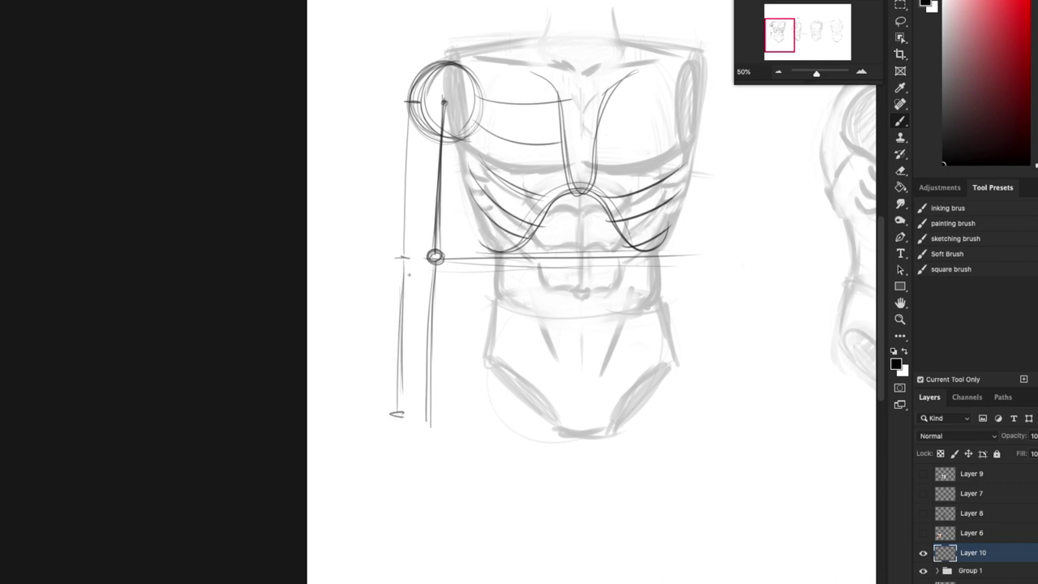
pyautogui.moveTo(418, 422); pyautogui.dragTo(439, 421)
pyautogui.moveTo(435, 258); pyautogui.dragTo(428, 422)
pyautogui.moveTo(574, 398); pyautogui.dragTo(508, 489)
pyautogui.moveTo(390, 227); pyautogui.dragTo(435, 350)
pyautogui.moveTo(516, 474); pyautogui.dragTo(533, 425)
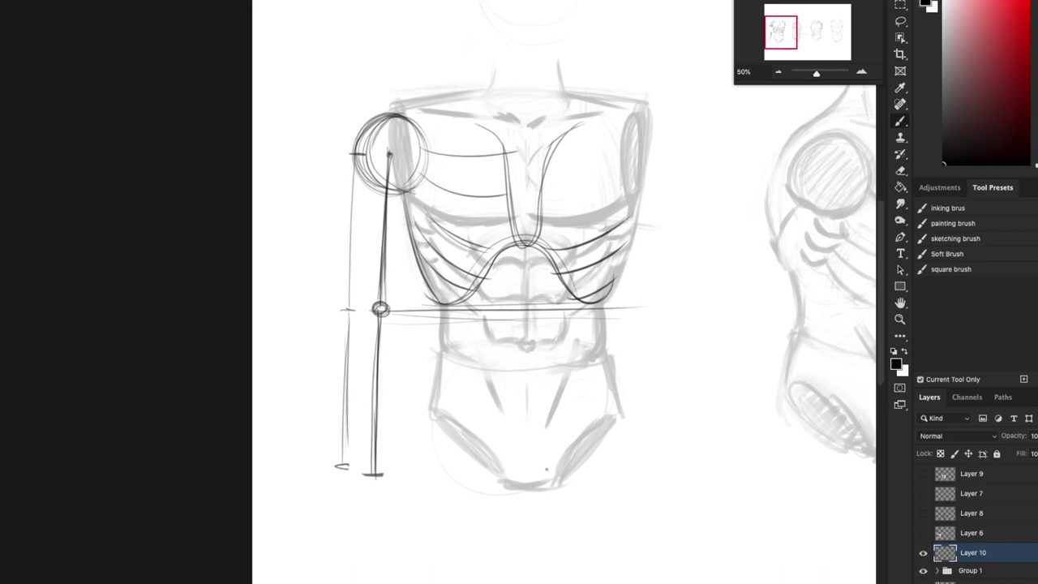
pyautogui.moveTo(397, 333); pyautogui.dragTo(438, 333)
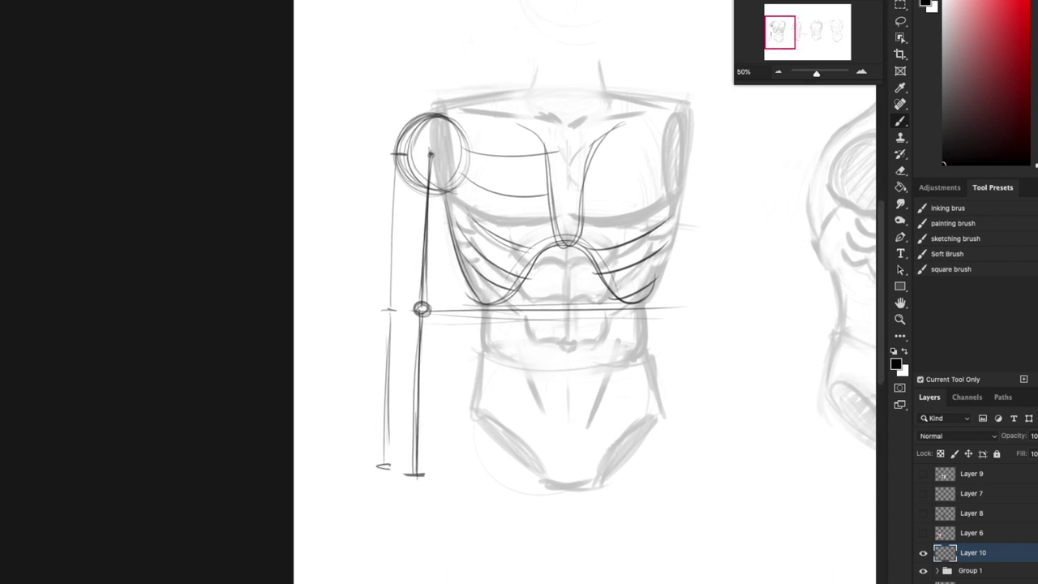
pyautogui.moveTo(492, 396)
pyautogui.mouseDown()
pyautogui.moveTo(505, 382)
pyautogui.moveTo(513, 416)
pyautogui.mouseUp()
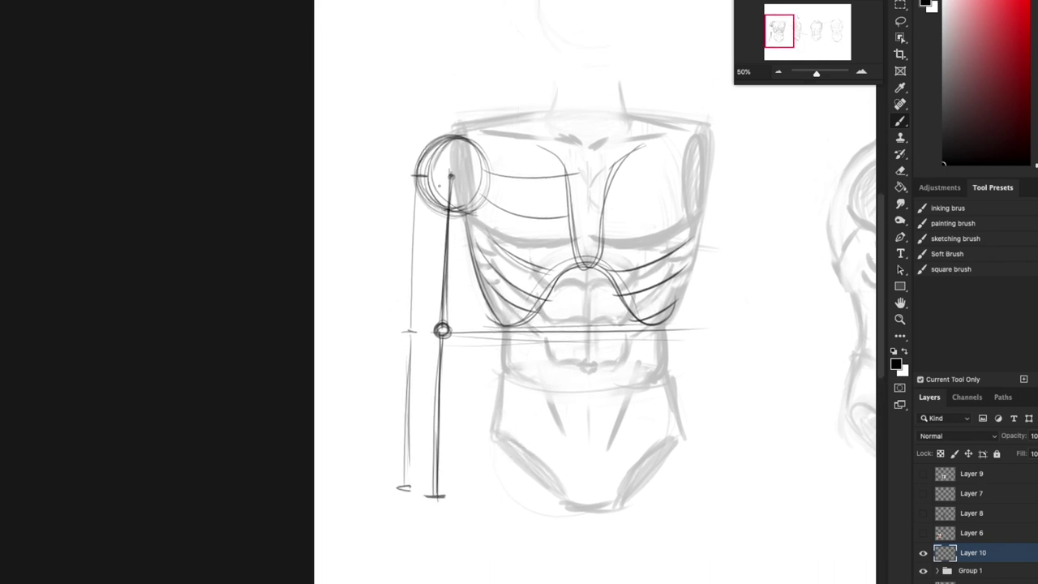
pyautogui.moveTo(548, 356)
pyautogui.mouseDown()
pyautogui.moveTo(537, 316)
pyautogui.moveTo(530, 369)
pyautogui.mouseUp()
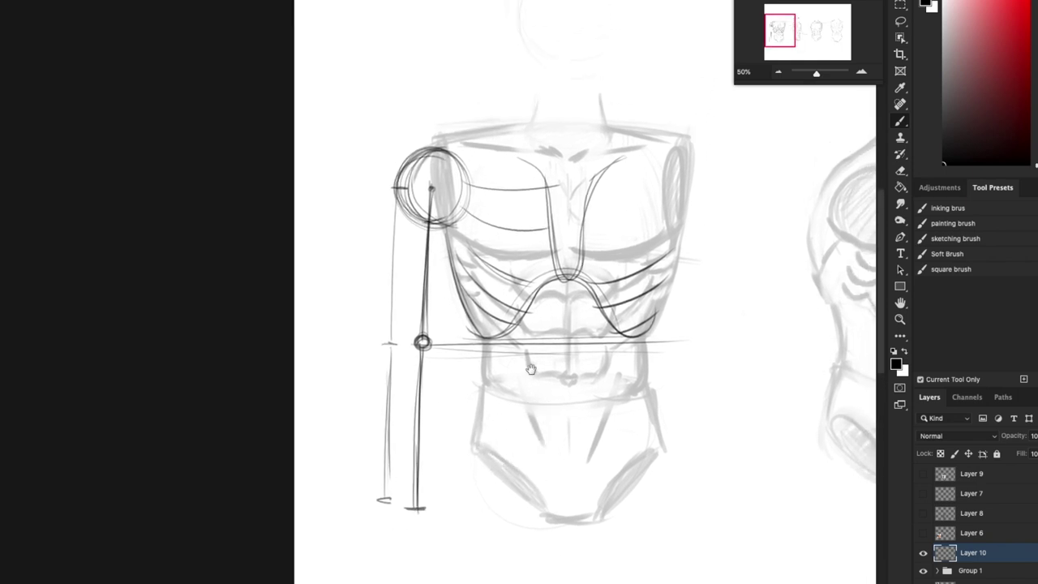
# Retrace the arm's centre line from the shoulder circle through the elbow to the wrist mark
pyautogui.moveTo(431, 189); pyautogui.dragTo(415, 509)
pyautogui.moveTo(592, 468); pyautogui.dragTo(600, 457)
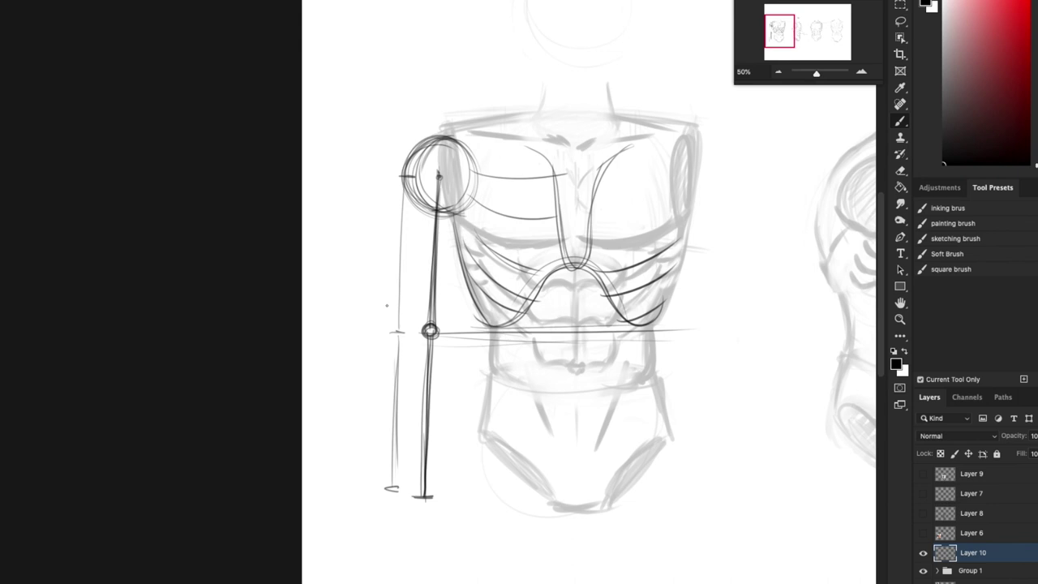
pyautogui.moveTo(438, 175); pyautogui.dragTo(424, 487)
# Sketch the upper arm as a cylinder below the shoulder circle, ending in a larger elbow circle
pyautogui.moveTo(437, 341); pyautogui.dragTo(451, 360)
pyautogui.moveTo(473, 224)
pyautogui.mouseDown()
pyautogui.moveTo(416, 203)
pyautogui.moveTo(412, 214)
pyautogui.moveTo(433, 152)
pyautogui.mouseUp()
pyautogui.scroll(3, 433, 152)
pyautogui.moveTo(383, 235)
pyautogui.mouseDown()
pyautogui.moveTo(445, 257)
pyautogui.moveTo(397, 196)
pyautogui.mouseUp()
pyautogui.moveTo(566, 367); pyautogui.dragTo(580, 376)
pyautogui.moveTo(398, 232); pyautogui.dragTo(475, 230)
pyautogui.scroll(-2, 604, 360)
pyautogui.moveTo(405, 223)
pyautogui.mouseDown()
pyautogui.moveTo(441, 333)
pyautogui.moveTo(425, 342)
pyautogui.moveTo(419, 320)
pyautogui.moveTo(451, 339)
pyautogui.mouseUp()
pyautogui.moveTo(474, 230); pyautogui.dragTo(456, 345)
pyautogui.moveTo(426, 371); pyautogui.dragTo(438, 321)
pyautogui.moveTo(405, 221)
pyautogui.mouseDown()
pyautogui.moveTo(469, 226)
pyautogui.moveTo(438, 237)
pyautogui.mouseUp()
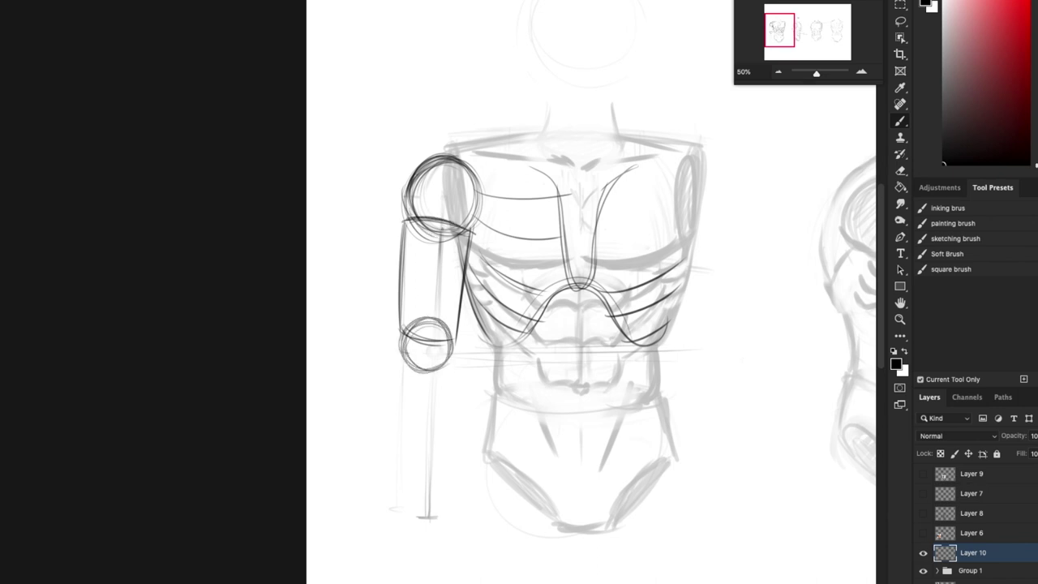
# Darken the shoulder circle, the upper-arm cylinder's curved ends and the elbow circle
pyautogui.moveTo(407, 202)
pyautogui.mouseDown()
pyautogui.moveTo(440, 235)
pyautogui.moveTo(475, 212)
pyautogui.mouseUp()
pyautogui.moveTo(407, 199); pyautogui.dragTo(474, 216)
pyautogui.moveTo(408, 223); pyautogui.dragTo(462, 227)
pyautogui.moveTo(397, 323); pyautogui.dragTo(449, 327)
pyautogui.moveTo(404, 361); pyautogui.dragTo(450, 342)
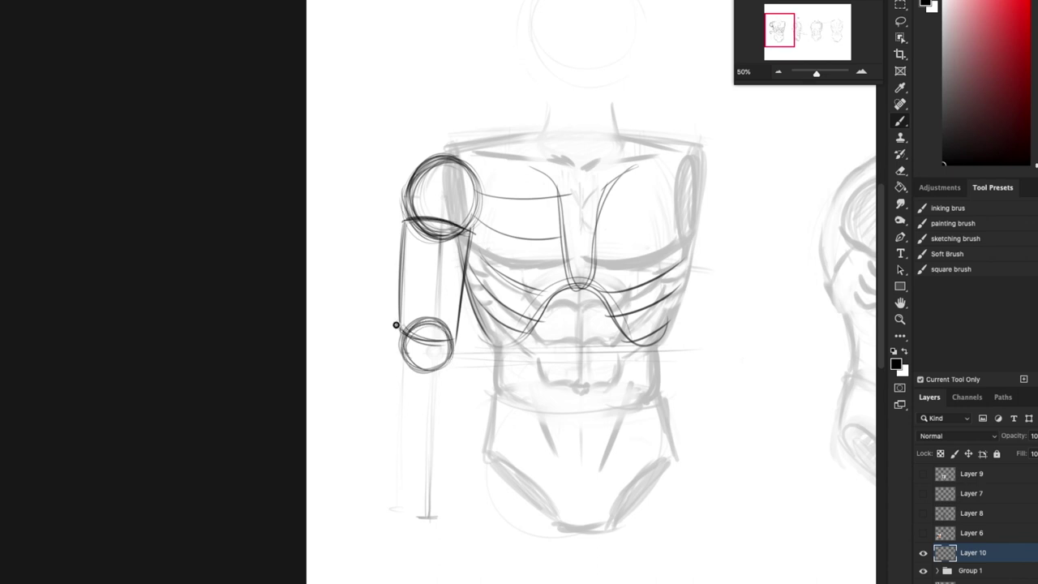
# Sketch the forearm as a cylinder tapering from the elbow circle to a narrow curved end at the wrist
pyautogui.scroll(-3, 395, 324)
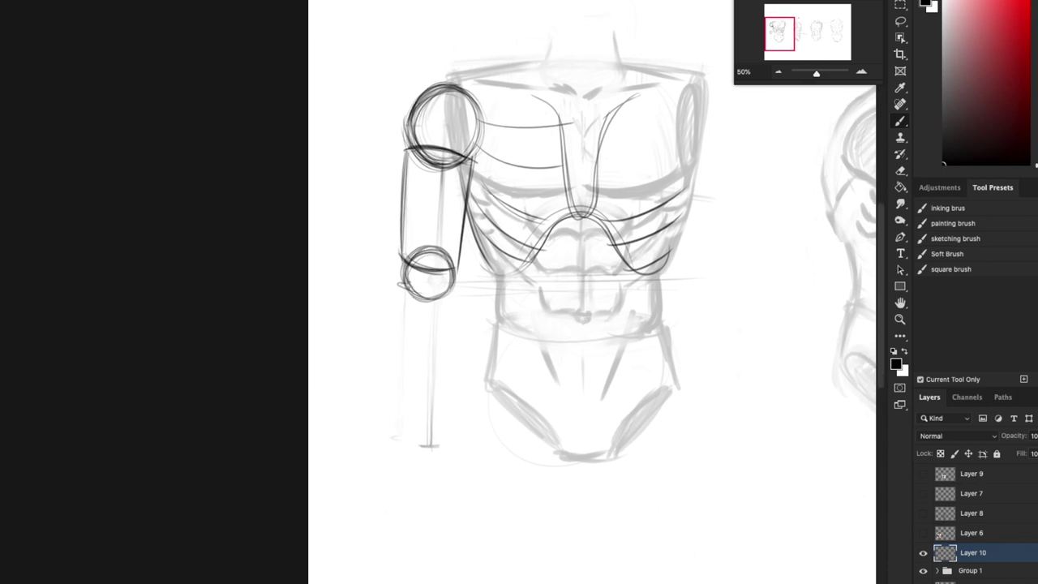
pyautogui.moveTo(402, 279); pyautogui.dragTo(459, 288)
pyautogui.moveTo(397, 280); pyautogui.dragTo(414, 422)
pyautogui.moveTo(395, 301); pyautogui.dragTo(412, 422)
pyautogui.moveTo(407, 431); pyautogui.dragTo(439, 440)
pyautogui.moveTo(459, 291); pyautogui.dragTo(446, 407)
pyautogui.moveTo(457, 315); pyautogui.dragTo(440, 438)
pyautogui.moveTo(397, 356); pyautogui.dragTo(411, 432)
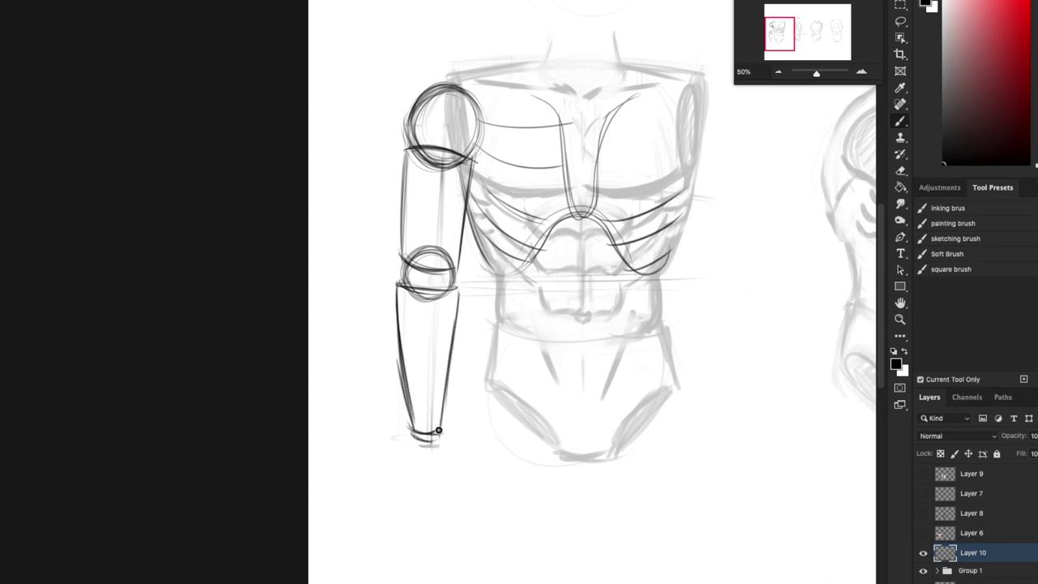
pyautogui.moveTo(458, 280); pyautogui.dragTo(438, 431)
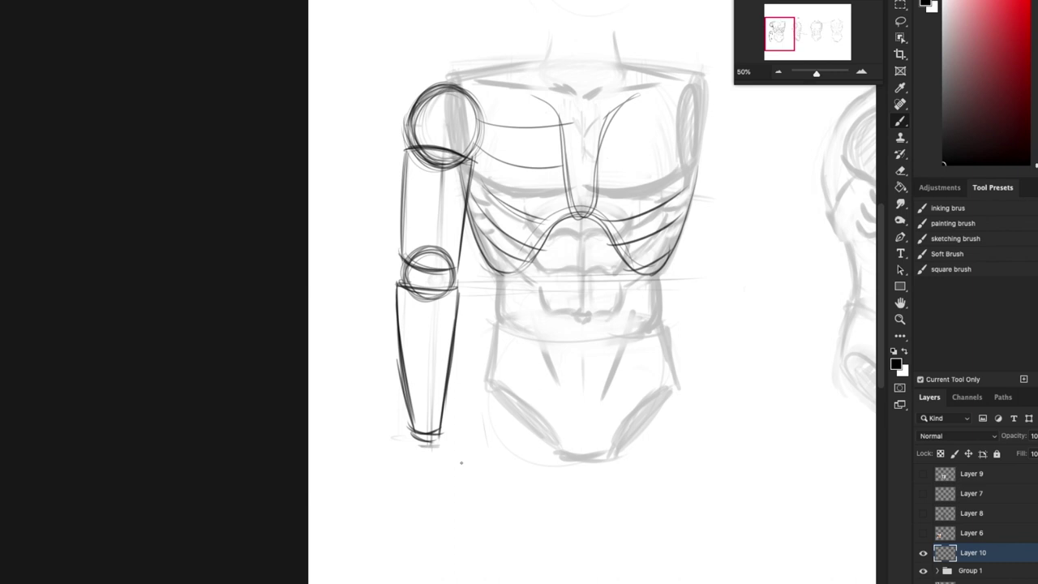
pyautogui.moveTo(461, 463); pyautogui.dragTo(421, 511)
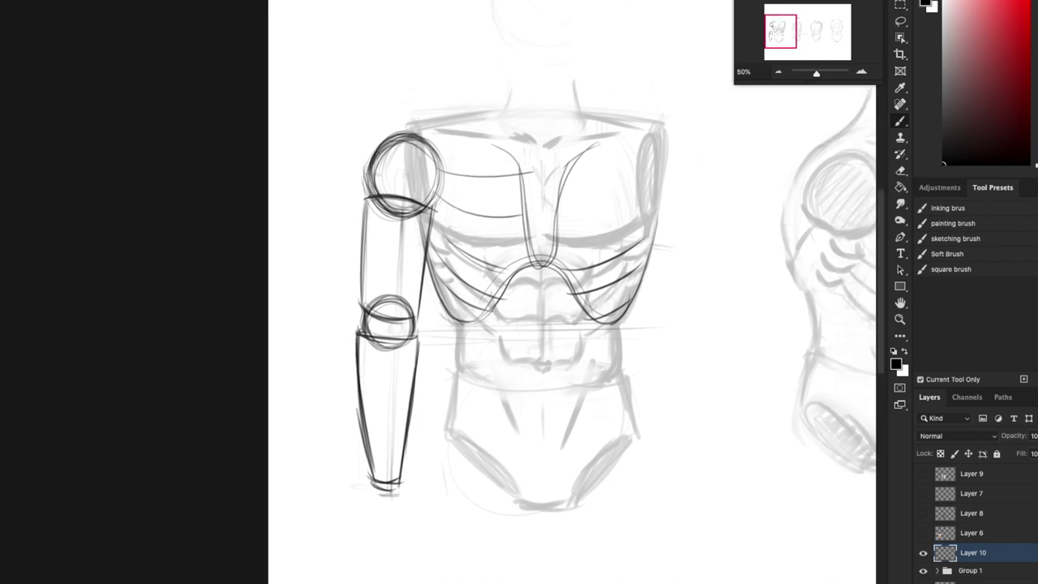
pyautogui.moveTo(366, 253); pyautogui.dragTo(364, 302)
pyautogui.moveTo(450, 336); pyautogui.dragTo(475, 266)
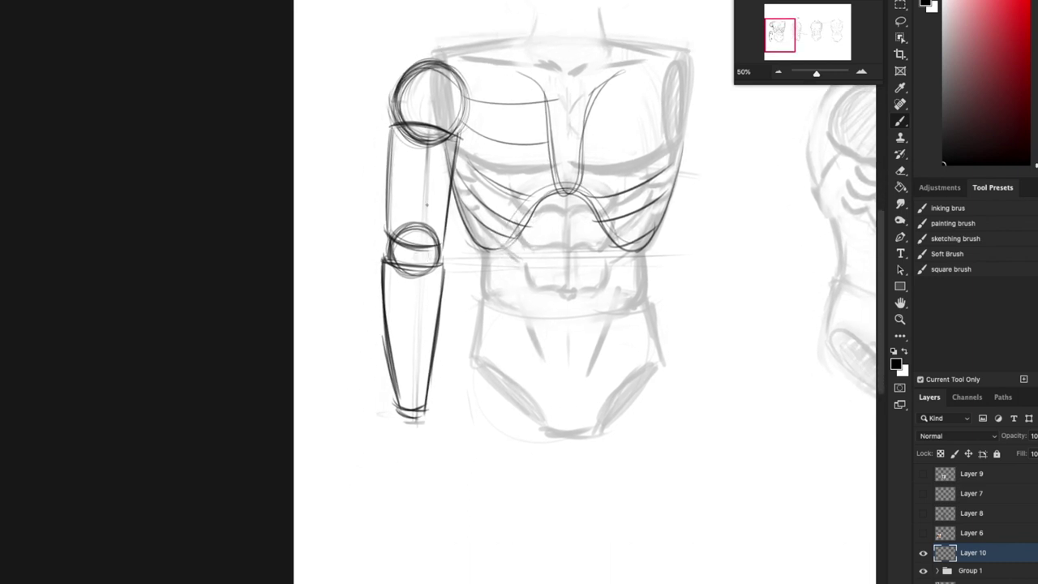
pyautogui.moveTo(437, 199); pyautogui.dragTo(433, 271)
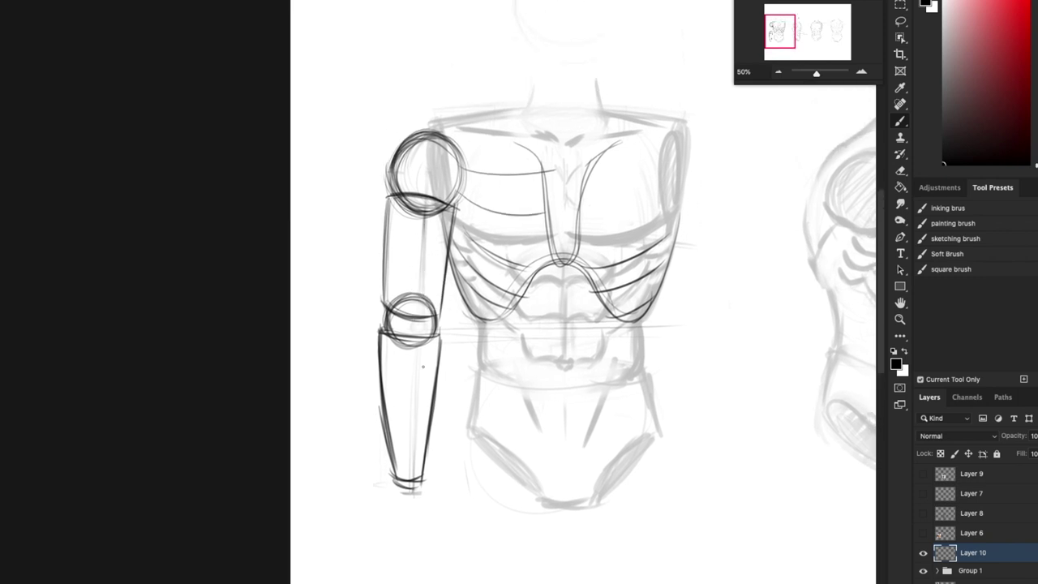
pyautogui.scroll(-2, 422, 367)
pyautogui.hscroll(-1, 422, 366)
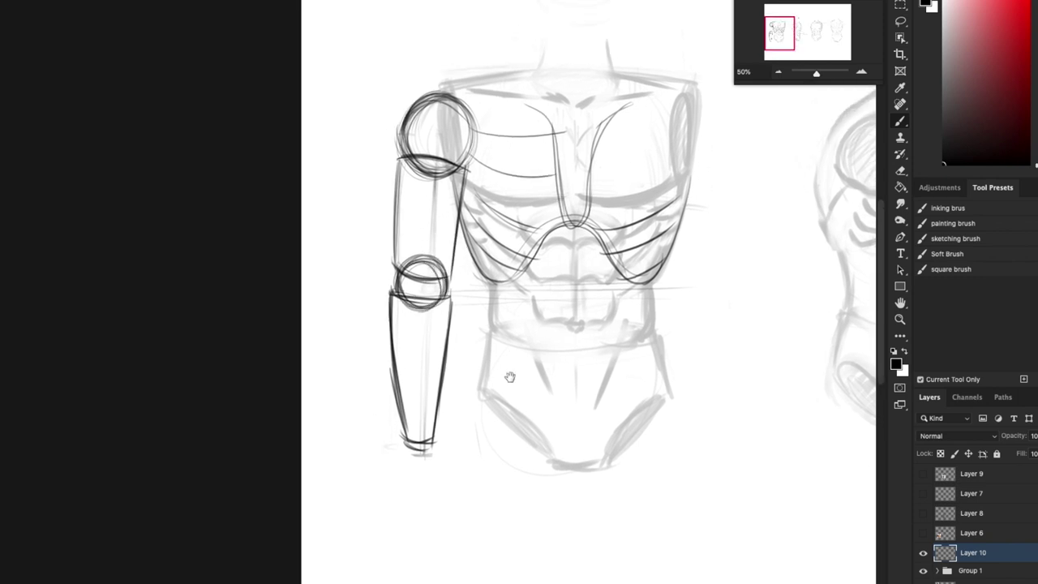
# Add a small wrist circle at the forearm's end and sketch the palm as a four-sided block below it
pyautogui.moveTo(510, 377); pyautogui.dragTo(508, 318)
pyautogui.moveTo(451, 235)
pyautogui.mouseDown()
pyautogui.moveTo(434, 394)
pyautogui.moveTo(405, 374)
pyautogui.moveTo(400, 351)
pyautogui.moveTo(405, 375)
pyautogui.moveTo(410, 351)
pyautogui.mouseUp()
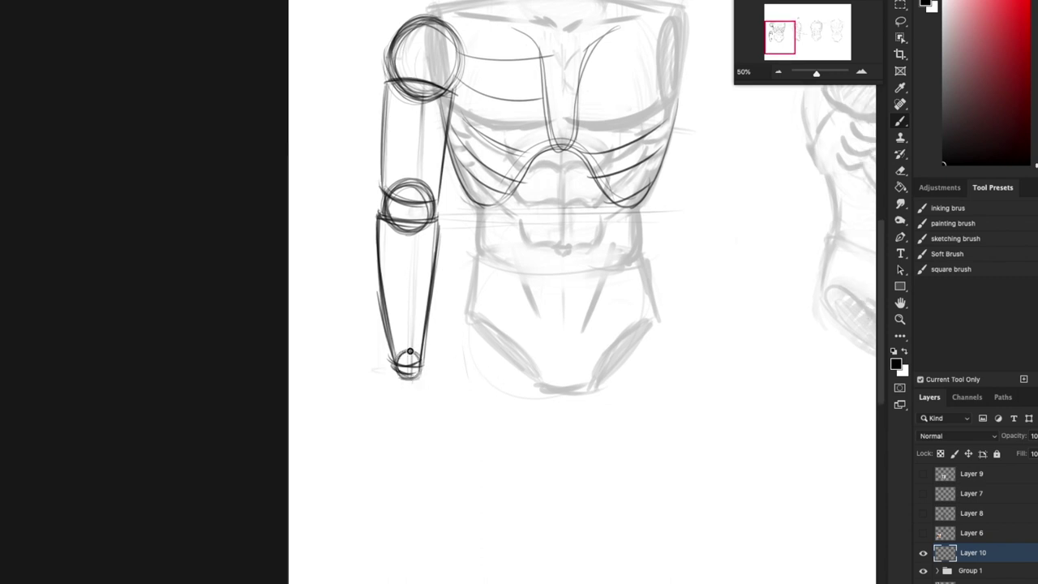
pyautogui.moveTo(598, 359); pyautogui.dragTo(554, 406)
pyautogui.moveTo(376, 422)
pyautogui.mouseDown()
pyautogui.moveTo(411, 434)
pyautogui.moveTo(369, 488)
pyautogui.moveTo(423, 477)
pyautogui.moveTo(430, 435)
pyautogui.moveTo(427, 477)
pyautogui.mouseUp()
pyautogui.moveTo(430, 430); pyautogui.dragTo(427, 480)
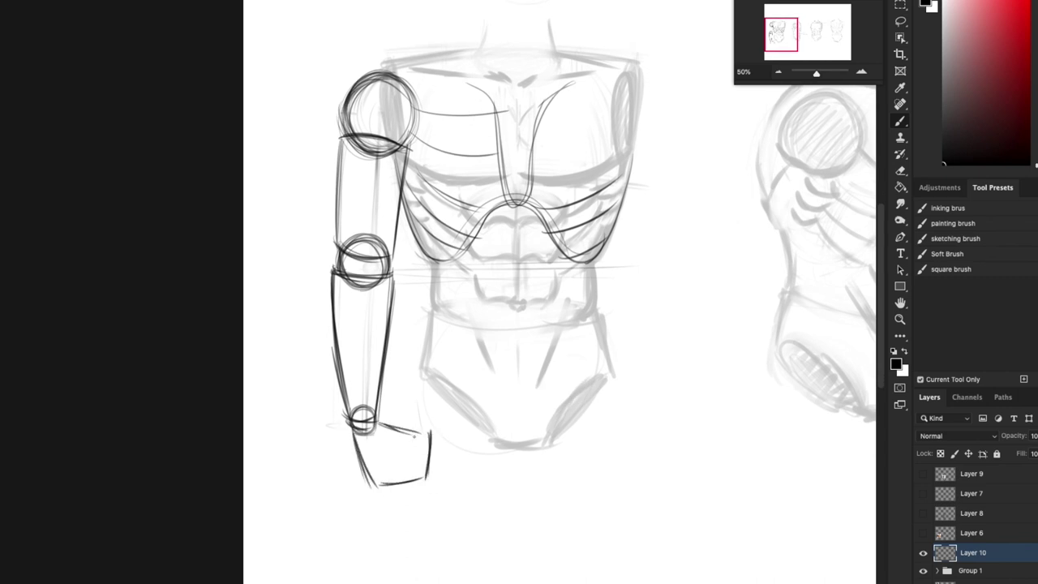
pyautogui.moveTo(376, 419); pyautogui.dragTo(433, 431)
pyautogui.moveTo(369, 487); pyautogui.dragTo(428, 480)
pyautogui.moveTo(357, 425)
pyautogui.mouseDown()
pyautogui.moveTo(373, 487)
pyautogui.moveTo(431, 481)
pyautogui.mouseUp()
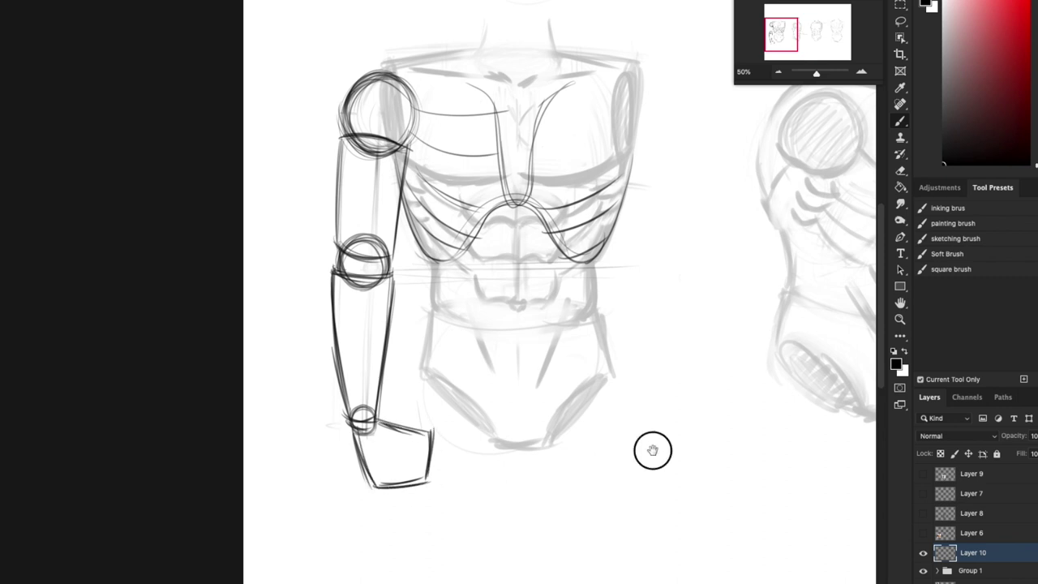
# Reinforce the two sides and the top edge of the upper-arm cylinder below the shoulder circle
pyautogui.moveTo(654, 447); pyautogui.dragTo(577, 557)
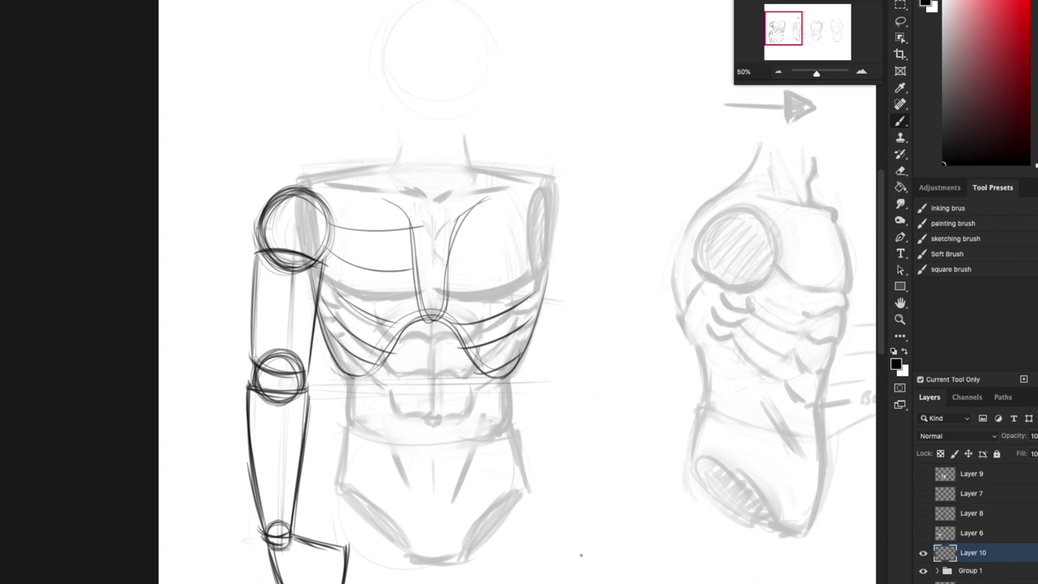
pyautogui.moveTo(530, 472); pyautogui.dragTo(619, 411)
pyautogui.moveTo(347, 186); pyautogui.dragTo(344, 288)
pyautogui.moveTo(411, 204); pyautogui.dragTo(397, 299)
pyautogui.moveTo(345, 191)
pyautogui.mouseDown()
pyautogui.moveTo(404, 201)
pyautogui.moveTo(350, 150)
pyautogui.moveTo(358, 188)
pyautogui.mouseUp()
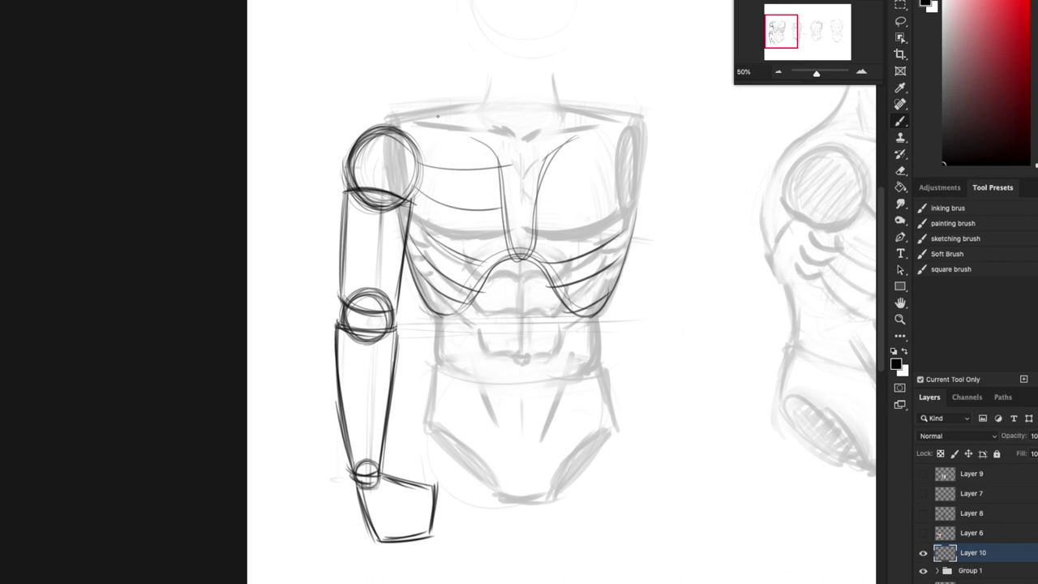
# Lasso the whole arm sketch and rotate it slightly outward from the torso around the shoulder circle
pyautogui.click(900, 22)
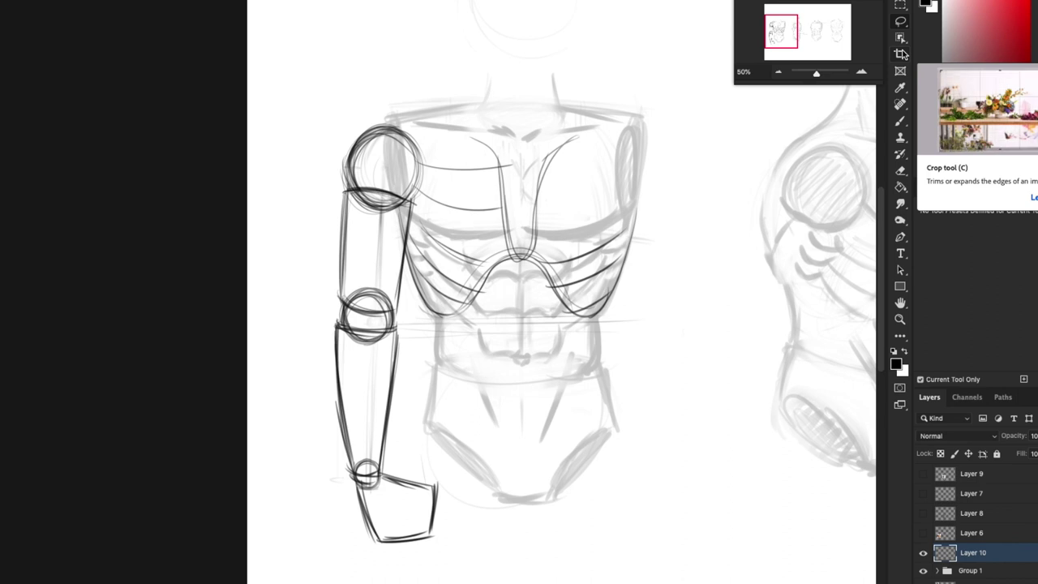
pyautogui.scroll(2, 511, 381)
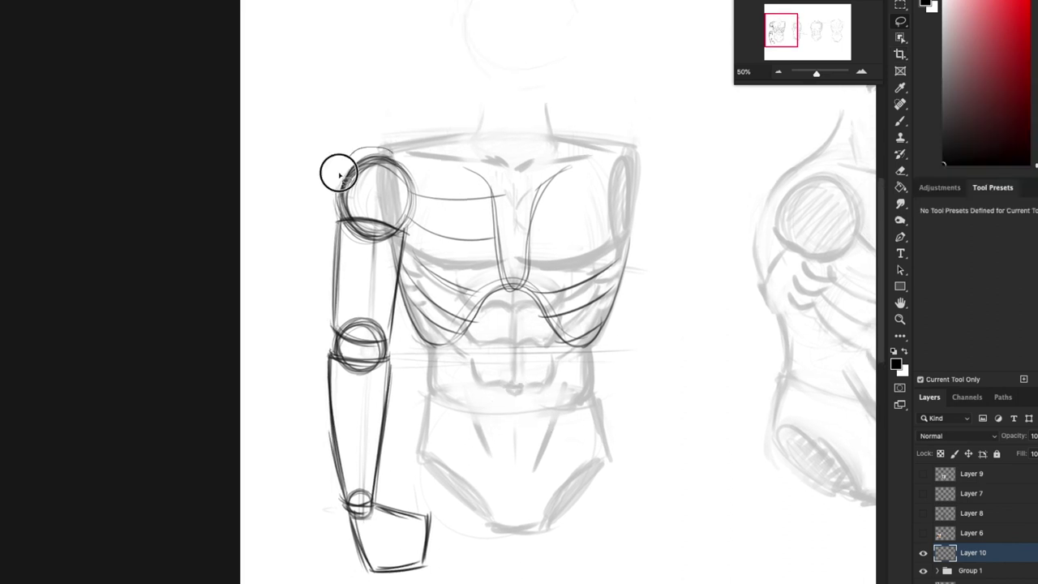
pyautogui.moveTo(339, 174)
pyautogui.mouseDown()
pyautogui.moveTo(427, 494)
pyautogui.moveTo(408, 338)
pyautogui.moveTo(409, 158)
pyautogui.mouseUp()
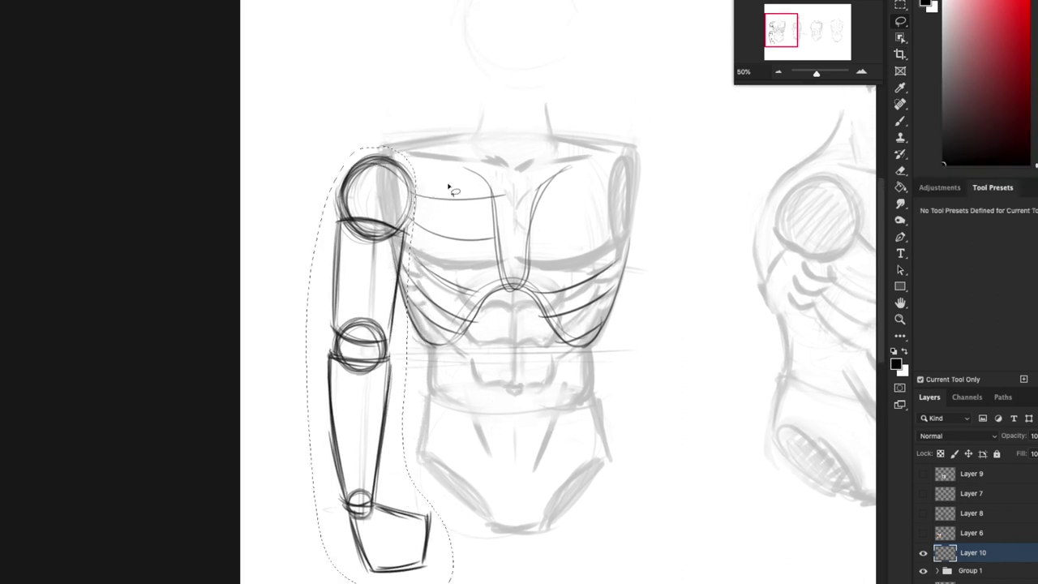
pyautogui.press('super+t')
pyautogui.moveTo(464, 141); pyautogui.dragTo(488, 161)
pyautogui.moveTo(420, 199); pyautogui.dragTo(398, 194)
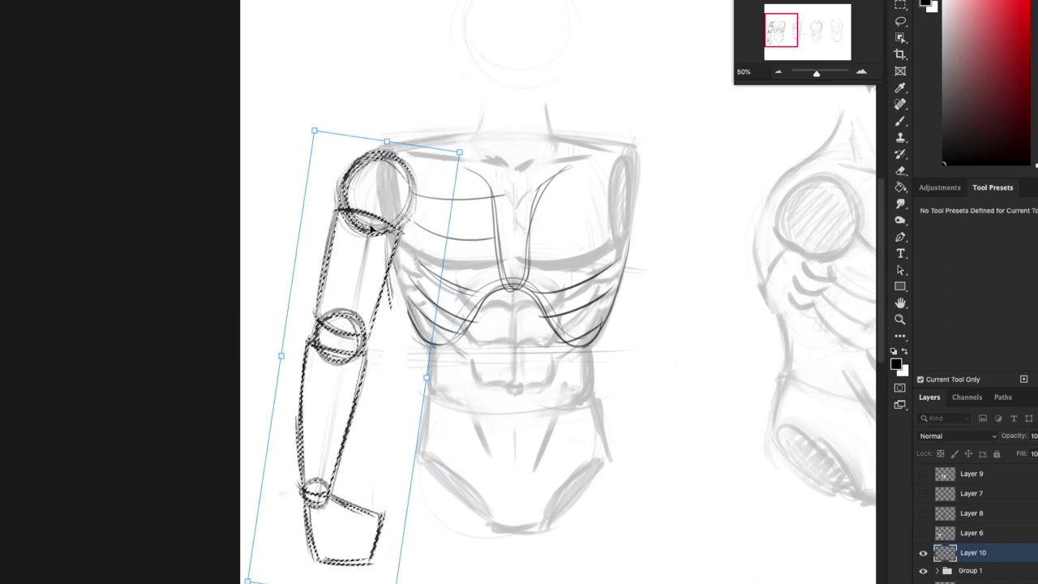
pyautogui.moveTo(475, 146); pyautogui.dragTo(483, 144)
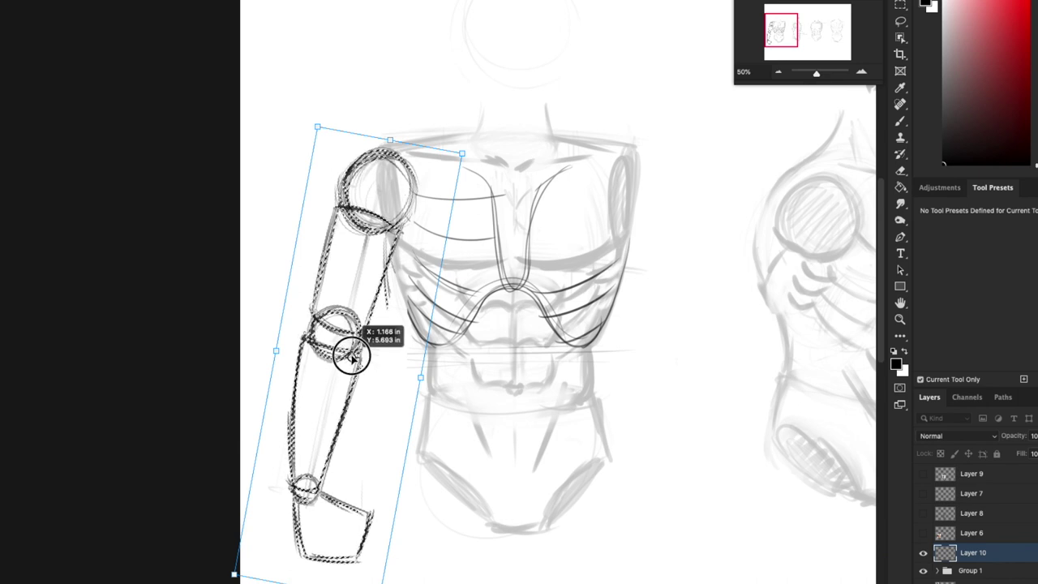
pyautogui.moveTo(476, 146)
pyautogui.mouseDown()
pyautogui.moveTo(475, 132)
pyautogui.moveTo(503, 154)
pyautogui.moveTo(494, 157)
pyautogui.moveTo(510, 317)
pyautogui.moveTo(523, 224)
pyautogui.moveTo(413, 73)
pyautogui.moveTo(443, 102)
pyautogui.moveTo(510, 230)
pyautogui.moveTo(384, 97)
pyautogui.moveTo(468, 167)
pyautogui.moveTo(481, 248)
pyautogui.moveTo(484, 206)
pyautogui.moveTo(446, 132)
pyautogui.moveTo(452, 149)
pyautogui.mouseUp()
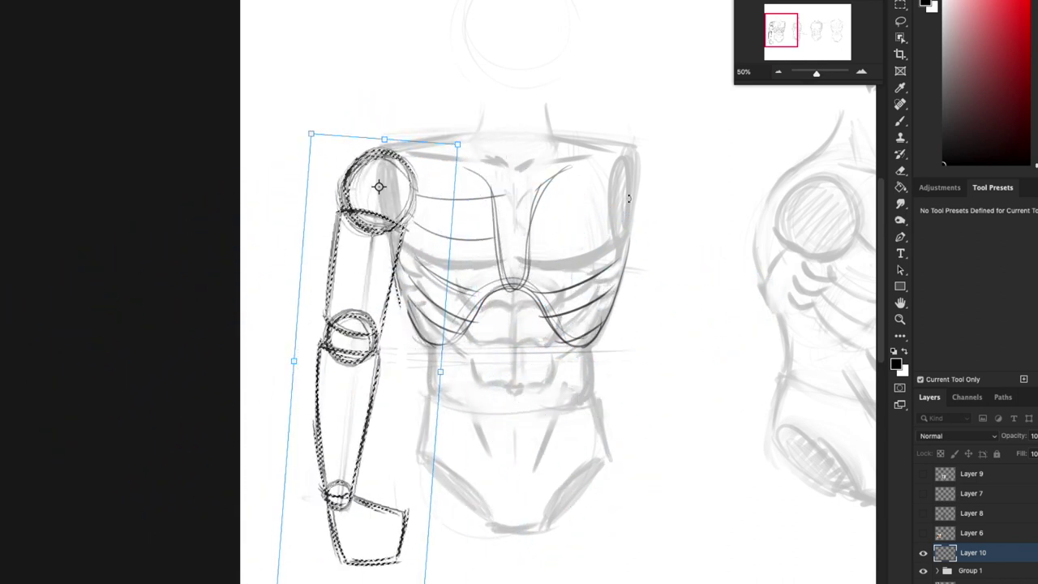
pyautogui.press('Return')
pyautogui.press('l')
pyautogui.hotkey('ctrl', 'd')
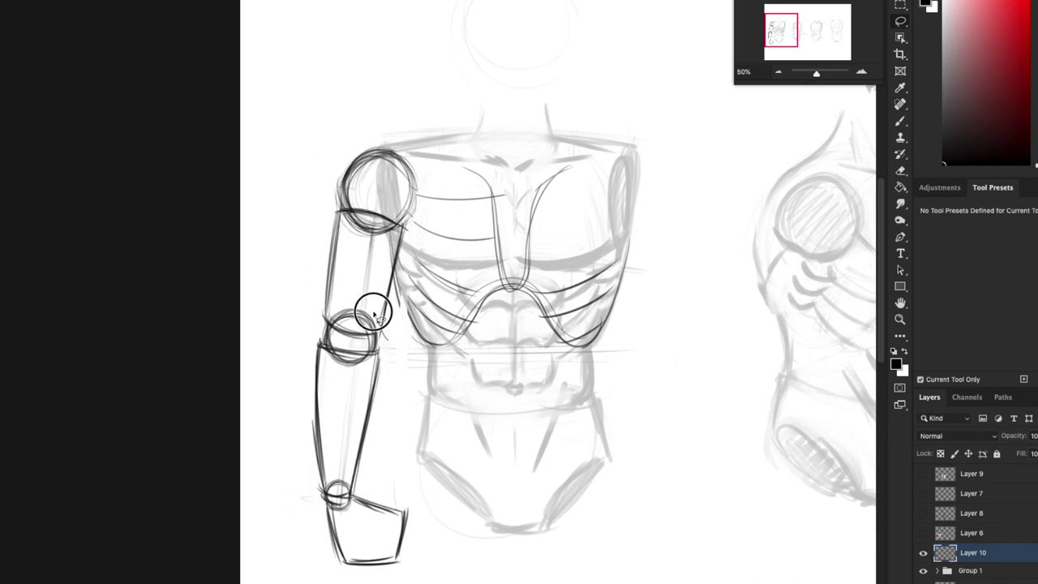
# Lasso the forearm and hand and rotate them slightly outward around the elbow circle
pyautogui.moveTo(307, 333)
pyautogui.mouseDown()
pyautogui.moveTo(297, 489)
pyautogui.moveTo(363, 577)
pyautogui.mouseUp()
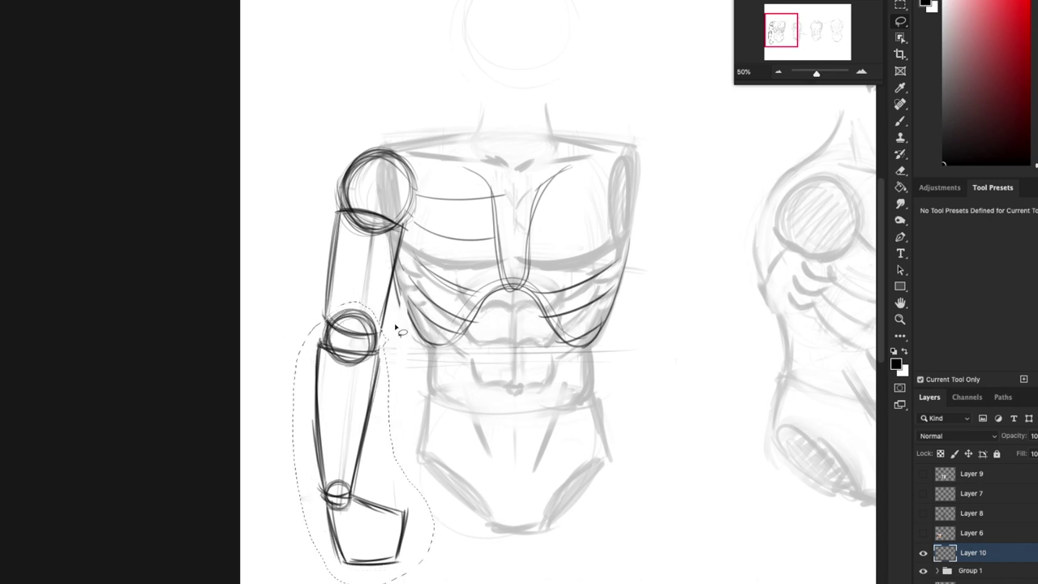
pyautogui.hotkey('ctrl', 't')
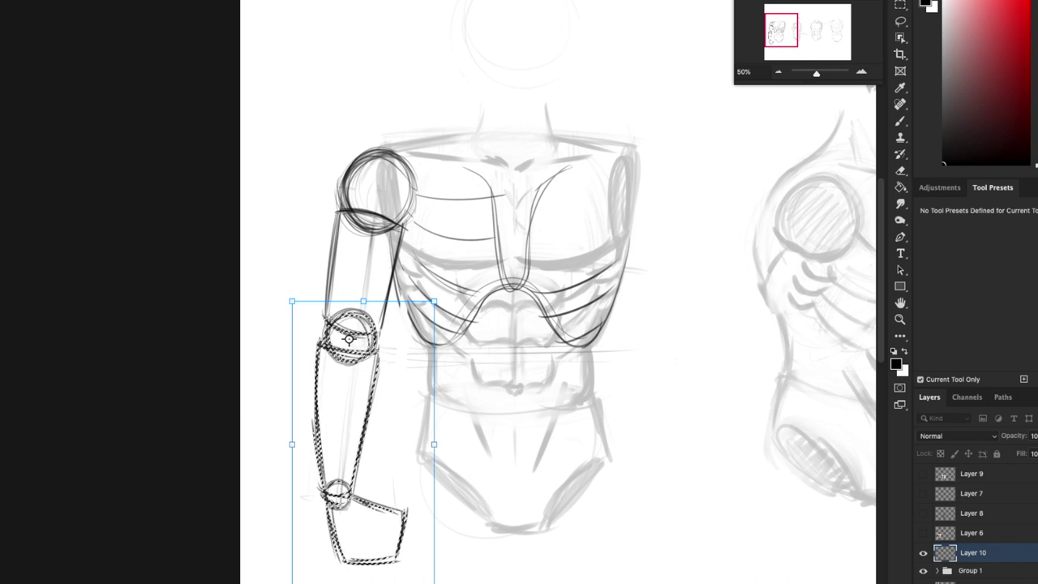
pyautogui.moveTo(442, 578); pyautogui.dragTo(533, 114)
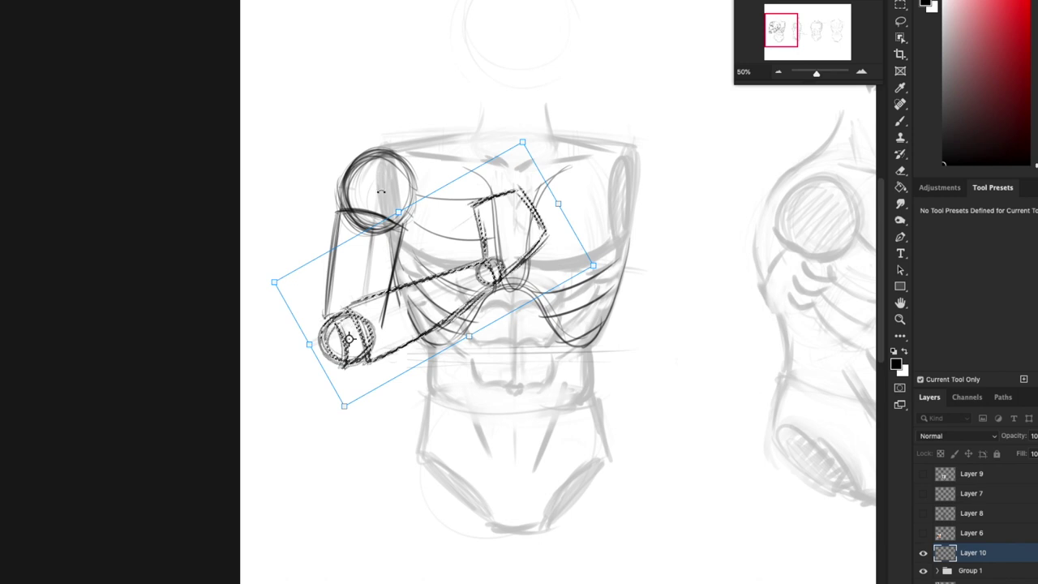
pyautogui.moveTo(552, 235); pyautogui.dragTo(397, 484)
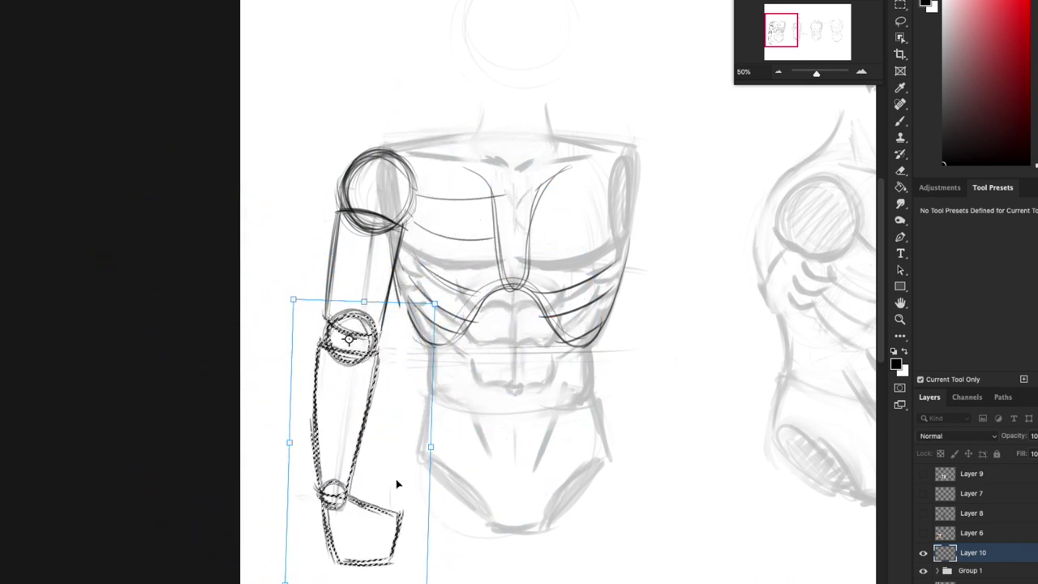
pyautogui.press('Return')
pyautogui.press('super+d')
# Fade the construction sketch layer to 26% opacity and add a new layer above it for brush drawing
pyautogui.press('Return')
pyautogui.press('2')
pyautogui.press('6')
pyautogui.press('b')
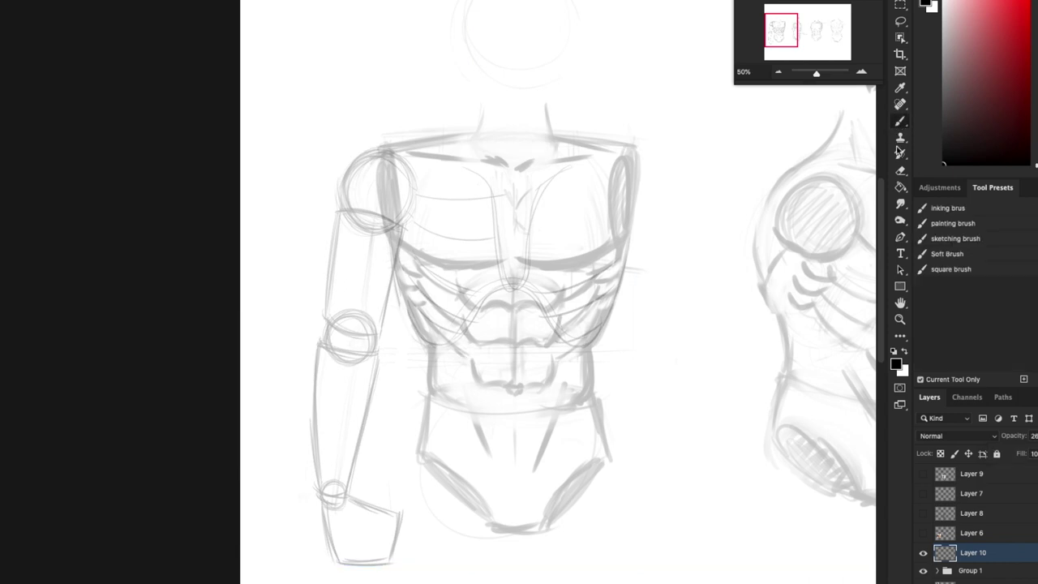
pyautogui.hotkey('ctrl', 'shift', 'alt', 'n')
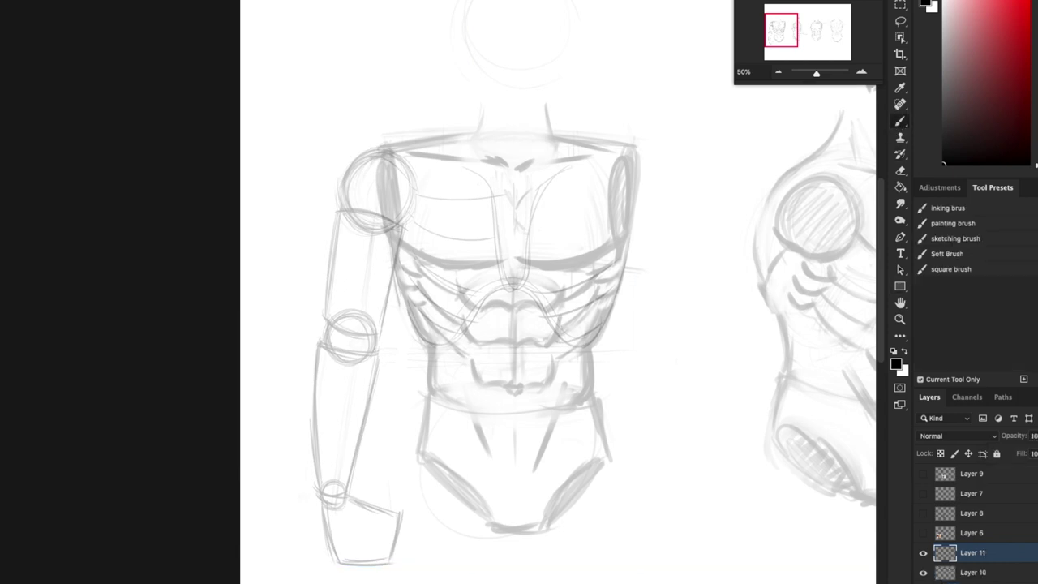
# Draw the rounded deltoid contour over the shoulder circle and the crossing armpit and chest lines
pyautogui.moveTo(417, 158); pyautogui.dragTo(371, 266)
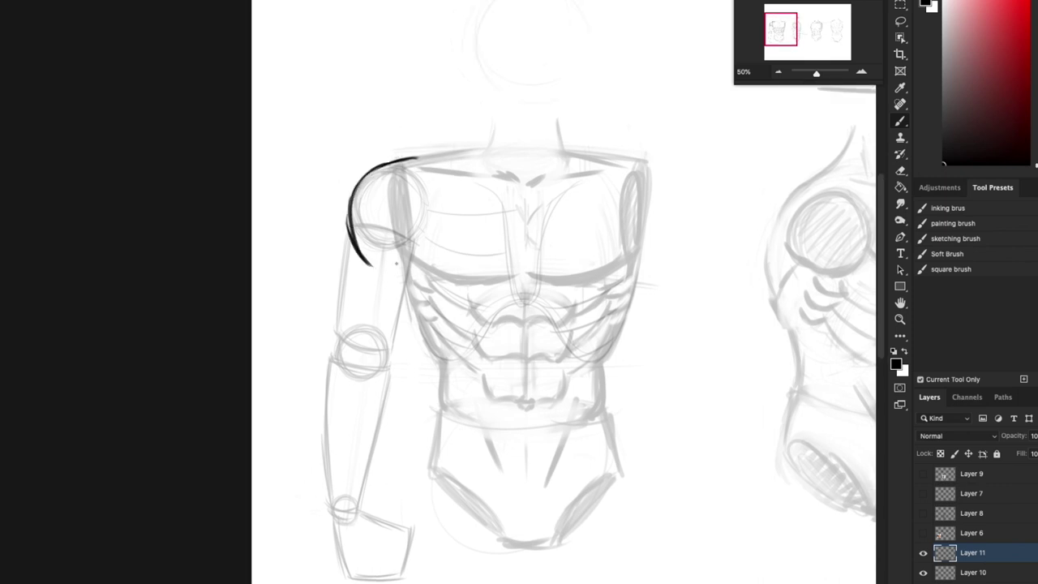
pyautogui.moveTo(385, 266)
pyautogui.mouseDown()
pyautogui.moveTo(446, 232)
pyautogui.moveTo(433, 242)
pyautogui.moveTo(445, 232)
pyautogui.moveTo(442, 276)
pyautogui.mouseUp()
pyautogui.moveTo(451, 194); pyautogui.dragTo(405, 247)
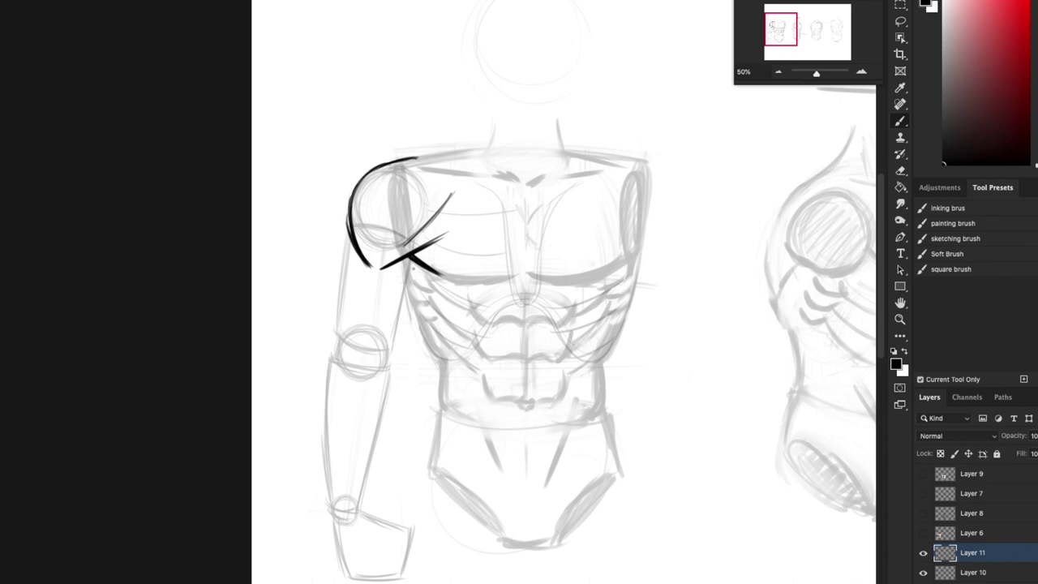
# Draw the bulging inner and outer muscle contours of the upper arm down toward the elbow
pyautogui.moveTo(413, 259)
pyautogui.mouseDown()
pyautogui.moveTo(414, 283)
pyautogui.moveTo(379, 357)
pyautogui.mouseUp()
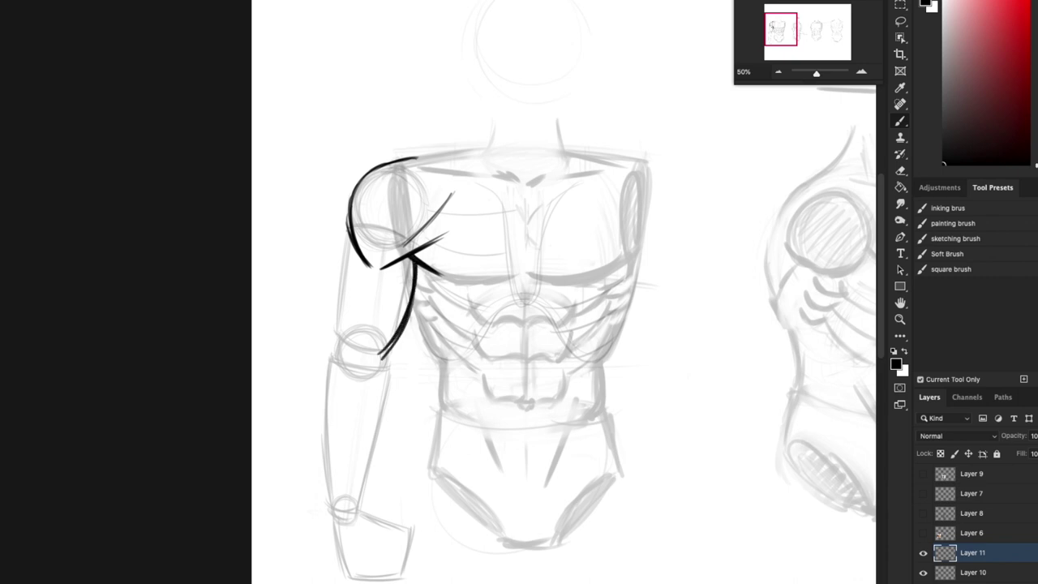
pyautogui.moveTo(350, 229); pyautogui.dragTo(335, 305)
pyautogui.moveTo(383, 356); pyautogui.dragTo(417, 280)
pyautogui.moveTo(397, 314); pyautogui.dragTo(406, 259)
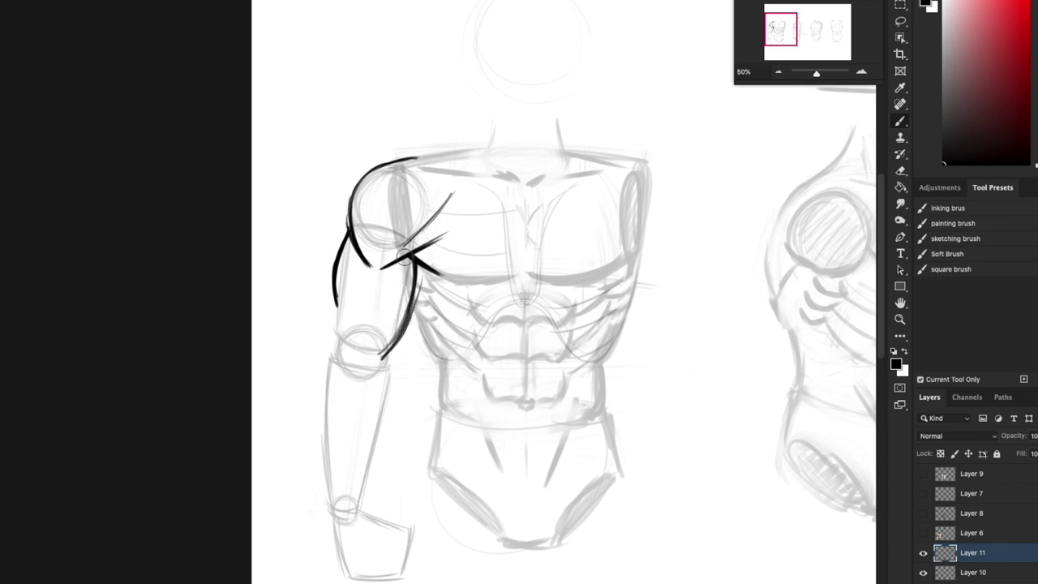
pyautogui.moveTo(380, 346)
pyautogui.mouseDown()
pyautogui.moveTo(406, 295)
pyautogui.moveTo(400, 313)
pyautogui.mouseUp()
pyautogui.moveTo(375, 361); pyautogui.dragTo(415, 287)
# Extend the outer upper-arm contour down to a pointed elbow and erase the stray marks beside it
pyautogui.moveTo(333, 328)
pyautogui.mouseDown()
pyautogui.moveTo(351, 280)
pyautogui.moveTo(342, 334)
pyautogui.mouseUp()
pyautogui.moveTo(356, 260); pyautogui.dragTo(342, 330)
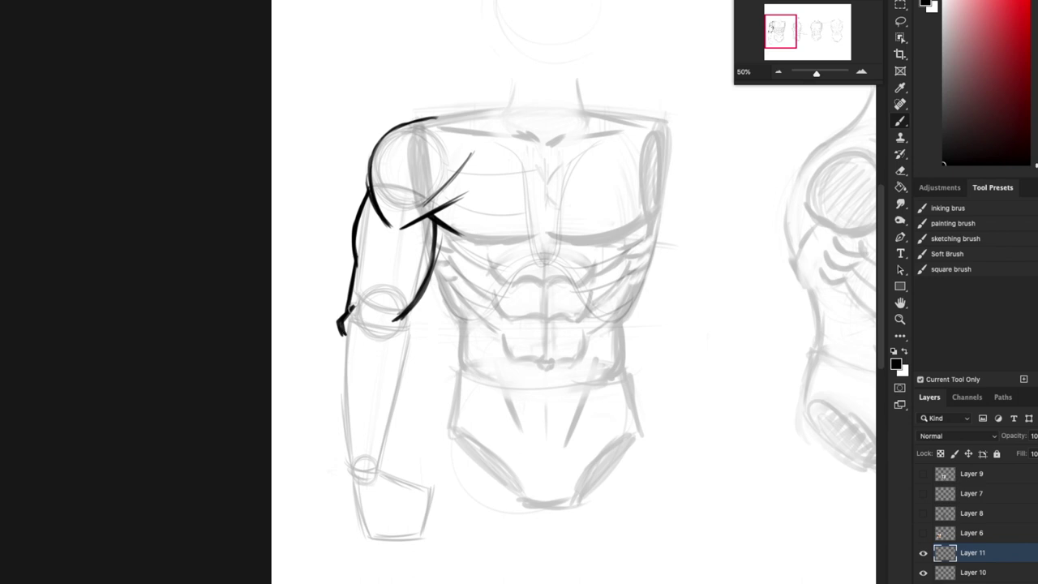
pyautogui.press('e')
pyautogui.moveTo(355, 317); pyautogui.dragTo(348, 327)
pyautogui.press('b')
# Draw the forearm's outer contour as a long curve from the pointed elbow to the wrist
pyautogui.scroll(-2, 493, 389)
pyautogui.hscroll(-2, 493, 389)
pyautogui.moveTo(393, 260); pyautogui.dragTo(403, 386)
pyautogui.moveTo(394, 321); pyautogui.dragTo(403, 386)
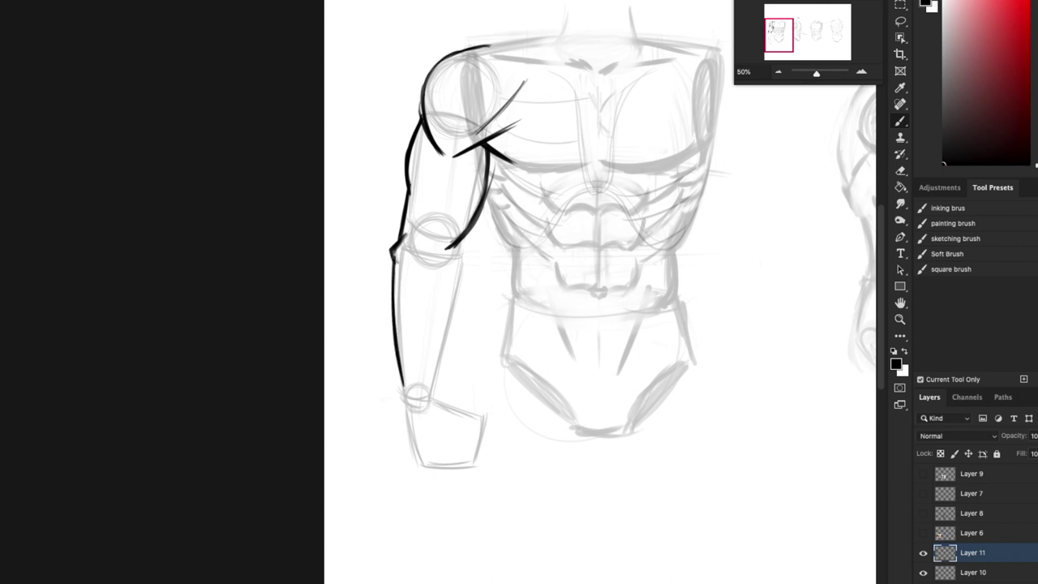
# Draw the forearm's inner contour bulging below the elbow and tapering to the wrist, with a short tendon line
pyautogui.scroll(2, 406, 393)
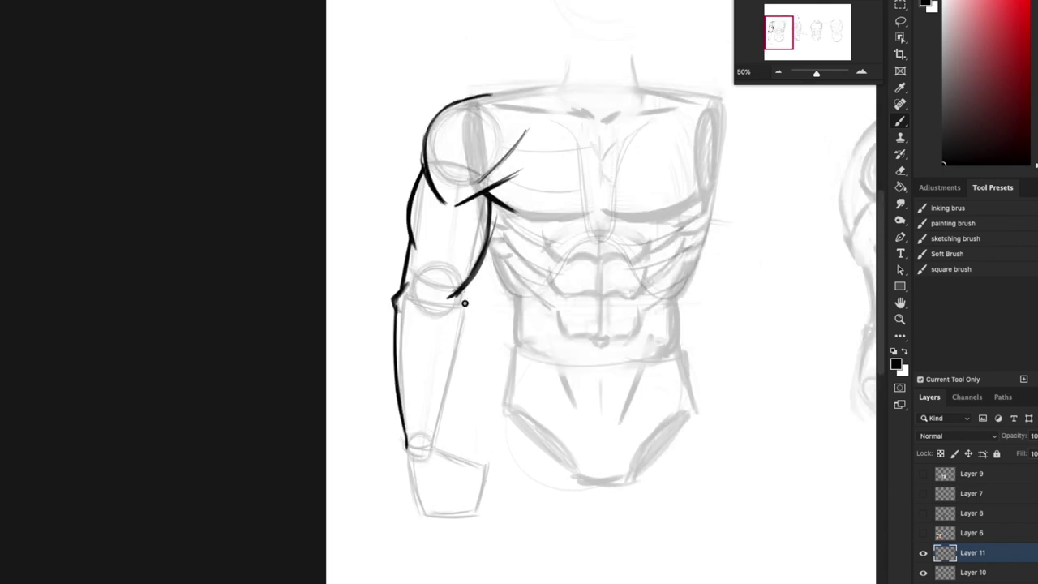
pyautogui.moveTo(459, 290)
pyautogui.mouseDown()
pyautogui.moveTo(440, 307)
pyautogui.moveTo(462, 348)
pyautogui.mouseUp()
pyautogui.moveTo(459, 308); pyautogui.dragTo(447, 386)
pyautogui.moveTo(445, 389)
pyautogui.mouseDown()
pyautogui.moveTo(435, 448)
pyautogui.moveTo(438, 412)
pyautogui.moveTo(434, 444)
pyautogui.mouseUp()
pyautogui.moveTo(435, 446); pyautogui.dragTo(426, 404)
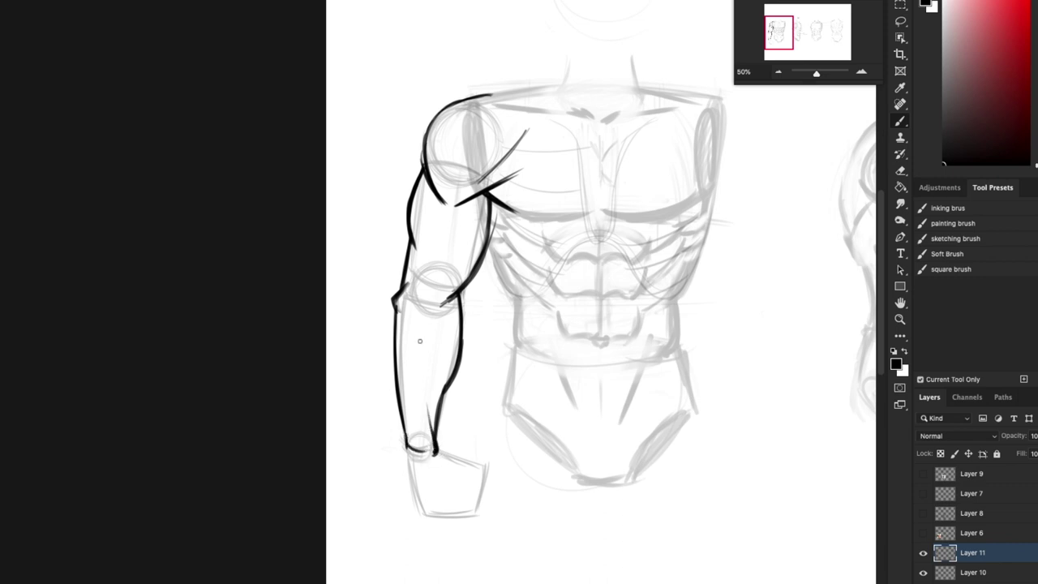
pyautogui.moveTo(436, 445); pyautogui.dragTo(426, 401)
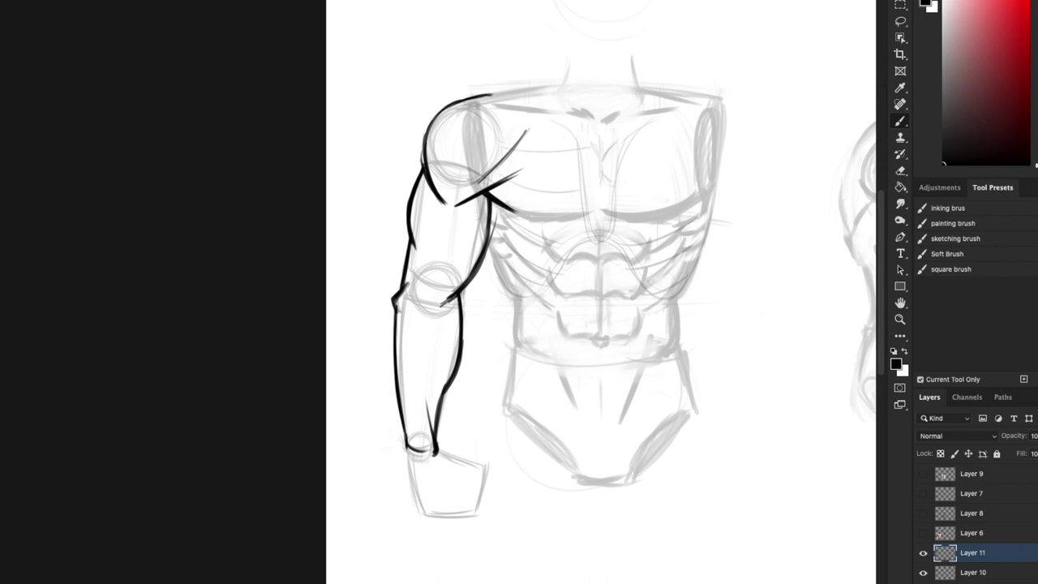
# Draw a short diagonal crease across the elbow circle, redoing the first attempt
pyautogui.click(474, 330)
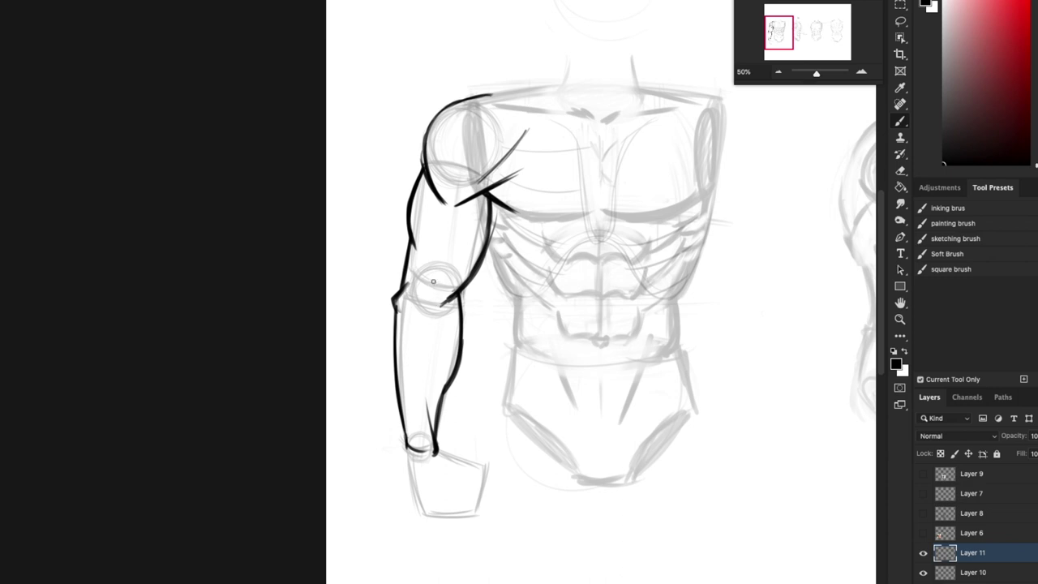
pyautogui.moveTo(433, 280); pyautogui.dragTo(441, 305)
pyautogui.hotkey('ctrl', 'z')
pyautogui.moveTo(433, 272); pyautogui.dragTo(443, 318)
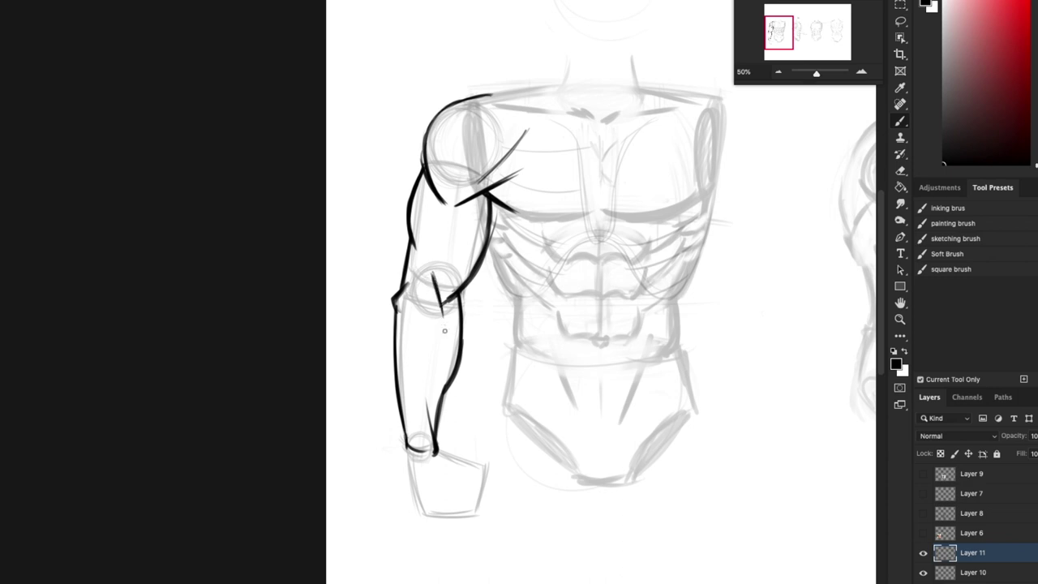
pyautogui.moveTo(434, 274); pyautogui.dragTo(444, 320)
pyautogui.moveTo(433, 273); pyautogui.dragTo(445, 334)
# Add curved muscle division lines running from the elbow down the inside of the forearm
pyautogui.moveTo(412, 298); pyautogui.dragTo(426, 342)
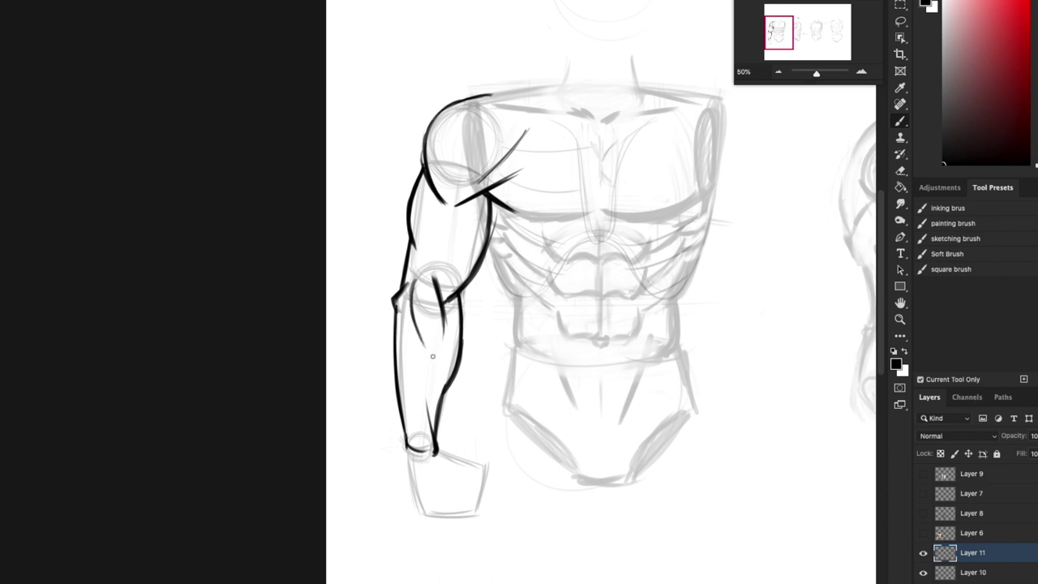
pyautogui.moveTo(413, 300); pyautogui.dragTo(427, 381)
pyautogui.moveTo(427, 384); pyautogui.dragTo(423, 401)
pyautogui.moveTo(414, 326); pyautogui.dragTo(411, 362)
pyautogui.moveTo(404, 327); pyautogui.dragTo(402, 394)
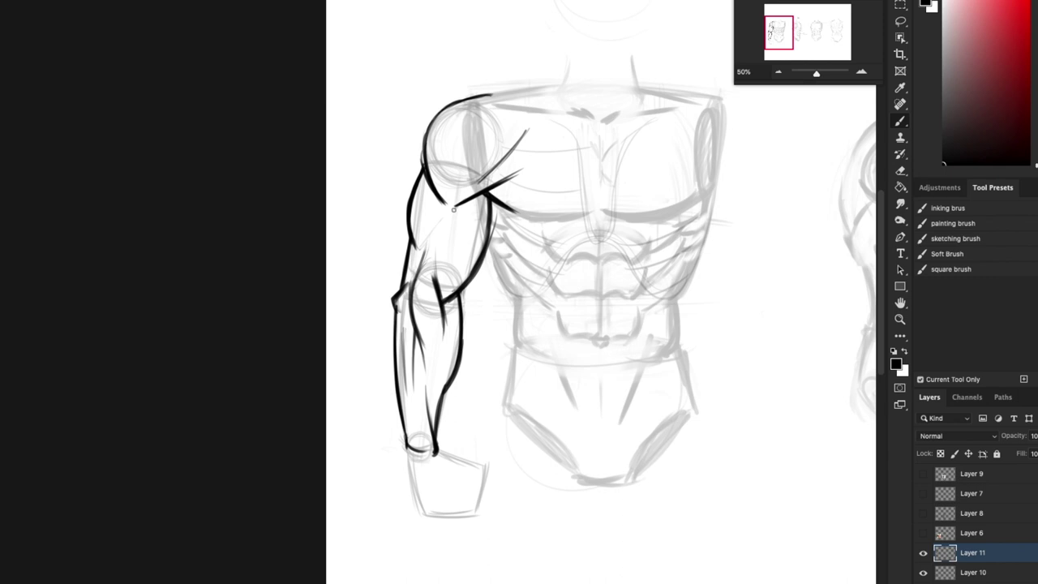
# Draw a clenched fist over the palm block, with curled fingers, knuckles and lines along the hand
pyautogui.moveTo(644, 394); pyautogui.dragTo(528, 470)
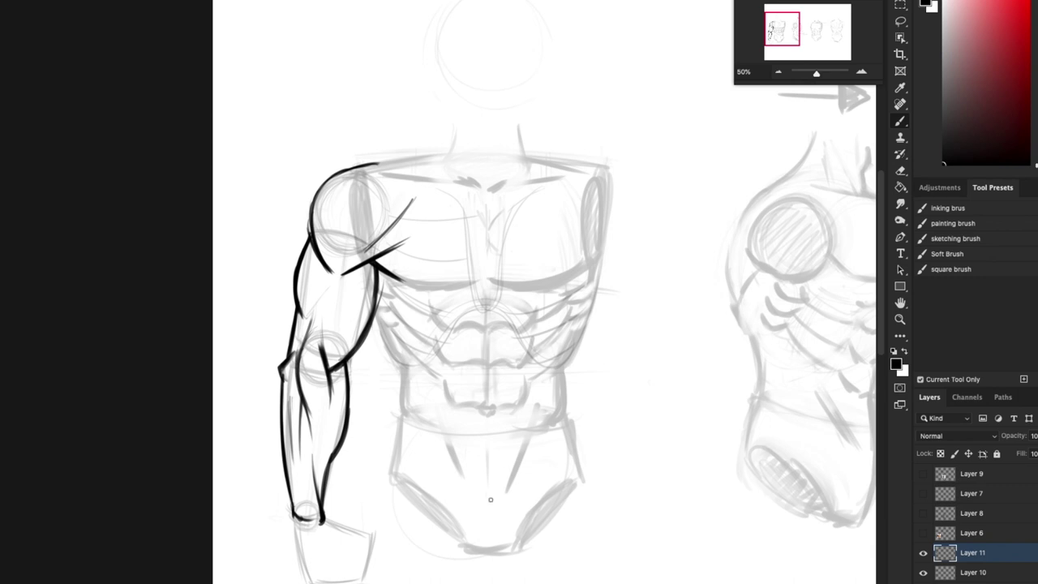
pyautogui.scroll(-5, 538, 405)
pyautogui.moveTo(355, 389)
pyautogui.mouseDown()
pyautogui.moveTo(403, 401)
pyautogui.moveTo(387, 442)
pyautogui.moveTo(372, 447)
pyautogui.mouseUp()
pyautogui.moveTo(357, 404)
pyautogui.mouseDown()
pyautogui.moveTo(370, 448)
pyautogui.moveTo(358, 447)
pyautogui.mouseUp()
pyautogui.moveTo(363, 455)
pyautogui.mouseDown()
pyautogui.moveTo(406, 446)
pyautogui.moveTo(404, 424)
pyautogui.mouseUp()
pyautogui.moveTo(405, 424); pyautogui.dragTo(409, 444)
pyautogui.moveTo(407, 407)
pyautogui.mouseDown()
pyautogui.moveTo(409, 432)
pyautogui.moveTo(381, 446)
pyautogui.mouseUp()
pyautogui.moveTo(354, 409); pyautogui.dragTo(362, 457)
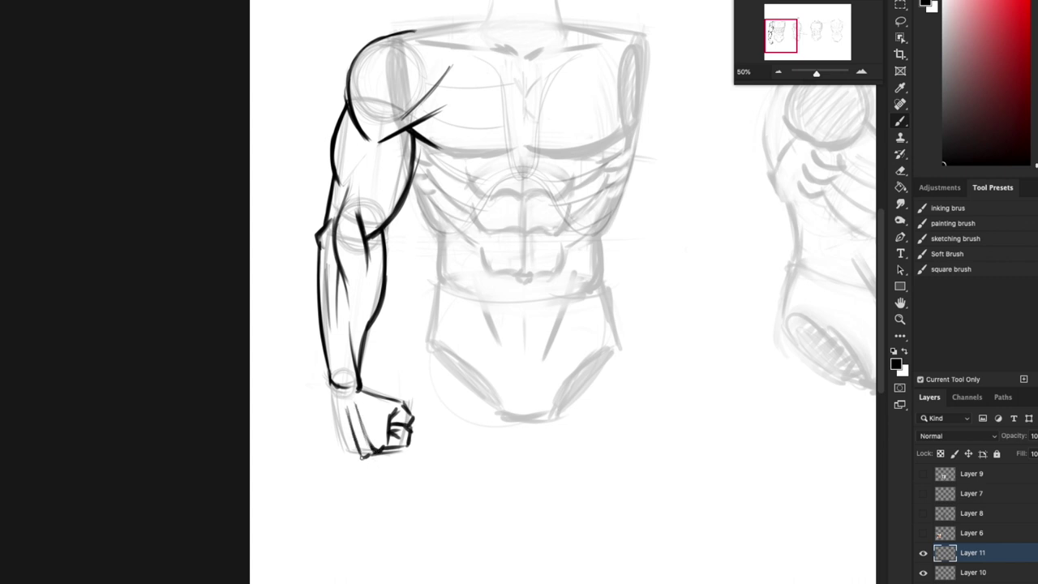
pyautogui.moveTo(332, 393); pyautogui.dragTo(346, 452)
pyautogui.moveTo(335, 412); pyautogui.dragTo(343, 448)
# Erase the overlapping lines at the inner elbow and redraw the lower biceps contour with a thicker line
pyautogui.moveTo(431, 445); pyautogui.dragTo(454, 573)
pyautogui.press('e')
pyautogui.moveTo(387, 354)
pyautogui.mouseDown()
pyautogui.moveTo(416, 339)
pyautogui.moveTo(395, 356)
pyautogui.mouseUp()
pyautogui.press('b')
pyautogui.moveTo(416, 340); pyautogui.dragTo(394, 354)
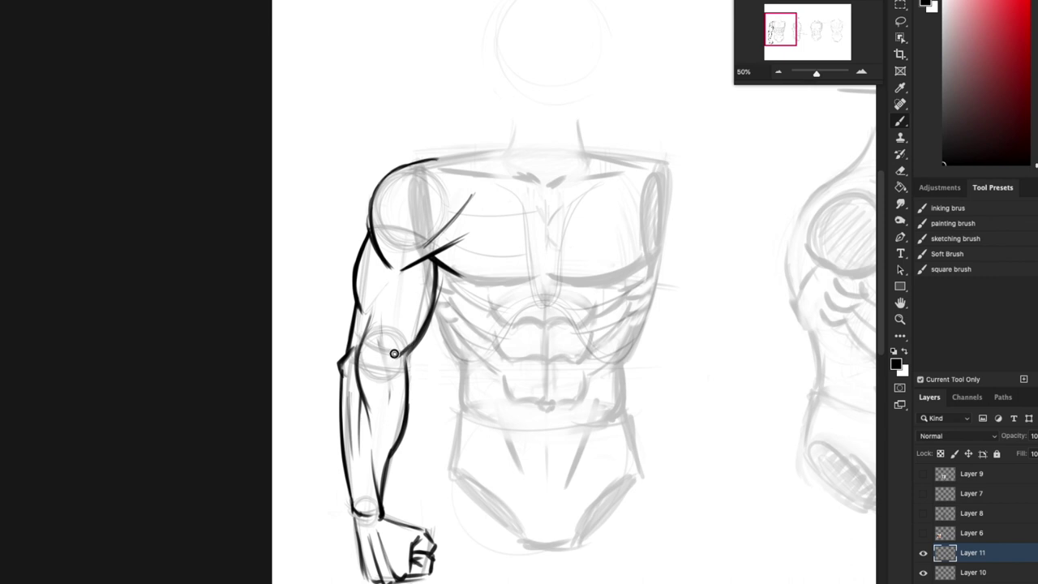
pyautogui.moveTo(431, 297); pyautogui.dragTo(394, 357)
# Draw a horizontal guideline from the elbow across the torso and trace the lower rib cage arch against it
pyautogui.moveTo(605, 399); pyautogui.dragTo(613, 372)
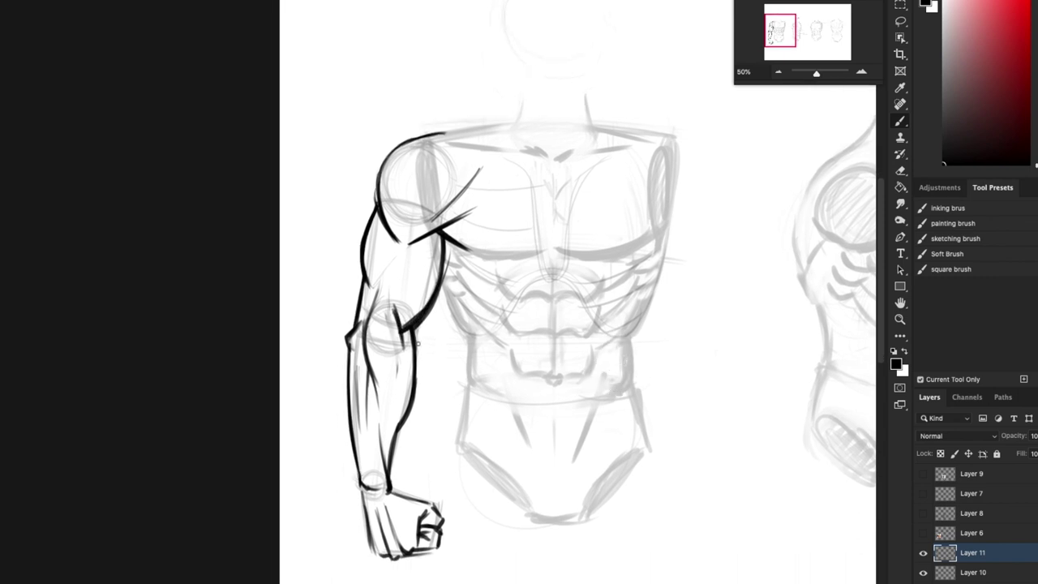
pyautogui.moveTo(362, 330); pyautogui.dragTo(670, 330)
pyautogui.moveTo(444, 291)
pyautogui.mouseDown()
pyautogui.moveTo(520, 306)
pyautogui.moveTo(580, 291)
pyautogui.moveTo(600, 316)
pyautogui.mouseUp()
pyautogui.moveTo(596, 310)
pyautogui.mouseDown()
pyautogui.moveTo(561, 283)
pyautogui.moveTo(490, 330)
pyautogui.mouseUp()
pyautogui.moveTo(488, 329); pyautogui.dragTo(593, 314)
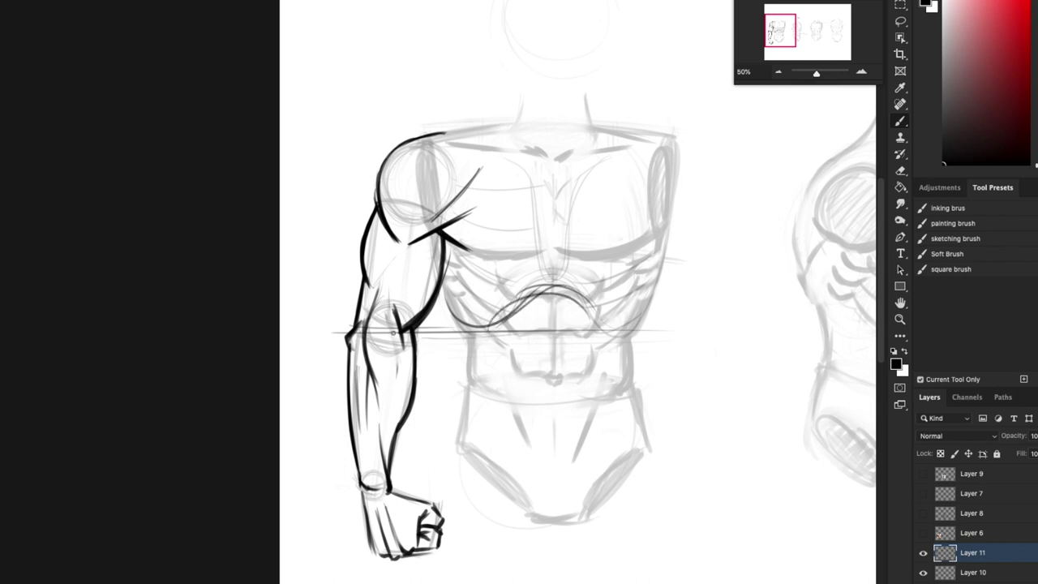
pyautogui.moveTo(355, 326); pyautogui.dragTo(343, 334)
# On a new layer, sketch the side-view shoulder circle with a centre dot and a vertical upper-arm line down from it
pyautogui.moveTo(708, 390); pyautogui.dragTo(605, 401)
pyautogui.moveTo(546, 420)
pyautogui.mouseDown()
pyautogui.moveTo(510, 405)
pyautogui.moveTo(316, 431)
pyautogui.mouseUp()
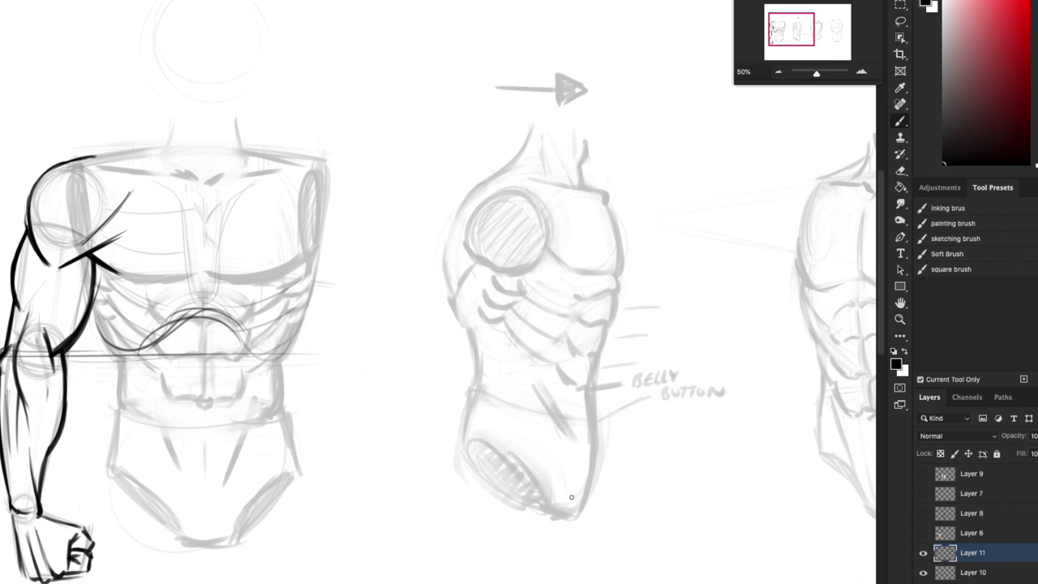
pyautogui.hscroll(5, 571, 497)
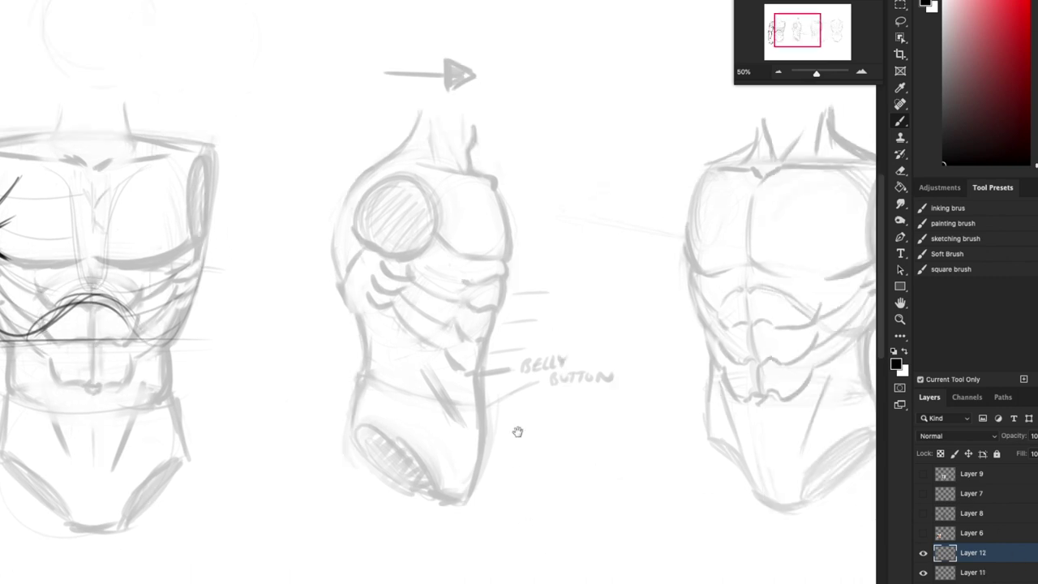
pyautogui.hscroll(-5, 517, 431)
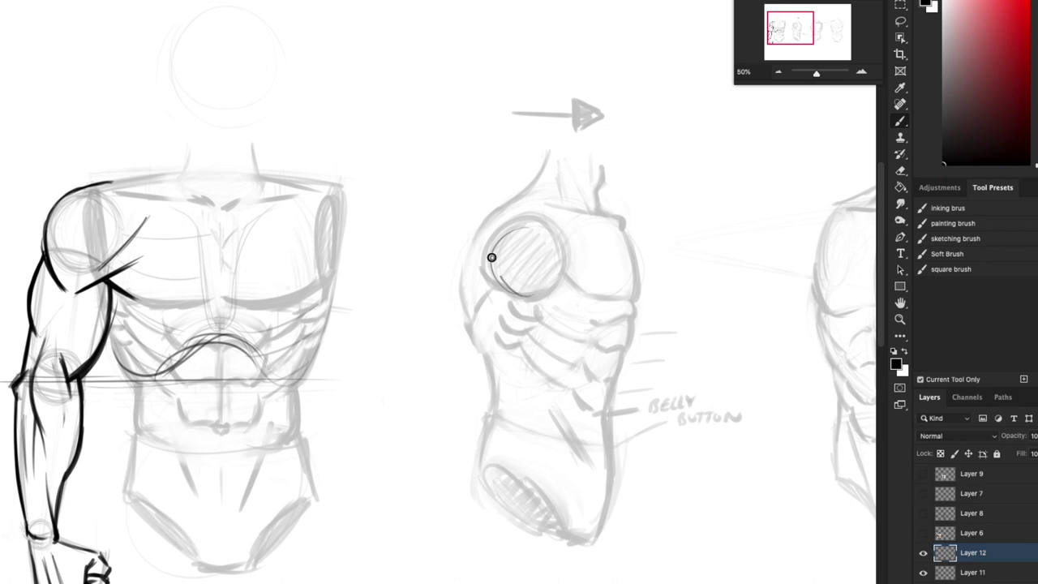
pyautogui.moveTo(519, 227)
pyautogui.mouseDown()
pyautogui.moveTo(504, 289)
pyautogui.moveTo(317, 290)
pyautogui.moveTo(340, 235)
pyautogui.moveTo(307, 285)
pyautogui.mouseUp()
pyautogui.moveTo(395, 380); pyautogui.dragTo(495, 283)
pyautogui.moveTo(430, 180)
pyautogui.mouseDown()
pyautogui.moveTo(432, 307)
pyautogui.moveTo(533, 298)
pyautogui.mouseUp()
# Trace the lower rib cage edge on the side view against a horizontal guideline and mark the elbow with a dot just below it
pyautogui.moveTo(406, 307)
pyautogui.mouseDown()
pyautogui.moveTo(485, 280)
pyautogui.moveTo(537, 236)
pyautogui.mouseUp()
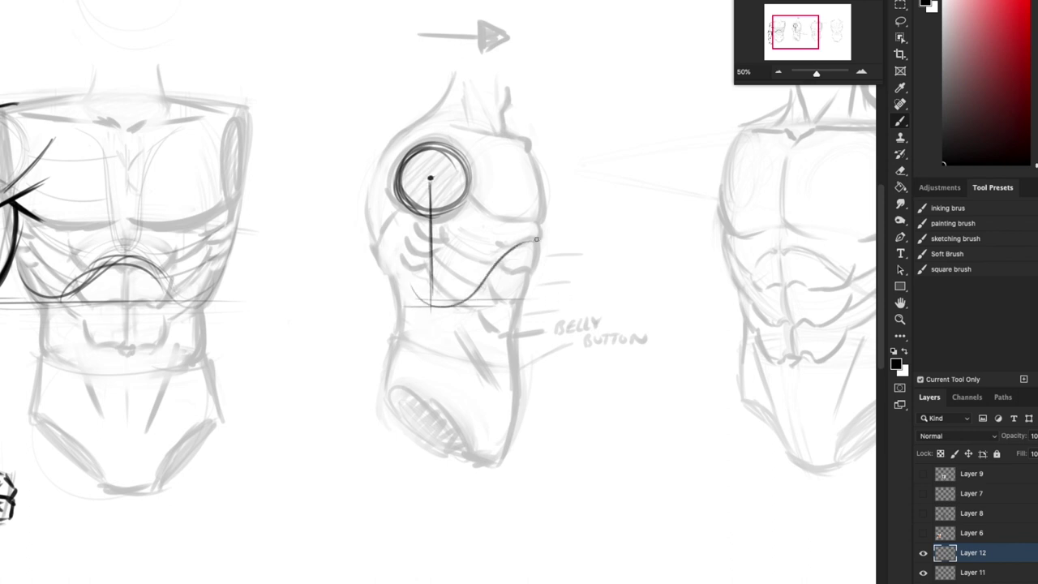
pyautogui.moveTo(464, 306); pyautogui.dragTo(538, 235)
pyautogui.moveTo(391, 207); pyautogui.dragTo(504, 251)
pyautogui.moveTo(427, 124); pyautogui.dragTo(391, 288)
pyautogui.moveTo(431, 306); pyautogui.dragTo(428, 309)
pyautogui.moveTo(474, 392); pyautogui.dragTo(485, 327)
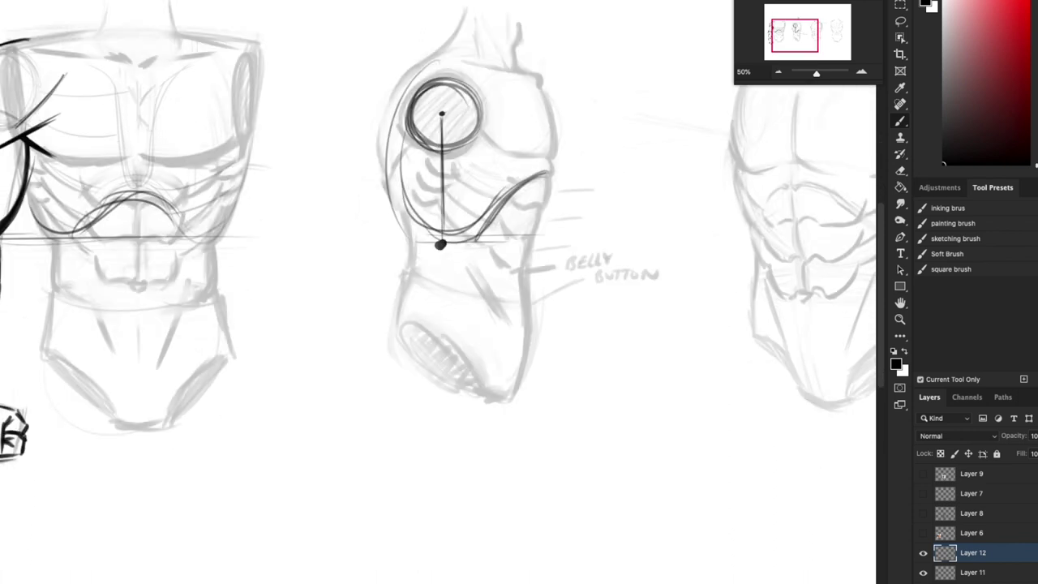
# Extend the side-view arm line straight down from the elbow to the wrist and rough in the thigh outline and hanging hand
pyautogui.moveTo(442, 153); pyautogui.dragTo(443, 395)
pyautogui.moveTo(408, 275)
pyautogui.mouseDown()
pyautogui.moveTo(396, 377)
pyautogui.moveTo(456, 343)
pyautogui.moveTo(498, 410)
pyautogui.mouseUp()
pyautogui.moveTo(391, 341)
pyautogui.mouseDown()
pyautogui.moveTo(393, 439)
pyautogui.moveTo(427, 516)
pyautogui.moveTo(449, 521)
pyautogui.mouseUp()
pyautogui.moveTo(460, 521)
pyautogui.mouseDown()
pyautogui.moveTo(483, 473)
pyautogui.moveTo(446, 397)
pyautogui.moveTo(457, 458)
pyautogui.moveTo(440, 396)
pyautogui.mouseUp()
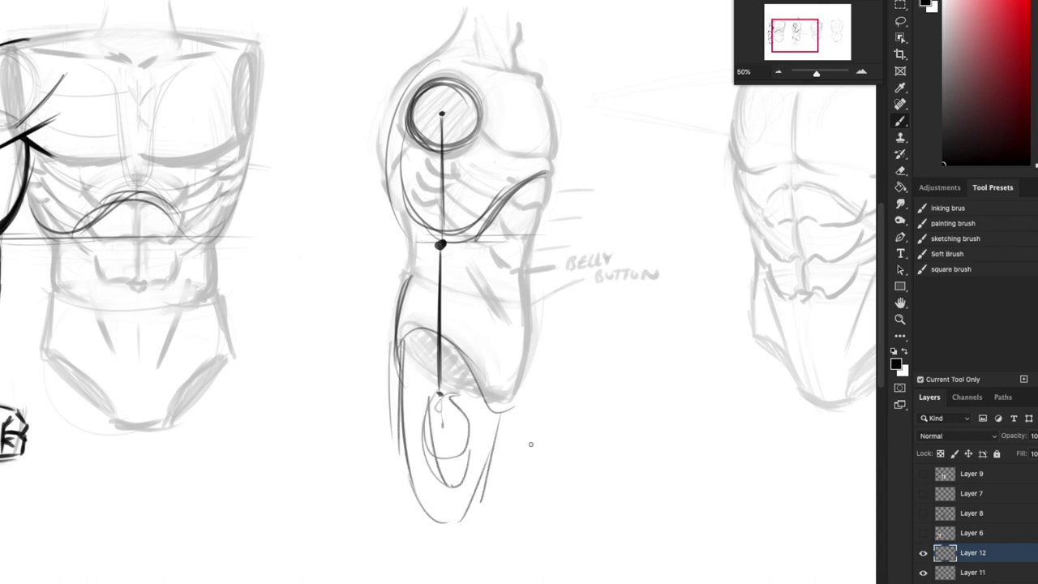
pyautogui.moveTo(510, 379)
pyautogui.mouseDown()
pyautogui.moveTo(492, 468)
pyautogui.moveTo(514, 375)
pyautogui.mouseUp()
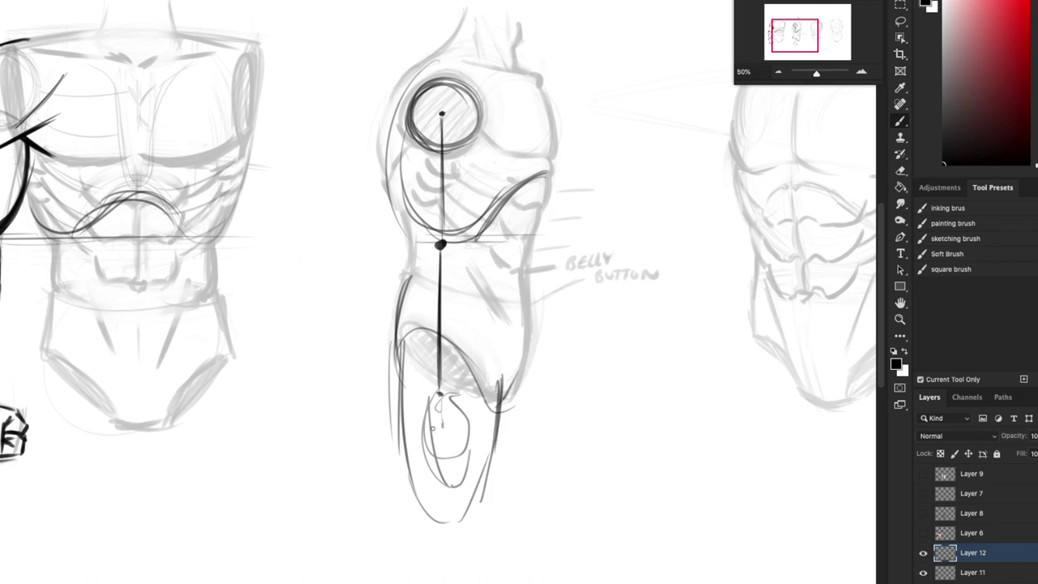
pyautogui.moveTo(432, 428)
pyautogui.mouseDown()
pyautogui.moveTo(437, 489)
pyautogui.moveTo(442, 369)
pyautogui.moveTo(432, 479)
pyautogui.moveTo(465, 397)
pyautogui.mouseUp()
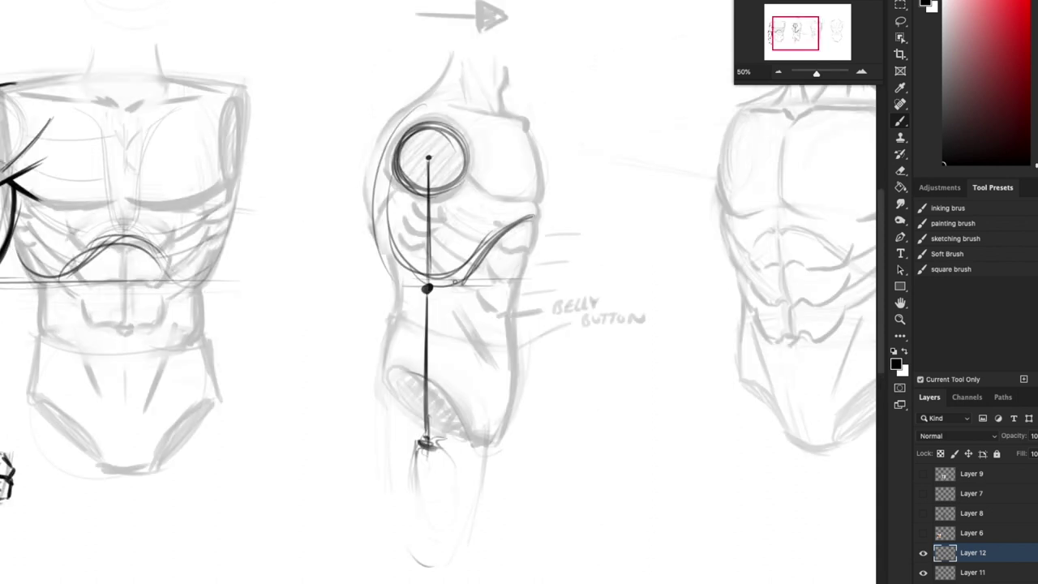
# Undo the side-view forearm line together with the wrist and elbow marks
pyautogui.hotkey('ctrl', 'z')
pyautogui.hotkey('ctrl', 'z')
pyautogui.hotkey('ctrl', 'z')
pyautogui.hotkey('ctrl', 'z')
pyautogui.hotkey('ctrl', 'z')
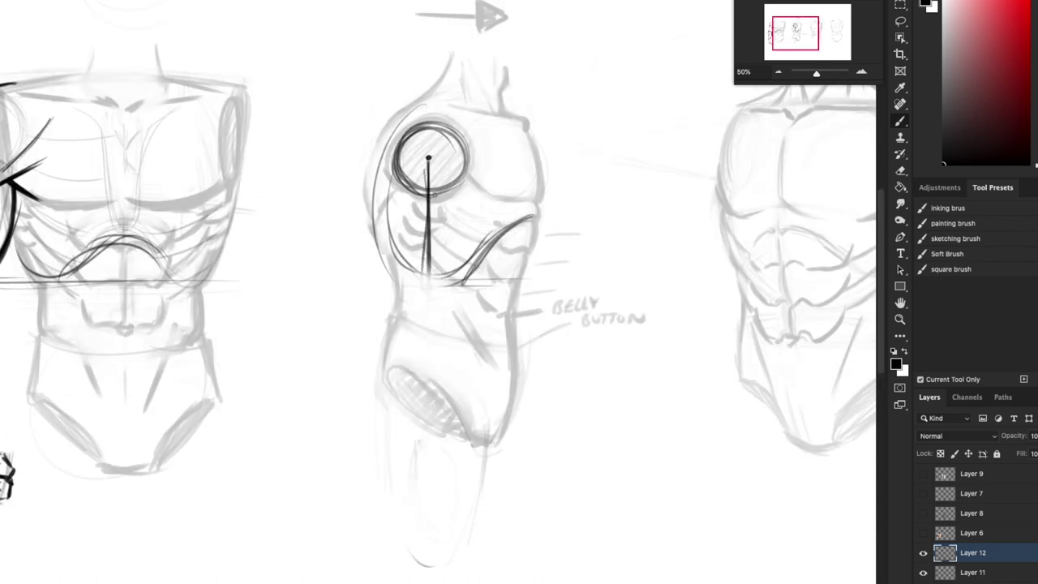
# Redraw the side-view arm axis with the elbow slightly below the rib cage guideline and the forearm line ending in a wrist dot
pyautogui.moveTo(428, 166); pyautogui.dragTo(429, 301)
pyautogui.moveTo(429, 297); pyautogui.dragTo(427, 300)
pyautogui.moveTo(428, 301); pyautogui.dragTo(429, 455)
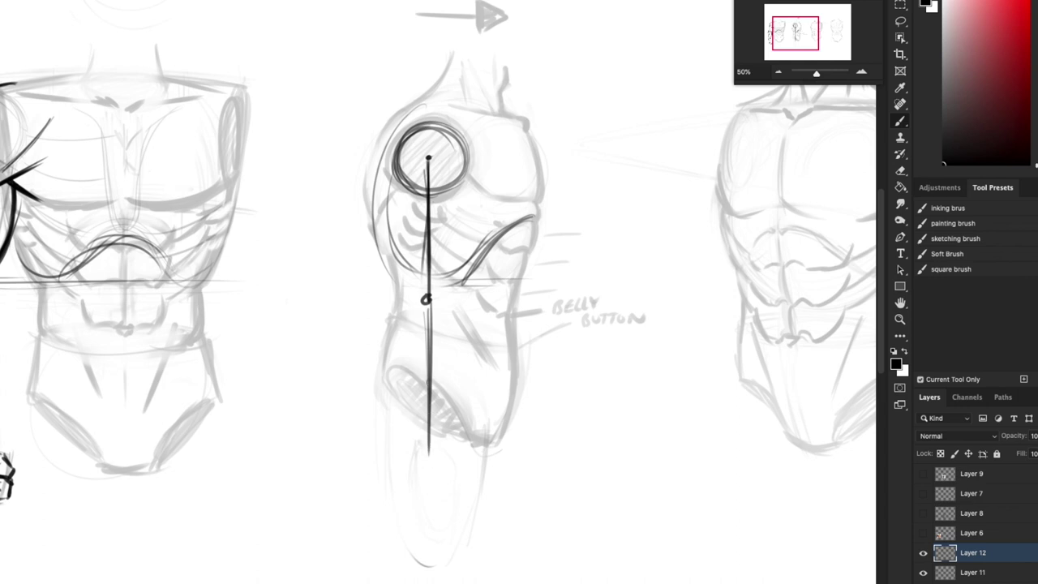
pyautogui.scroll(-2, 459, 455)
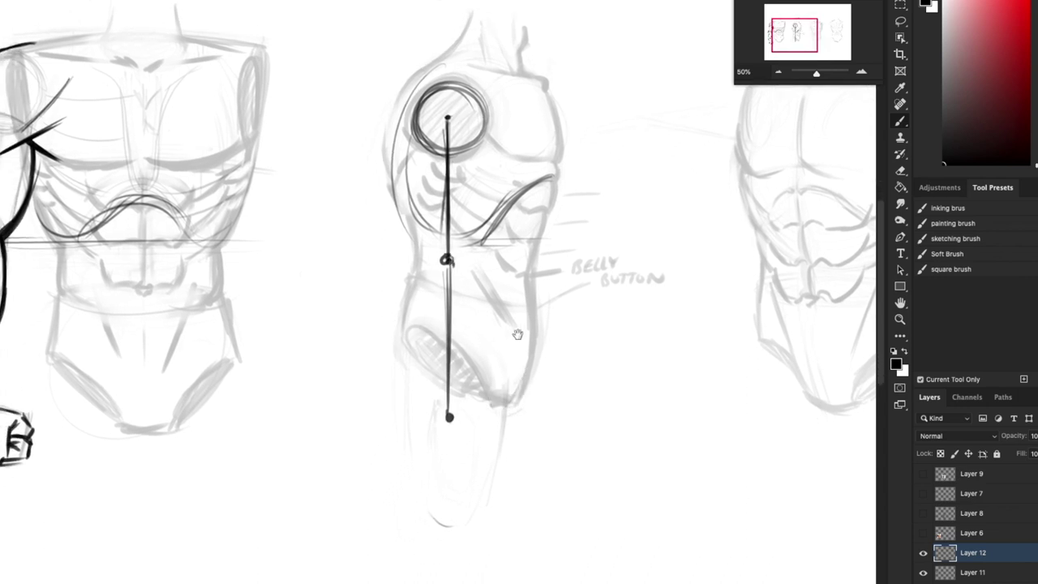
pyautogui.moveTo(517, 334); pyautogui.dragTo(520, 373)
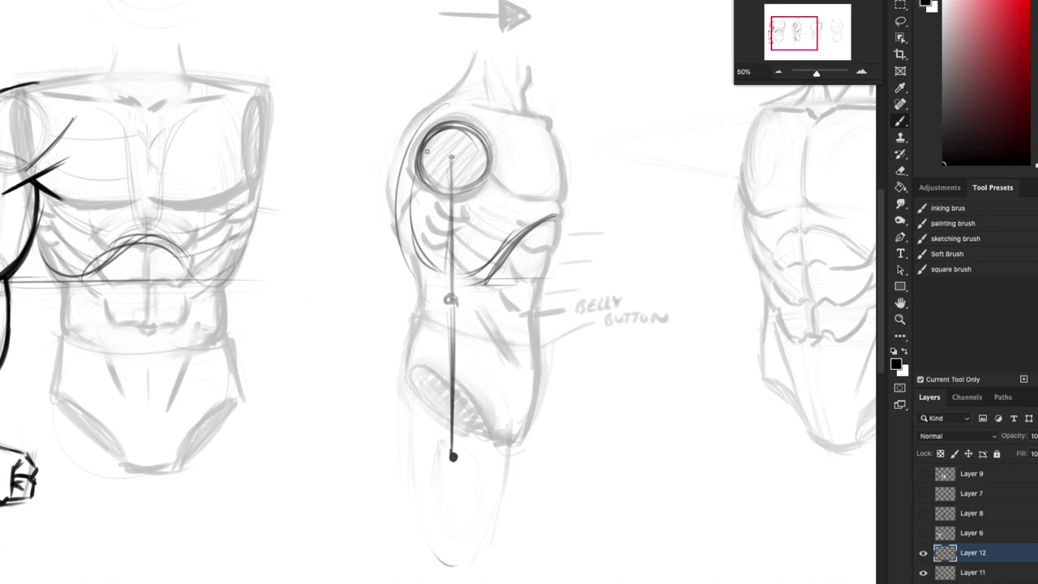
# Build the side-view upper arm as a cylinder running down from the shoulder ball along the arm axis
pyautogui.moveTo(427, 152); pyautogui.dragTo(456, 195)
pyautogui.moveTo(483, 182)
pyautogui.mouseDown()
pyautogui.moveTo(519, 197)
pyautogui.moveTo(454, 194)
pyautogui.mouseUp()
pyautogui.moveTo(453, 195); pyautogui.dragTo(464, 304)
pyautogui.moveTo(463, 201)
pyautogui.mouseDown()
pyautogui.moveTo(495, 214)
pyautogui.moveTo(480, 142)
pyautogui.moveTo(524, 182)
pyautogui.mouseUp()
pyautogui.moveTo(519, 196); pyautogui.dragTo(514, 288)
pyautogui.moveTo(519, 193)
pyautogui.mouseDown()
pyautogui.moveTo(514, 288)
pyautogui.moveTo(473, 334)
pyautogui.moveTo(464, 300)
pyautogui.moveTo(509, 305)
pyautogui.mouseUp()
# Draw the elbow ball, a tapering forearm cylinder and a small wrist ball on the side-view arm
pyautogui.moveTo(516, 258)
pyautogui.mouseDown()
pyautogui.moveTo(510, 303)
pyautogui.moveTo(479, 255)
pyautogui.moveTo(491, 257)
pyautogui.moveTo(456, 348)
pyautogui.mouseUp()
pyautogui.moveTo(450, 254); pyautogui.dragTo(463, 389)
pyautogui.moveTo(442, 296)
pyautogui.mouseDown()
pyautogui.moveTo(462, 391)
pyautogui.moveTo(495, 384)
pyautogui.moveTo(500, 260)
pyautogui.moveTo(498, 388)
pyautogui.mouseUp()
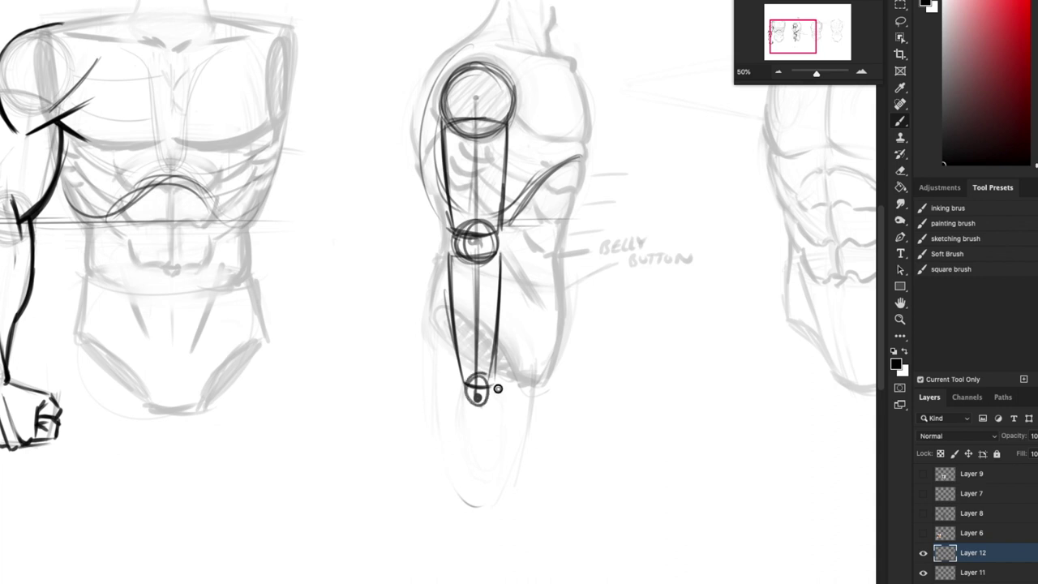
# Reduce the side-arm construction layer's opacity to 27% and add a new layer above it
pyautogui.moveTo(670, 292); pyautogui.dragTo(625, 341)
pyautogui.click(1037, 436)
pyautogui.moveTo(1037, 455); pyautogui.dragTo(1022, 455)
pyautogui.hotkey('ctrl', 'alt', 'shift', 'n')
# Draw bold contours for the side-view deltoid, the armpit crease, and the triceps and biceps of the upper arm
pyautogui.moveTo(410, 153); pyautogui.dragTo(447, 202)
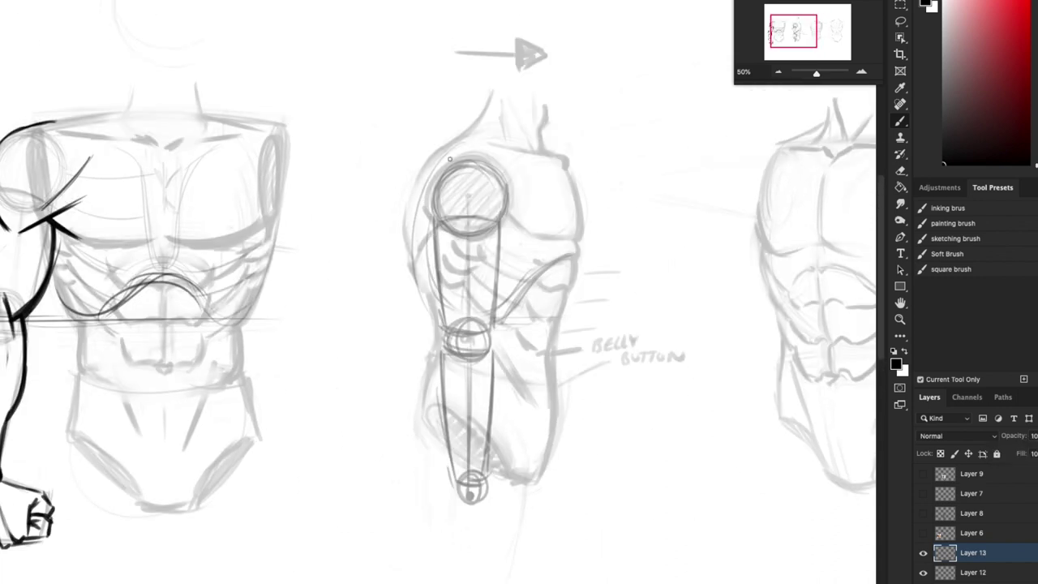
pyautogui.moveTo(450, 155)
pyautogui.mouseDown()
pyautogui.moveTo(431, 204)
pyautogui.moveTo(451, 243)
pyautogui.moveTo(526, 202)
pyautogui.moveTo(530, 250)
pyautogui.mouseUp()
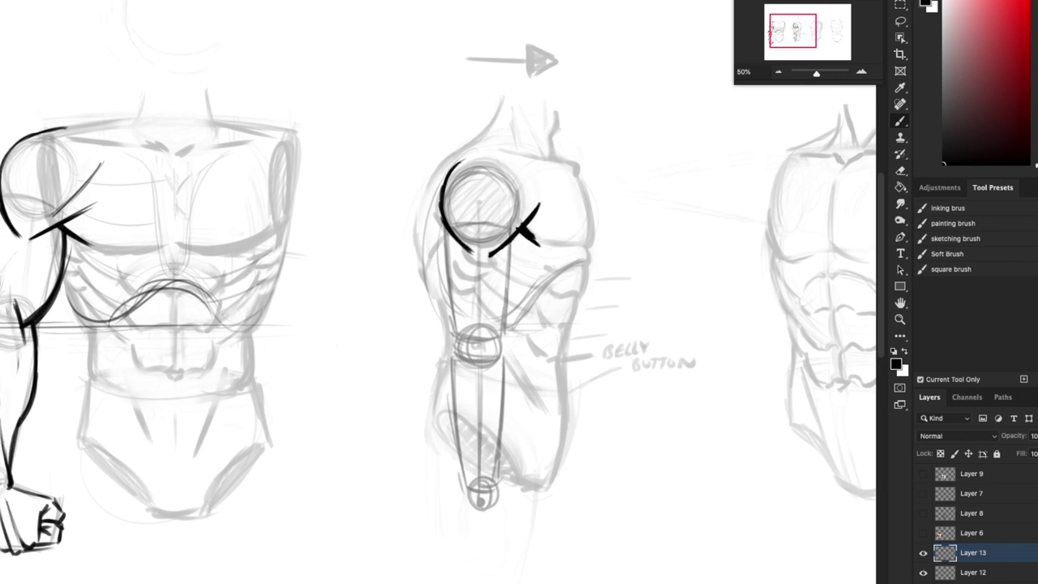
pyautogui.moveTo(445, 230); pyautogui.dragTo(448, 293)
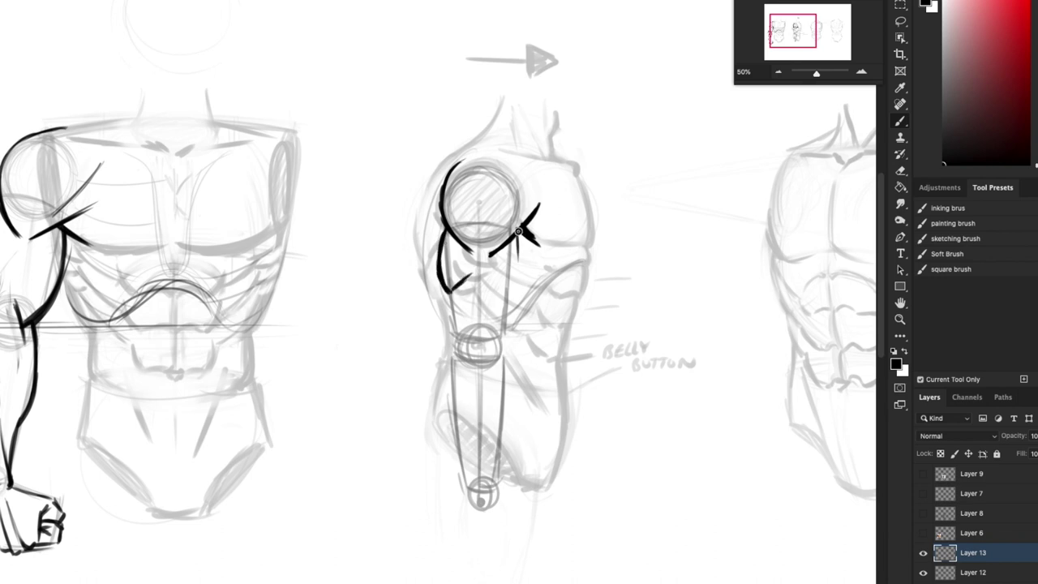
pyautogui.moveTo(519, 229)
pyautogui.mouseDown()
pyautogui.moveTo(520, 274)
pyautogui.moveTo(499, 330)
pyautogui.moveTo(519, 234)
pyautogui.moveTo(498, 330)
pyautogui.mouseUp()
pyautogui.moveTo(446, 289); pyautogui.dragTo(441, 334)
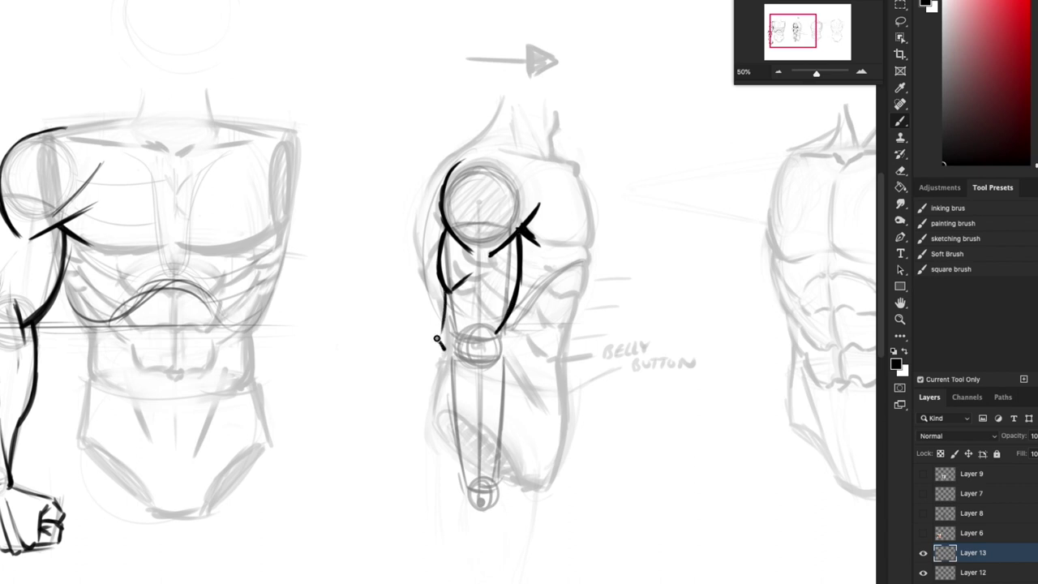
# Connect the triceps contour to a pointed elbow and strengthen the lower end of the biceps contour
pyautogui.moveTo(450, 284); pyautogui.dragTo(444, 353)
pyautogui.moveTo(465, 285); pyautogui.dragTo(458, 321)
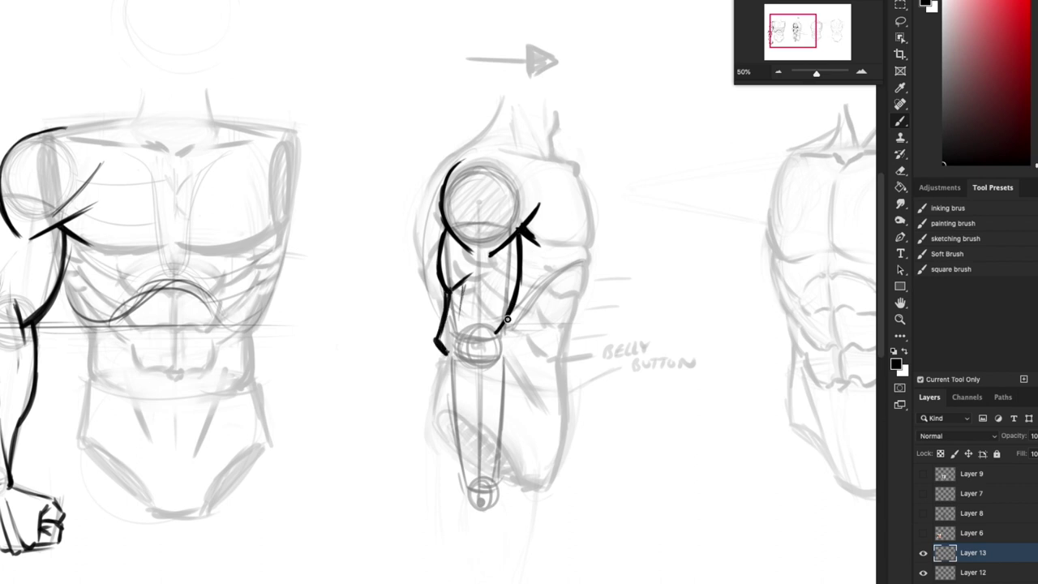
pyautogui.moveTo(519, 279); pyautogui.dragTo(497, 331)
pyautogui.moveTo(547, 363); pyautogui.dragTo(562, 321)
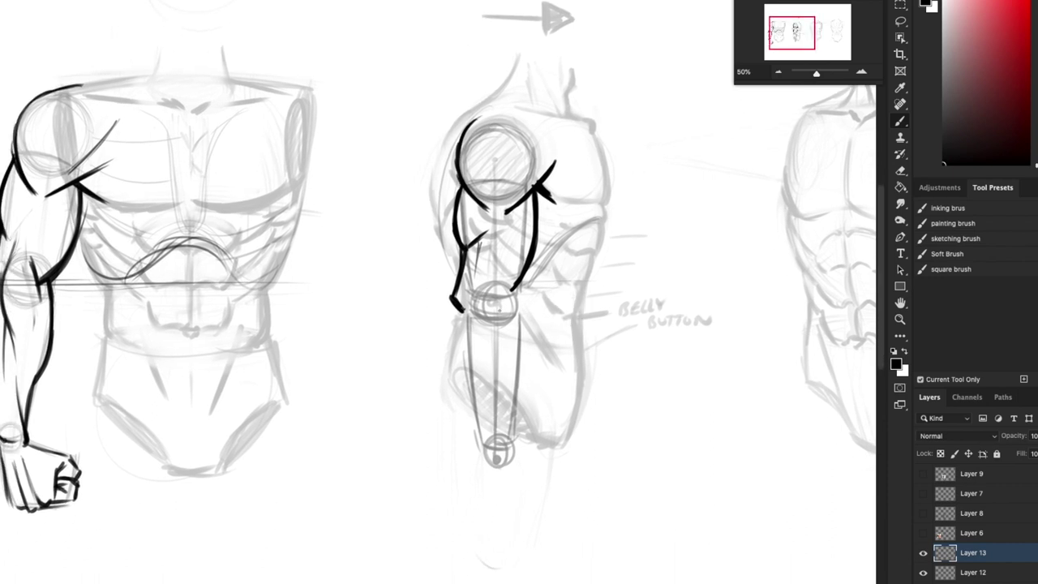
# Draw the forearm muscle line overlapping the side-view elbow and start the forearm's front contour below the biceps
pyautogui.moveTo(517, 297); pyautogui.dragTo(518, 304)
pyautogui.press('super+z')
pyautogui.moveTo(489, 273)
pyautogui.mouseDown()
pyautogui.moveTo(488, 328)
pyautogui.moveTo(520, 357)
pyautogui.mouseUp()
# Draw a small arrow beside the front-view arm pointing at the inner elbow overlap
pyautogui.moveTo(460, 392); pyautogui.dragTo(792, 373)
pyautogui.moveTo(381, 260); pyautogui.dragTo(387, 320)
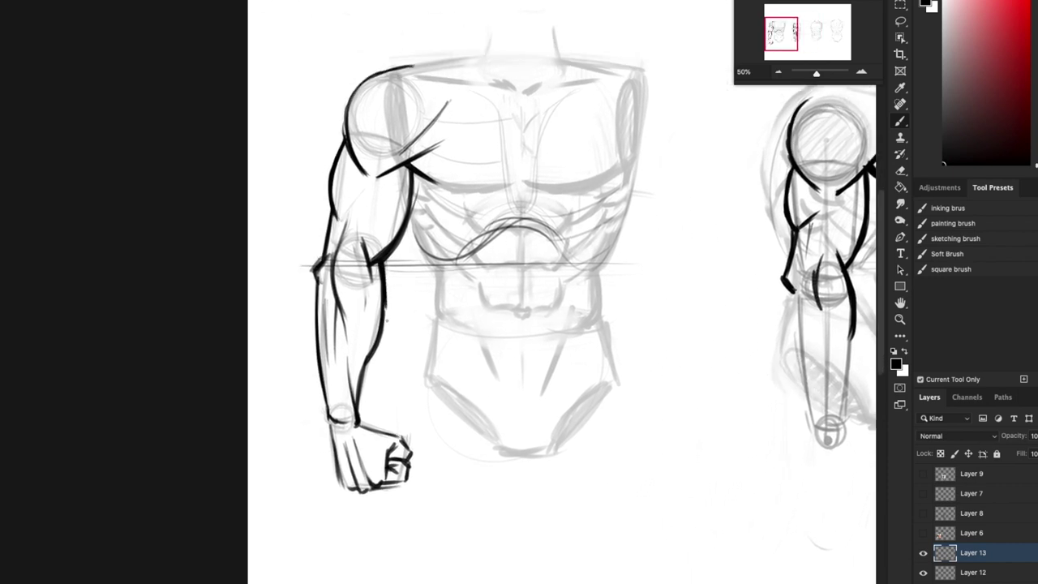
pyautogui.moveTo(427, 274); pyautogui.dragTo(396, 266)
pyautogui.moveTo(744, 382); pyautogui.dragTo(448, 449)
pyautogui.moveTo(558, 318); pyautogui.dragTo(534, 295)
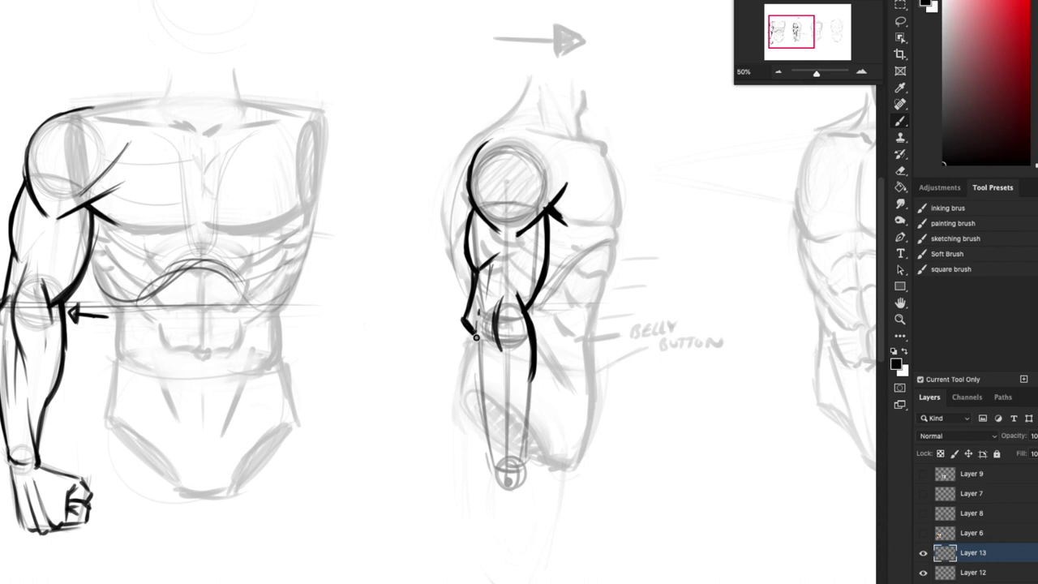
# Draw both side-view forearm contours tapering to the wrist, close the wrist end and add inner muscle lines
pyautogui.moveTo(475, 334)
pyautogui.mouseDown()
pyautogui.moveTo(480, 309)
pyautogui.moveTo(469, 400)
pyautogui.mouseUp()
pyautogui.moveTo(467, 365); pyautogui.dragTo(489, 449)
pyautogui.moveTo(473, 405)
pyautogui.mouseDown()
pyautogui.moveTo(489, 447)
pyautogui.moveTo(527, 464)
pyautogui.mouseUp()
pyautogui.moveTo(537, 367); pyautogui.dragTo(523, 448)
pyautogui.moveTo(491, 325); pyautogui.dragTo(510, 377)
pyautogui.moveTo(524, 420)
pyautogui.mouseDown()
pyautogui.moveTo(511, 493)
pyautogui.moveTo(501, 391)
pyautogui.mouseUp()
# Thicken the back contour of the side-view shoulder where it meets the upper arm
pyautogui.moveTo(533, 322); pyautogui.dragTo(516, 538)
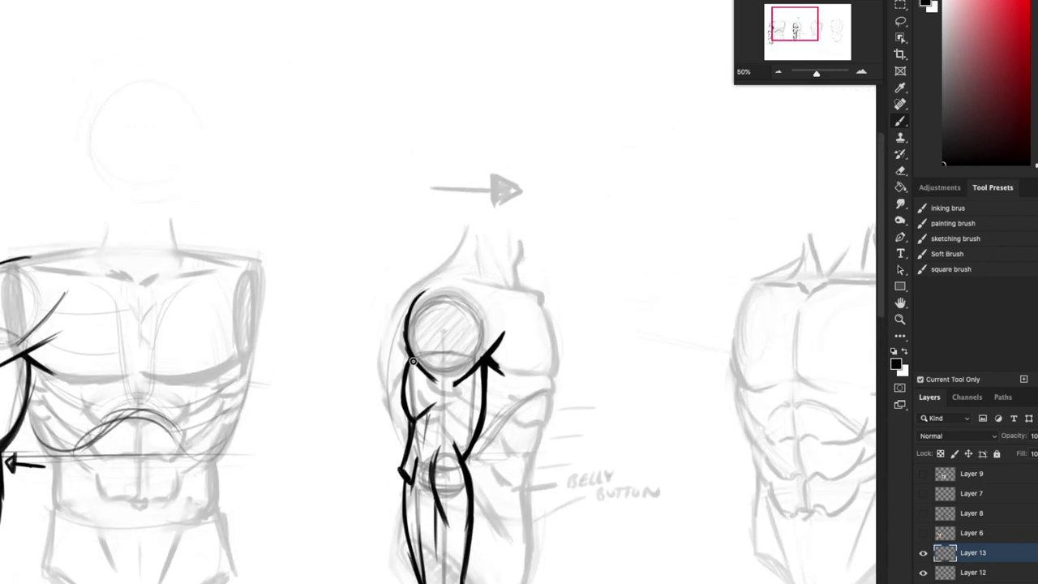
pyautogui.moveTo(414, 361); pyautogui.dragTo(406, 343)
pyautogui.moveTo(411, 319); pyautogui.dragTo(433, 282)
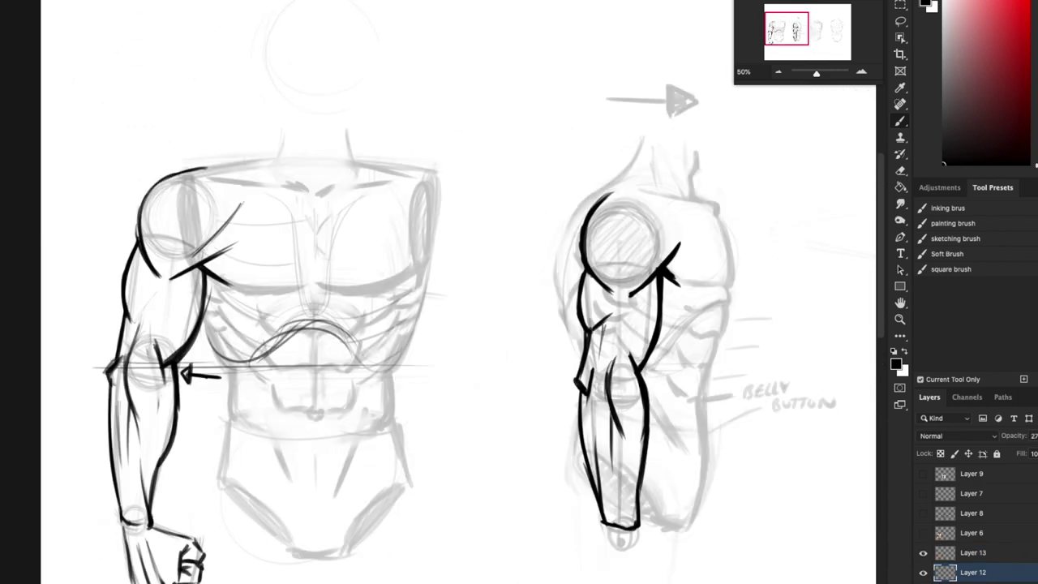
# Lightly circle the elbow point on the side-view arm and mark the matching point on the front-view arm with a smaller brush
pyautogui.moveTo(576, 361); pyautogui.dragTo(598, 363)
pyautogui.moveTo(358, 459); pyautogui.dragTo(520, 423)
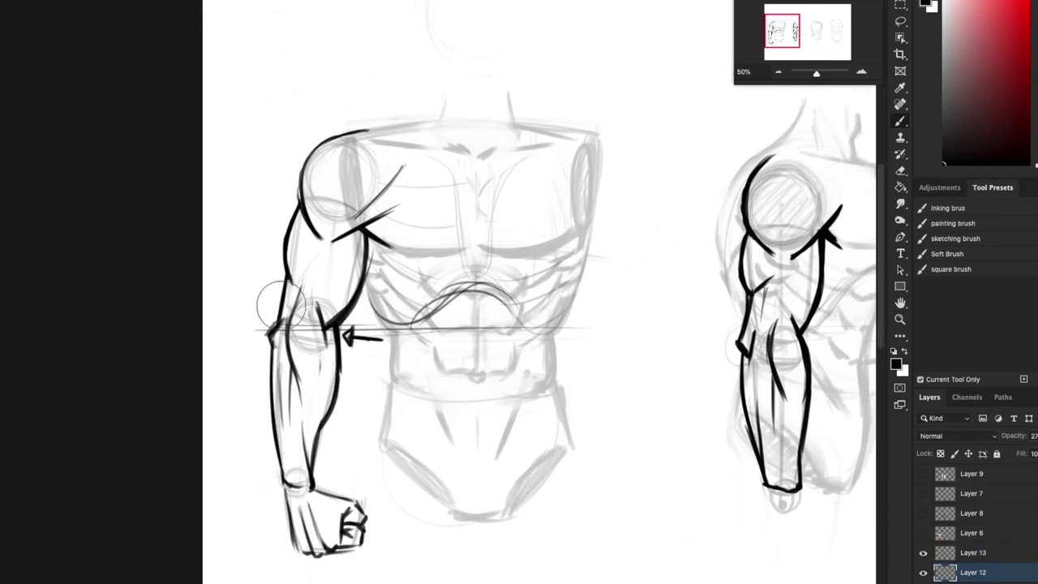
pyautogui.press('[')
pyautogui.press('[')
pyautogui.press('[')
pyautogui.press('[')
pyautogui.moveTo(279, 323)
pyautogui.mouseDown()
pyautogui.moveTo(286, 316)
pyautogui.moveTo(281, 326)
pyautogui.mouseUp()
pyautogui.click(965, 583)
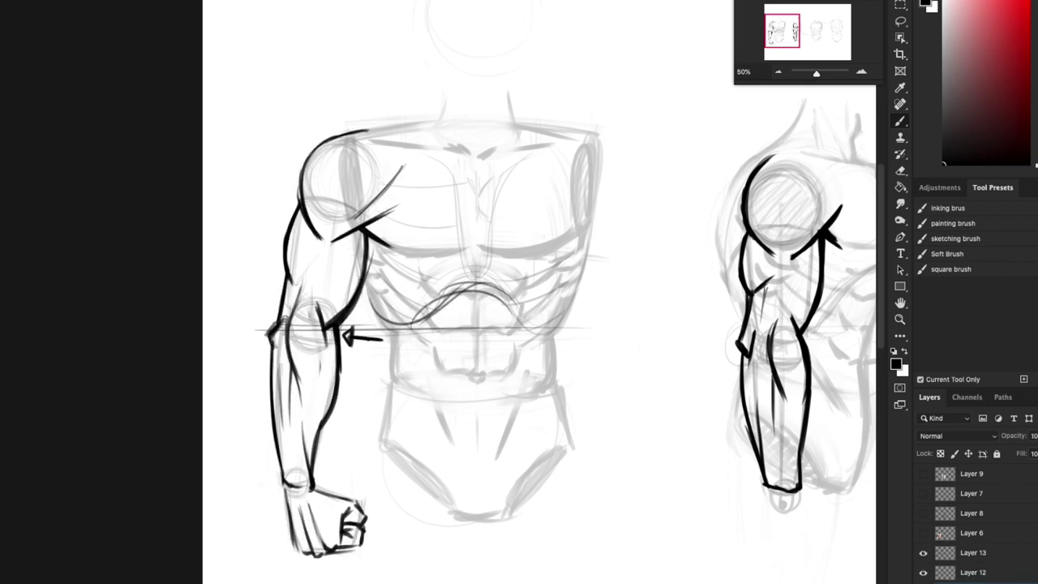
pyautogui.moveTo(286, 313); pyautogui.dragTo(268, 345)
# Check Layers 12 and 13 by toggling their visibility, then add a new layer above Layer 13 for the three-quarter view
pyautogui.hscroll(10, 596, 458)
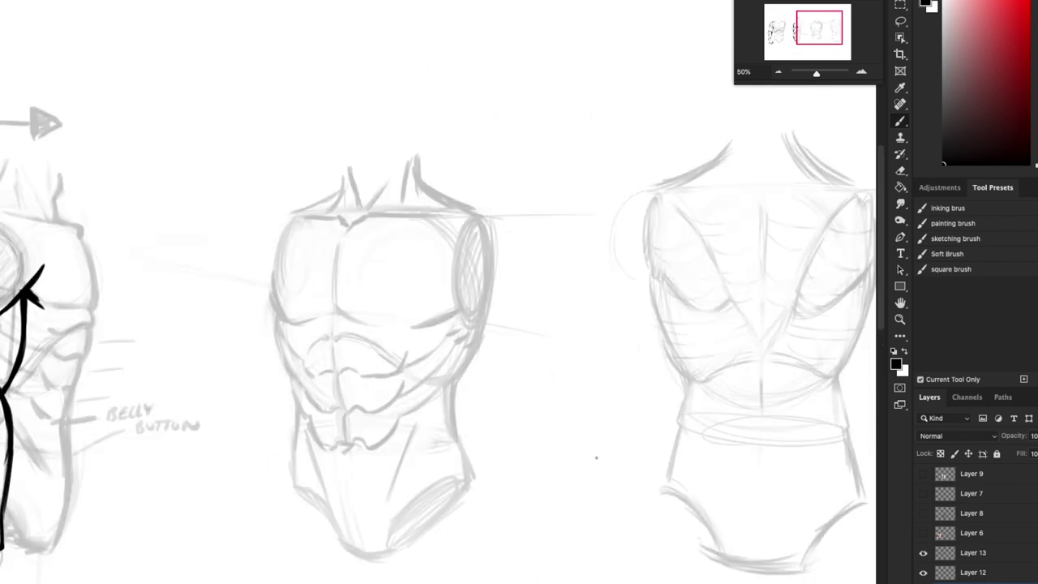
pyautogui.click(923, 574)
pyautogui.click(922, 574)
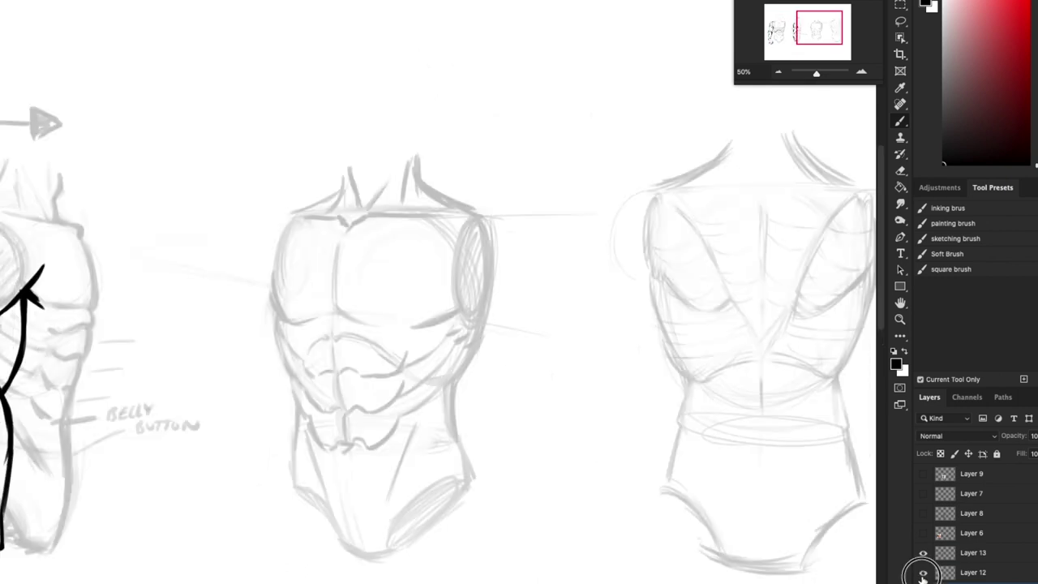
pyautogui.click(923, 552)
pyautogui.click(922, 552)
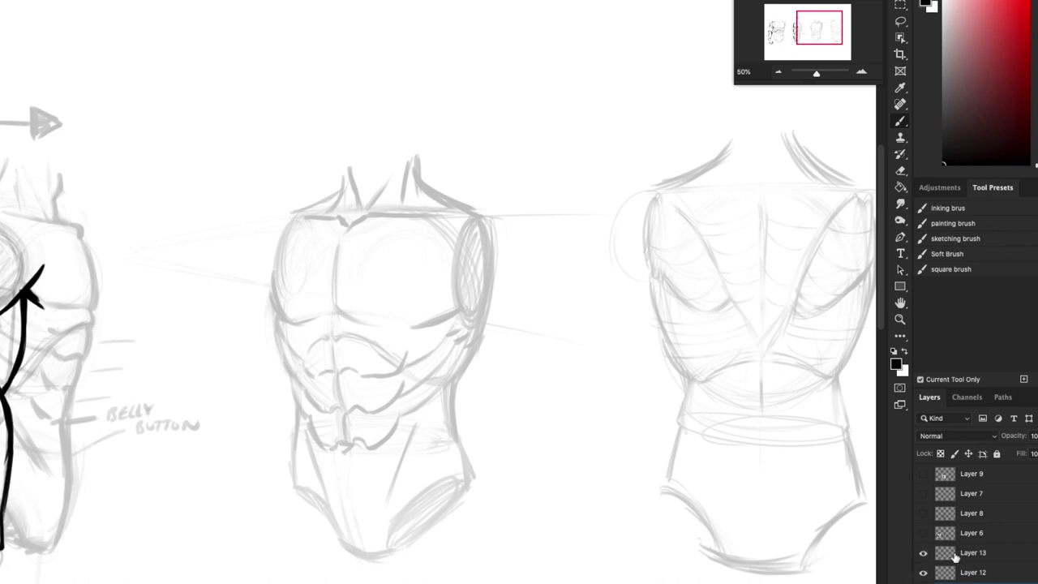
pyautogui.click(973, 556)
# Sketch the shoulder circle on the three-quarter torso and draw an upper-arm line angled outward from its centre
pyautogui.moveTo(528, 244)
pyautogui.mouseDown()
pyautogui.moveTo(493, 207)
pyautogui.moveTo(546, 248)
pyautogui.mouseUp()
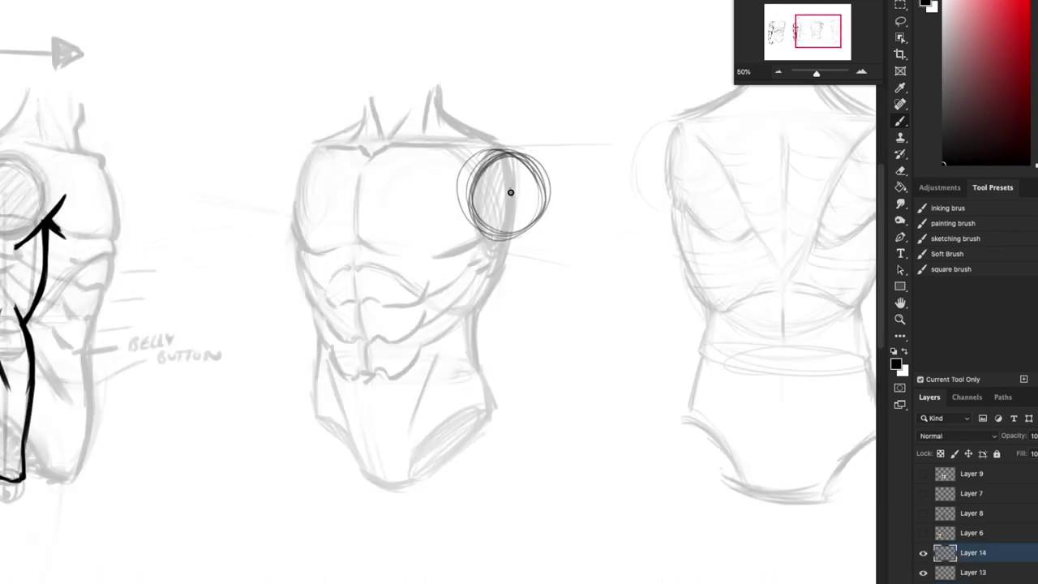
pyautogui.moveTo(510, 192); pyautogui.dragTo(528, 337)
pyautogui.moveTo(512, 192); pyautogui.dragTo(538, 327)
pyautogui.moveTo(577, 345); pyautogui.dragTo(576, 314)
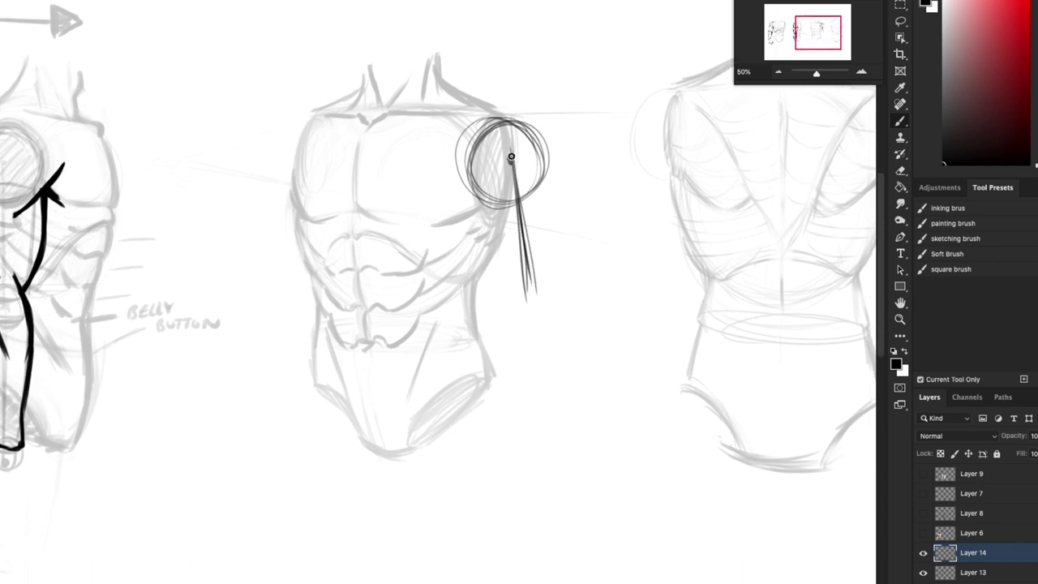
pyautogui.moveTo(511, 157); pyautogui.dragTo(535, 294)
pyautogui.moveTo(512, 159); pyautogui.dragTo(531, 297)
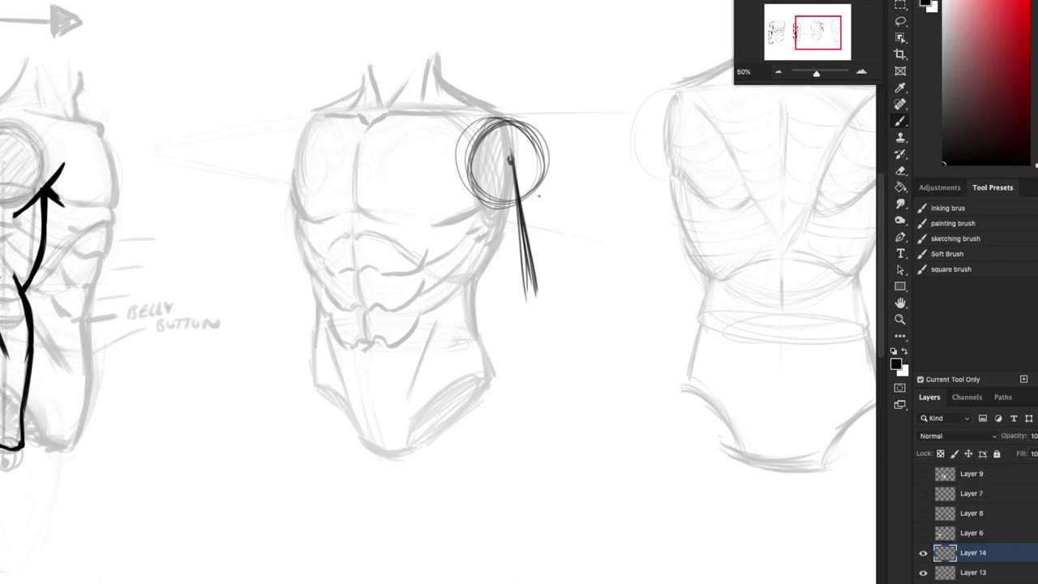
# Try an upper-arm line hanging nearly straight down from the three-quarter shoulder's centre, and undo it
pyautogui.moveTo(509, 160); pyautogui.dragTo(500, 298)
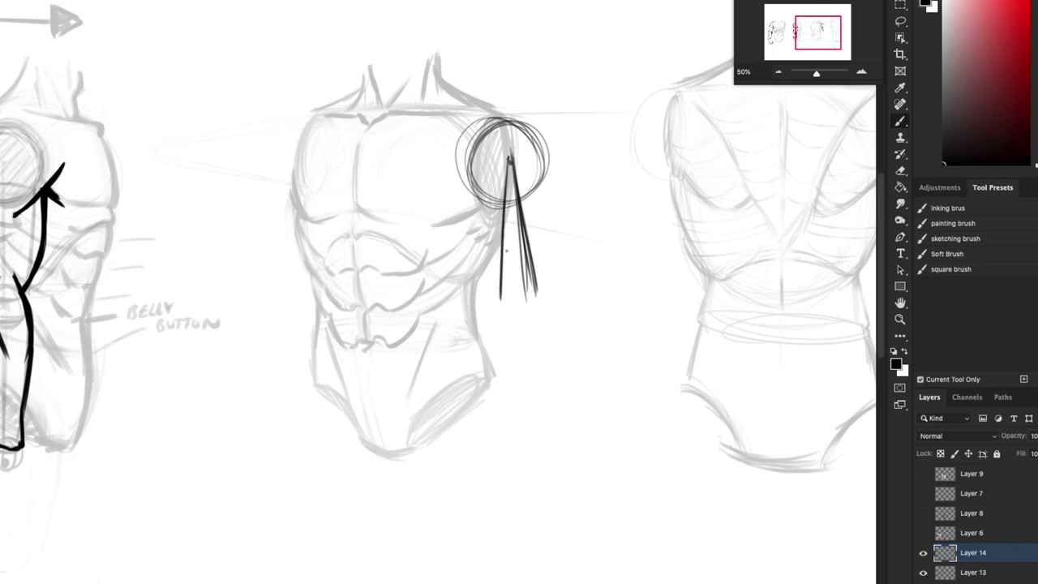
pyautogui.hotkey('ctrl', 'z')
pyautogui.hotkey('ctrl', 'z')
pyautogui.hotkey('ctrl', 'z')
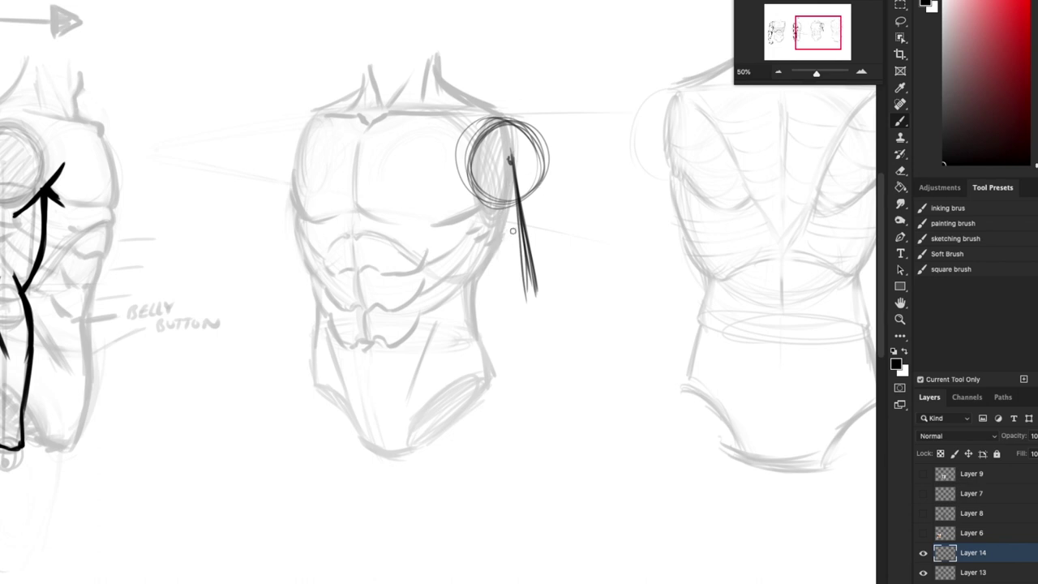
# Mark the elbow joint at the end of the three-quarter upper-arm line and draw the forearm line angled back inward
pyautogui.scroll(-3, 568, 284)
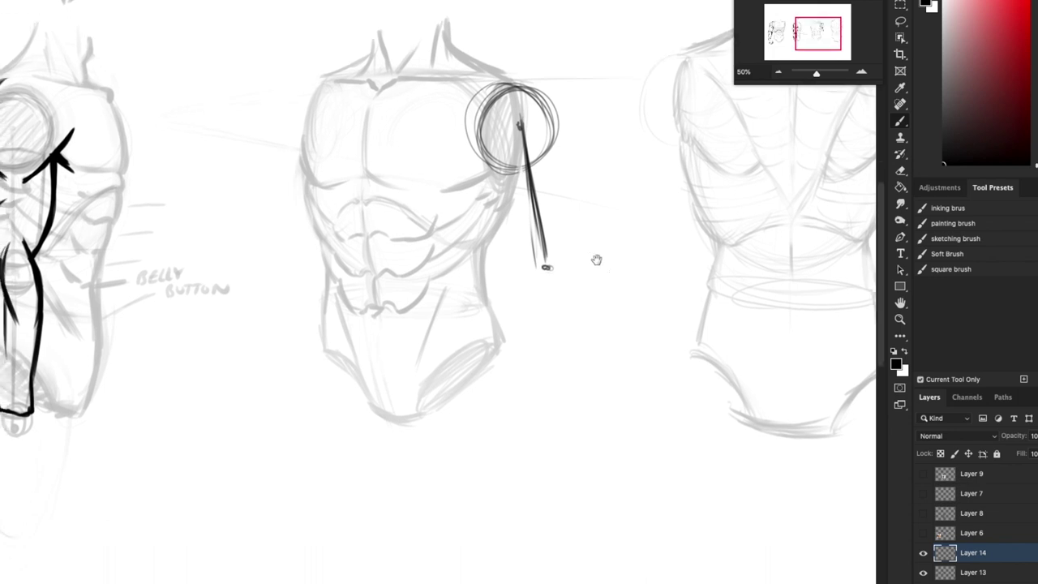
pyautogui.moveTo(553, 232); pyautogui.dragTo(522, 384)
pyautogui.moveTo(554, 243); pyautogui.dragTo(527, 362)
pyautogui.moveTo(525, 311)
pyautogui.mouseDown()
pyautogui.moveTo(621, 384)
pyautogui.moveTo(684, 373)
pyautogui.mouseUp()
pyautogui.moveTo(448, 386); pyautogui.dragTo(392, 432)
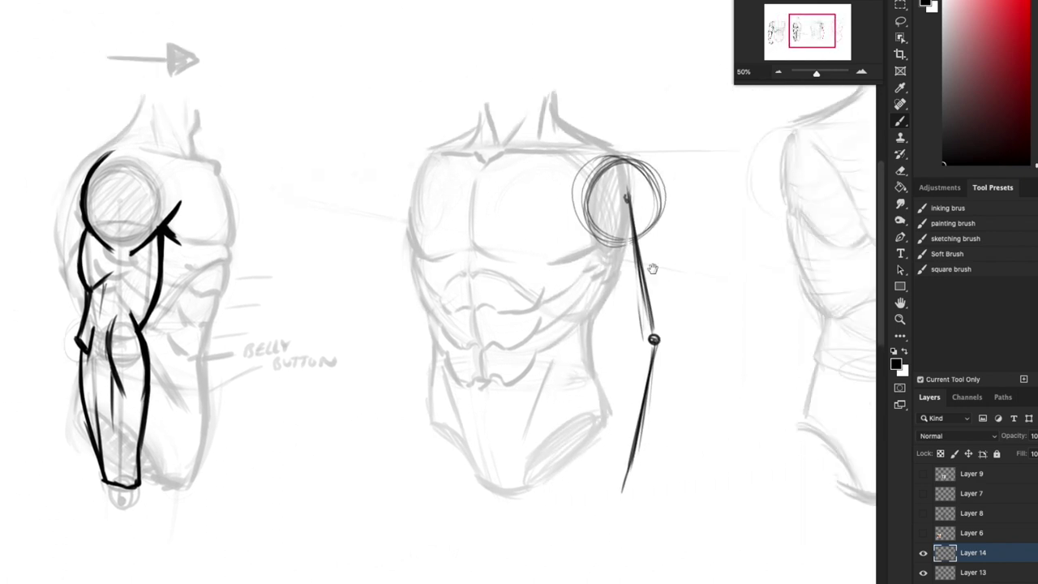
# Mark the wrist joint at the end of the three-quarter forearm line and sketch light width guides beside the upper arm and forearm
pyautogui.hscroll(5, 559, 316)
pyautogui.scroll(1, 558, 317)
pyautogui.moveTo(510, 271); pyautogui.dragTo(529, 361)
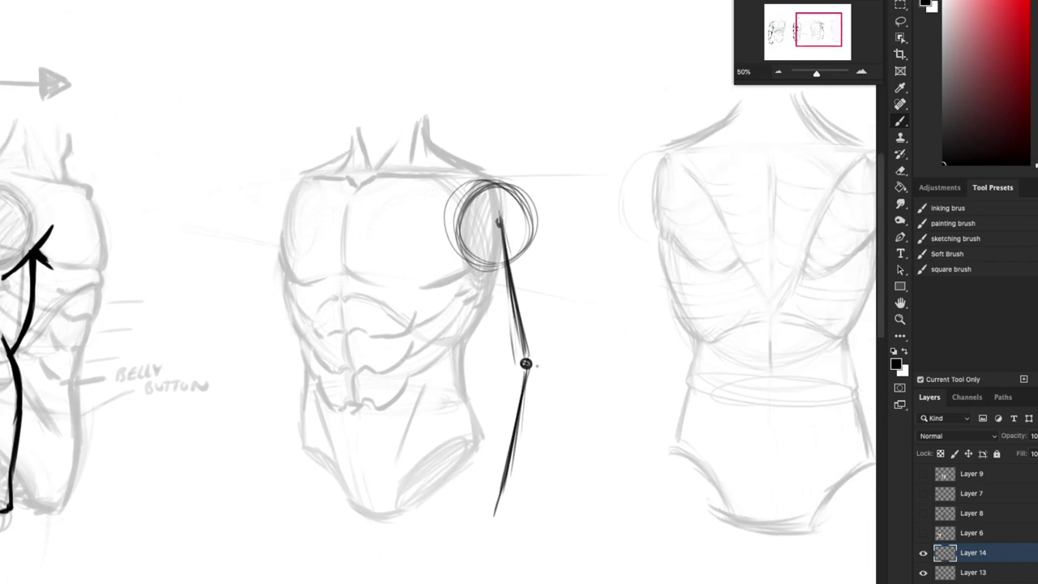
pyautogui.moveTo(500, 469); pyautogui.dragTo(538, 401)
pyautogui.moveTo(552, 358); pyautogui.dragTo(529, 442)
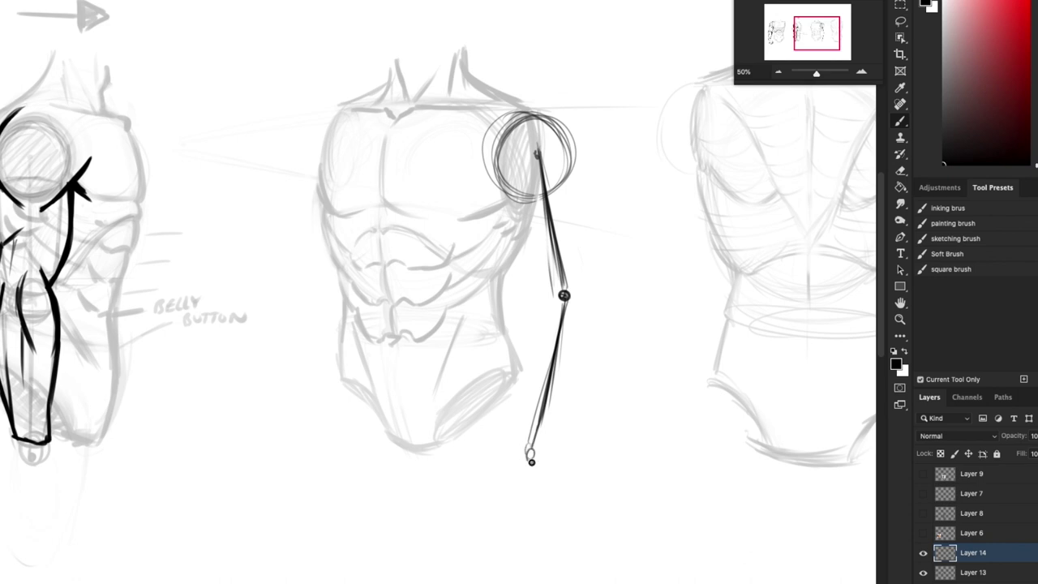
pyautogui.scroll(3, 530, 450)
pyautogui.hscroll(1, 531, 450)
pyautogui.moveTo(535, 507); pyautogui.dragTo(568, 392)
pyautogui.moveTo(540, 225); pyautogui.dragTo(556, 291)
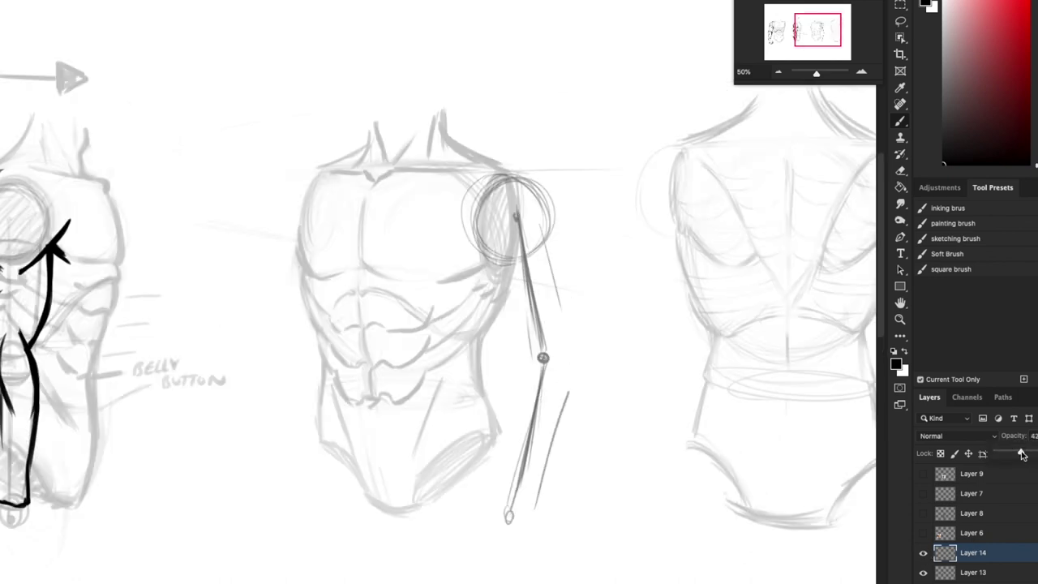
# Lower Layer 14's opacity to 27% and add a new layer above it
pyautogui.moveTo(1023, 442); pyautogui.dragTo(1014, 446)
pyautogui.moveTo(528, 583); pyautogui.dragTo(520, 554)
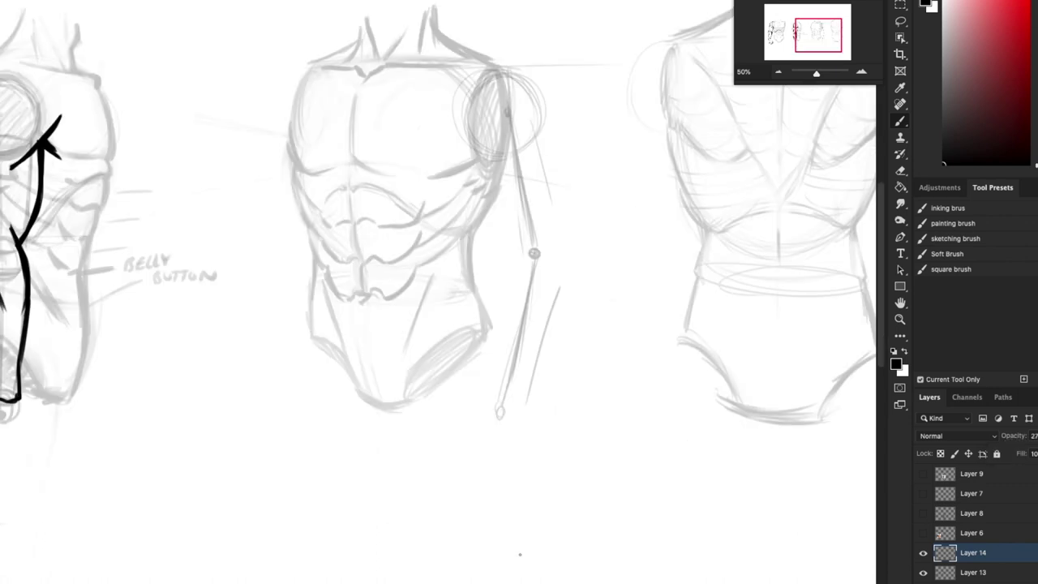
pyautogui.click(922, 553)
pyautogui.click(922, 552)
pyautogui.press('alt+shift+super+n')
# Sketch the three-quarter shoulder ball and the upper-arm cylinder tapering from it toward the elbow
pyautogui.moveTo(503, 154)
pyautogui.mouseDown()
pyautogui.moveTo(523, 233)
pyautogui.moveTo(483, 190)
pyautogui.mouseUp()
pyautogui.moveTo(547, 220)
pyautogui.mouseDown()
pyautogui.moveTo(477, 190)
pyautogui.moveTo(557, 211)
pyautogui.mouseUp()
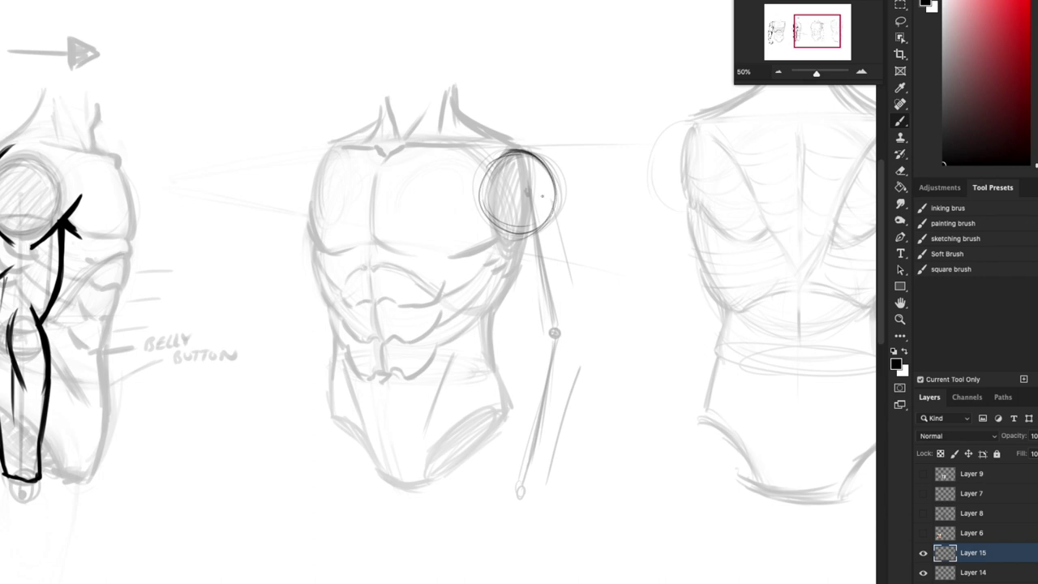
pyautogui.moveTo(496, 233); pyautogui.dragTo(564, 201)
pyautogui.moveTo(495, 232)
pyautogui.mouseDown()
pyautogui.moveTo(526, 217)
pyautogui.moveTo(525, 308)
pyautogui.moveTo(538, 328)
pyautogui.mouseUp()
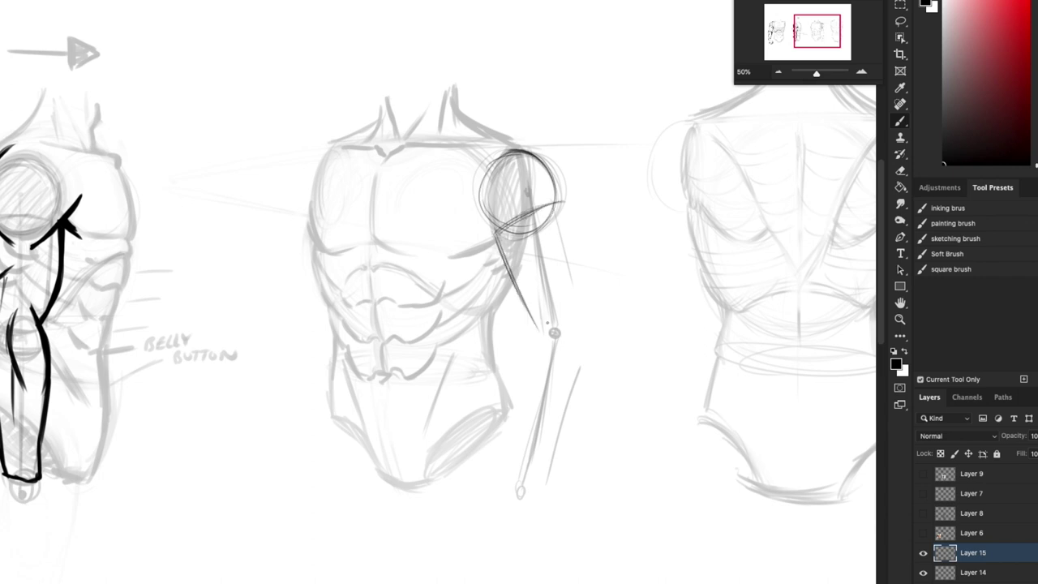
pyautogui.moveTo(559, 196)
pyautogui.mouseDown()
pyautogui.moveTo(586, 340)
pyautogui.moveTo(537, 338)
pyautogui.moveTo(536, 317)
pyautogui.moveTo(604, 251)
pyautogui.mouseUp()
# Sketch the tapered forearm cylinder below the three-quarter elbow, finishing with the wrist ball and a blocky hand
pyautogui.moveTo(606, 272)
pyautogui.mouseDown()
pyautogui.moveTo(661, 277)
pyautogui.moveTo(655, 269)
pyautogui.moveTo(587, 368)
pyautogui.moveTo(585, 397)
pyautogui.mouseUp()
pyautogui.moveTo(593, 295); pyautogui.dragTo(581, 406)
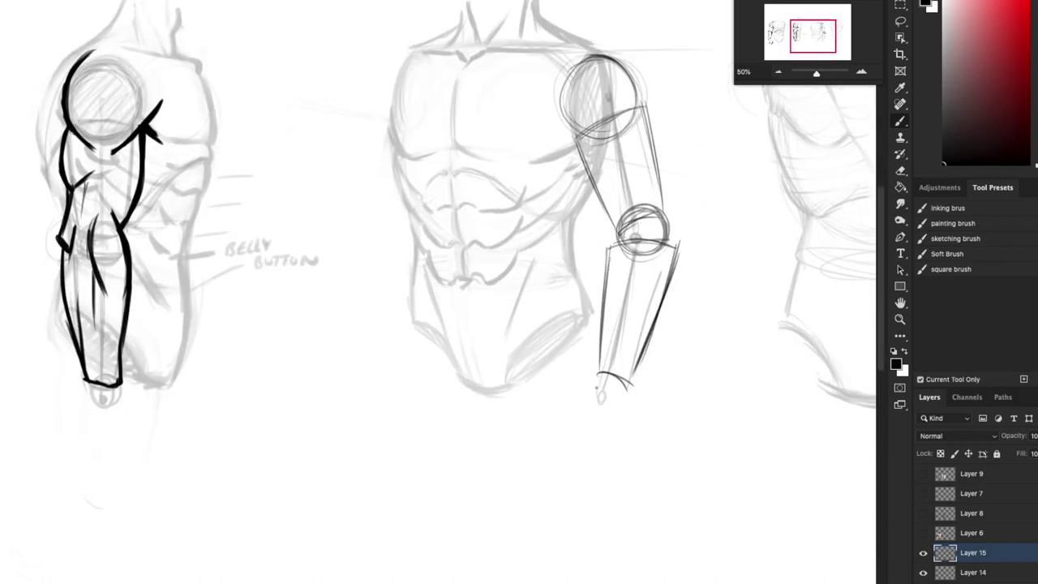
pyautogui.moveTo(605, 373)
pyautogui.mouseDown()
pyautogui.moveTo(614, 396)
pyautogui.moveTo(597, 390)
pyautogui.moveTo(605, 405)
pyautogui.mouseUp()
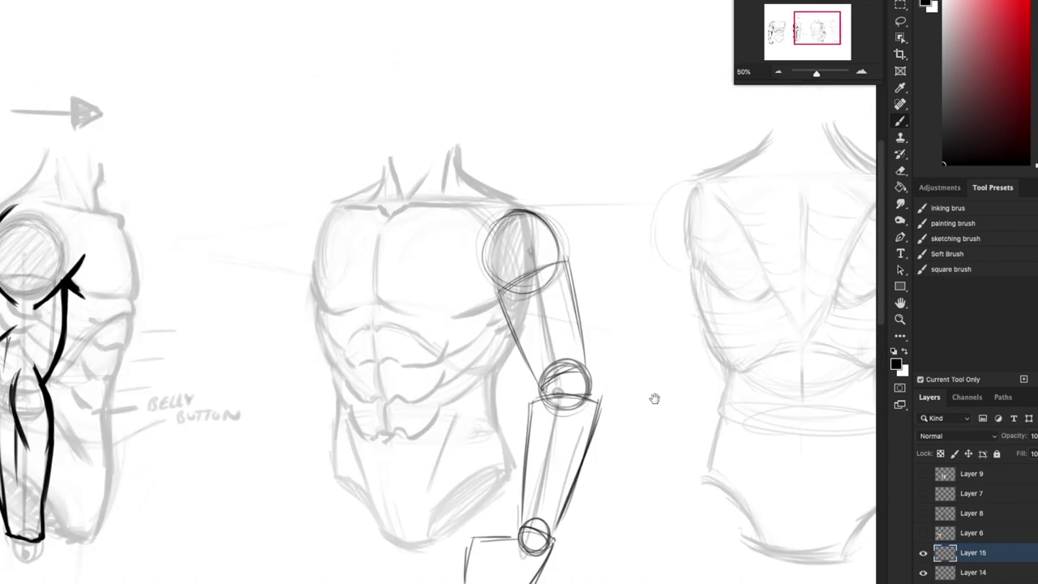
# On a new layer, ink bold contours for the three-quarter arm's deltoid, armpit crease, biceps and triceps
pyautogui.moveTo(655, 398); pyautogui.dragTo(651, 318)
pyautogui.scroll(3, 518, 294)
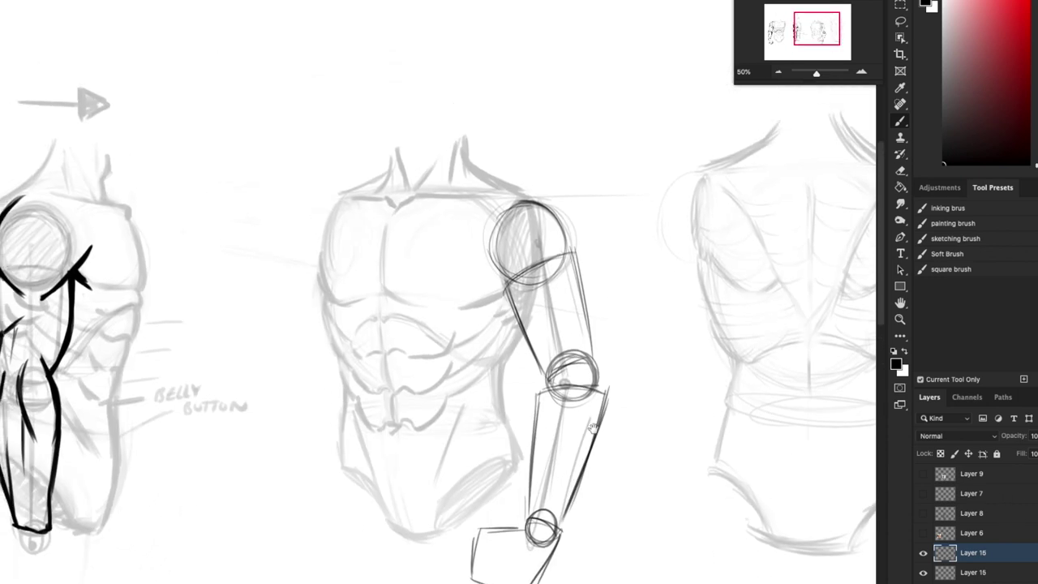
pyautogui.scroll(2, 518, 294)
pyautogui.hscroll(-1, 519, 295)
pyautogui.moveTo(539, 316)
pyautogui.mouseDown()
pyautogui.moveTo(487, 343)
pyautogui.moveTo(525, 334)
pyautogui.mouseUp()
pyautogui.scroll(1, 584, 316)
pyautogui.hscroll(1, 585, 316)
pyautogui.moveTo(511, 235)
pyautogui.mouseDown()
pyautogui.moveTo(563, 256)
pyautogui.moveTo(567, 339)
pyautogui.moveTo(475, 251)
pyautogui.moveTo(438, 297)
pyautogui.mouseUp()
pyautogui.moveTo(427, 242); pyautogui.dragTo(442, 310)
pyautogui.moveTo(429, 275); pyautogui.dragTo(463, 331)
pyautogui.moveTo(495, 213)
pyautogui.mouseDown()
pyautogui.moveTo(512, 240)
pyautogui.moveTo(511, 266)
pyautogui.mouseUp()
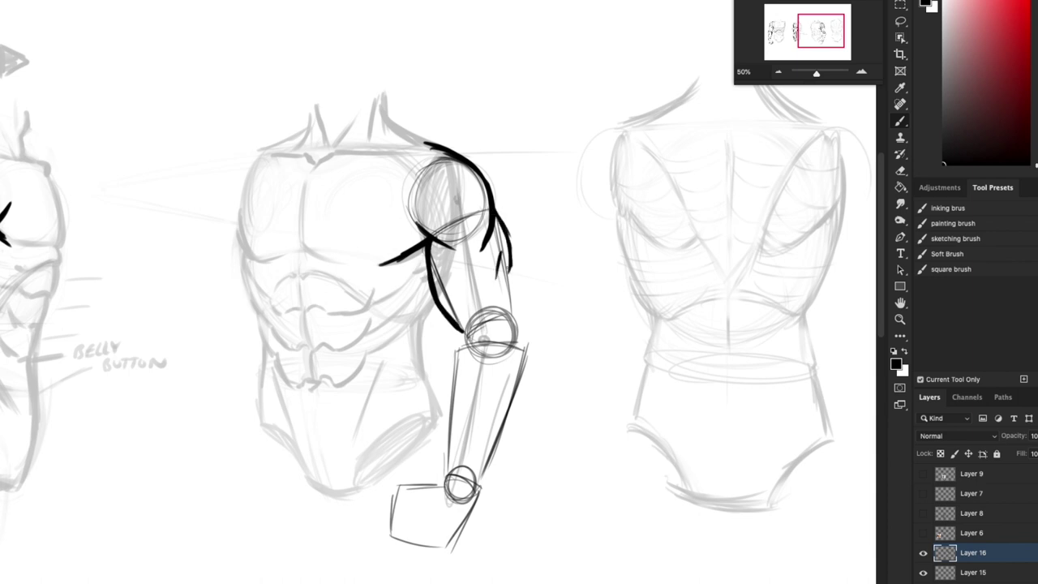
pyautogui.moveTo(553, 306); pyautogui.dragTo(544, 252)
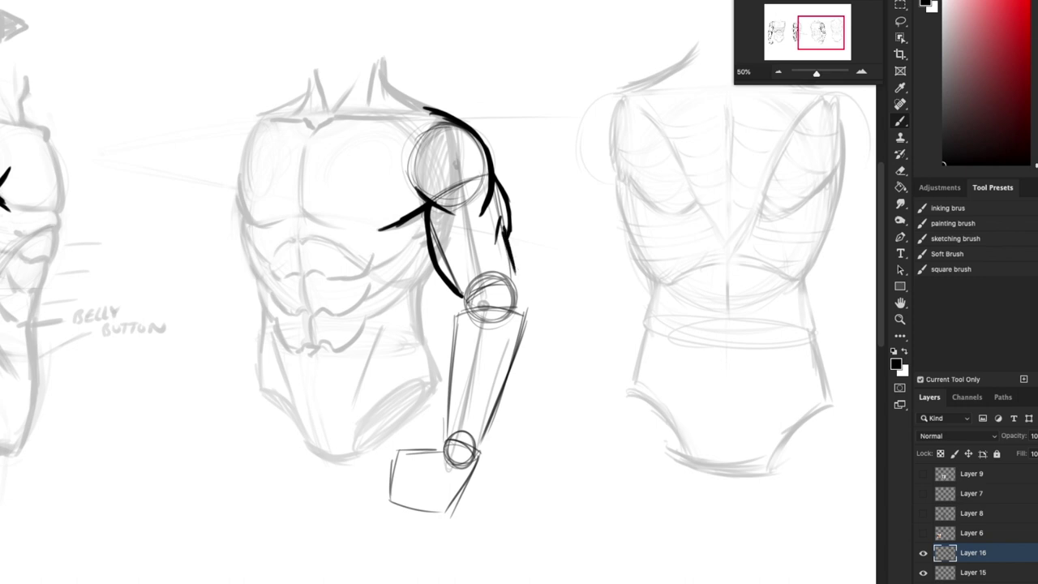
# Ink the three-quarter elbow crease and the forearm's inner and outer muscle contours down to the wrist
pyautogui.moveTo(448, 380)
pyautogui.mouseDown()
pyautogui.moveTo(456, 309)
pyautogui.moveTo(481, 265)
pyautogui.mouseUp()
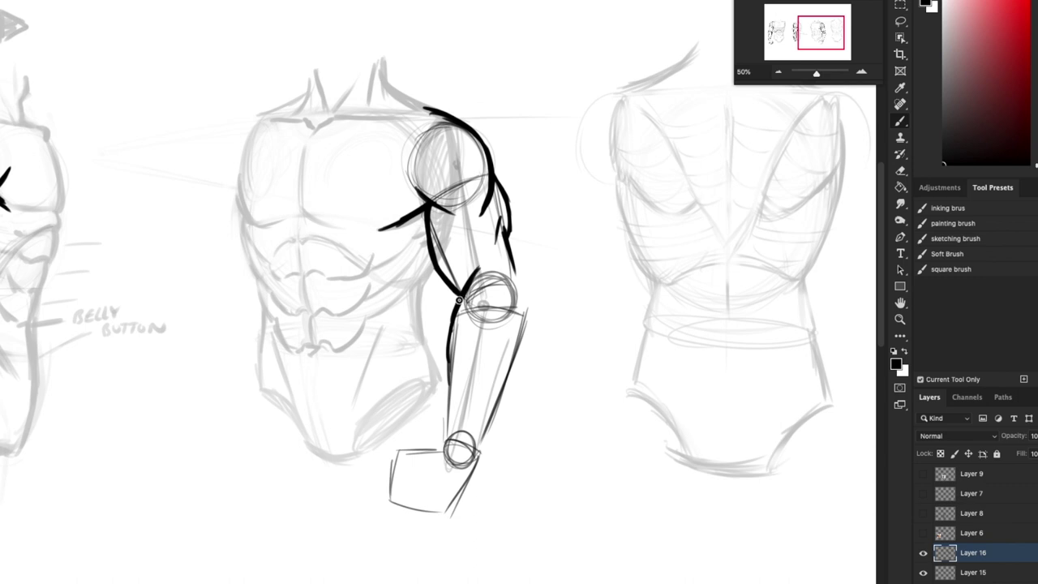
pyautogui.moveTo(461, 298); pyautogui.dragTo(447, 370)
pyautogui.moveTo(508, 253)
pyautogui.mouseDown()
pyautogui.moveTo(532, 297)
pyautogui.moveTo(581, 227)
pyautogui.mouseUp()
pyautogui.moveTo(507, 212); pyautogui.dragTo(520, 225)
pyautogui.moveTo(529, 234); pyautogui.dragTo(510, 300)
pyautogui.moveTo(476, 312); pyautogui.dragTo(471, 398)
pyautogui.moveTo(561, 253); pyautogui.dragTo(503, 411)
pyautogui.moveTo(649, 235); pyautogui.dragTo(675, 365)
pyautogui.moveTo(572, 345); pyautogui.dragTo(582, 354)
pyautogui.moveTo(676, 366)
pyautogui.mouseDown()
pyautogui.moveTo(690, 357)
pyautogui.moveTo(734, 380)
pyautogui.moveTo(767, 370)
pyautogui.moveTo(811, 377)
pyautogui.moveTo(656, 420)
pyautogui.moveTo(582, 466)
pyautogui.mouseUp()
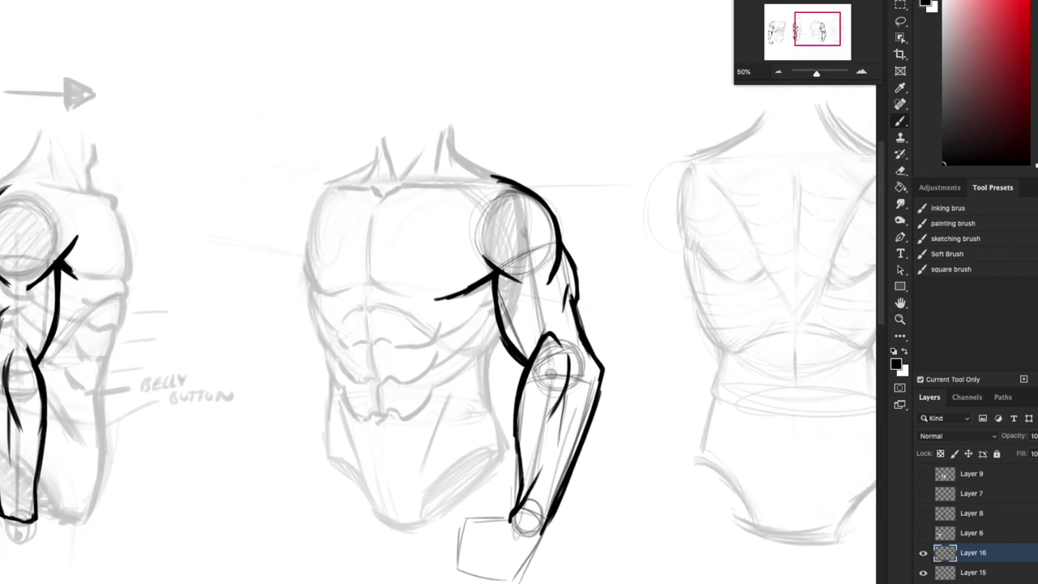
# On a new layer, sketch the back torso's shoulder circle and a nearly straight arm line with shoulder and elbow joints marked
pyautogui.moveTo(646, 381)
pyautogui.mouseDown()
pyautogui.moveTo(514, 394)
pyautogui.moveTo(614, 409)
pyautogui.moveTo(829, 401)
pyautogui.mouseUp()
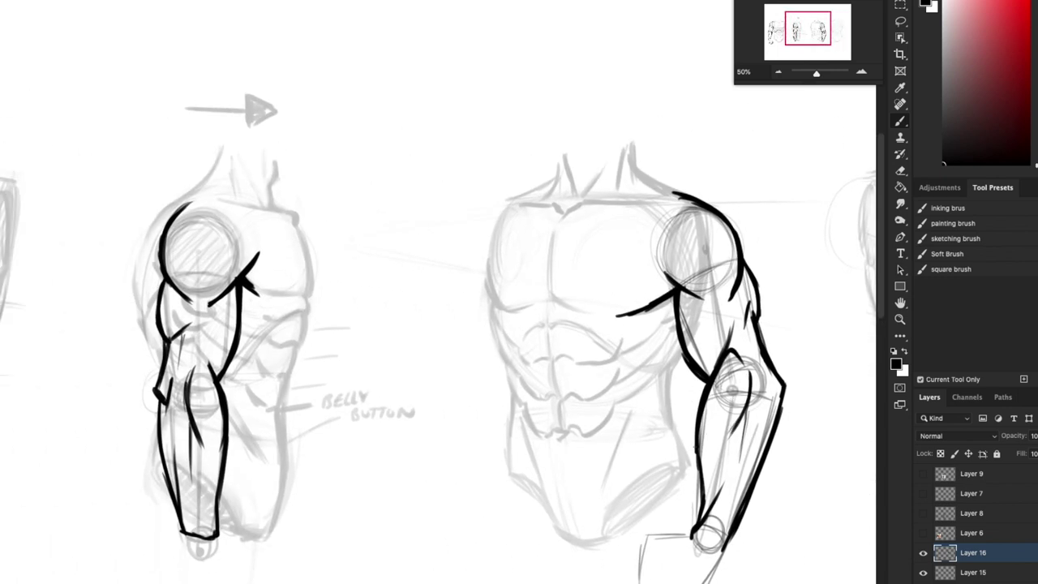
pyautogui.moveTo(739, 422); pyautogui.dragTo(414, 476)
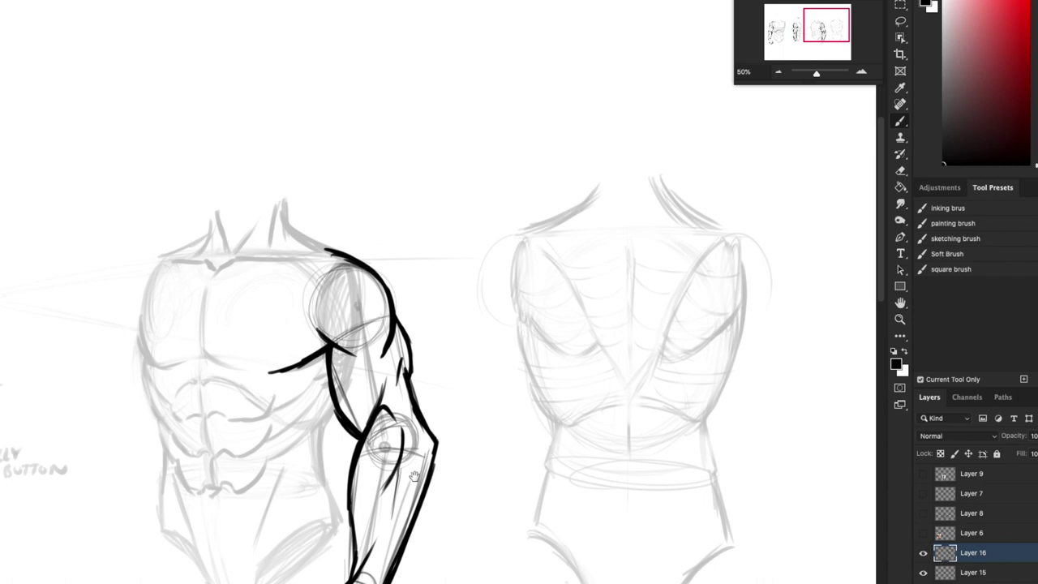
pyautogui.moveTo(538, 458); pyautogui.dragTo(470, 447)
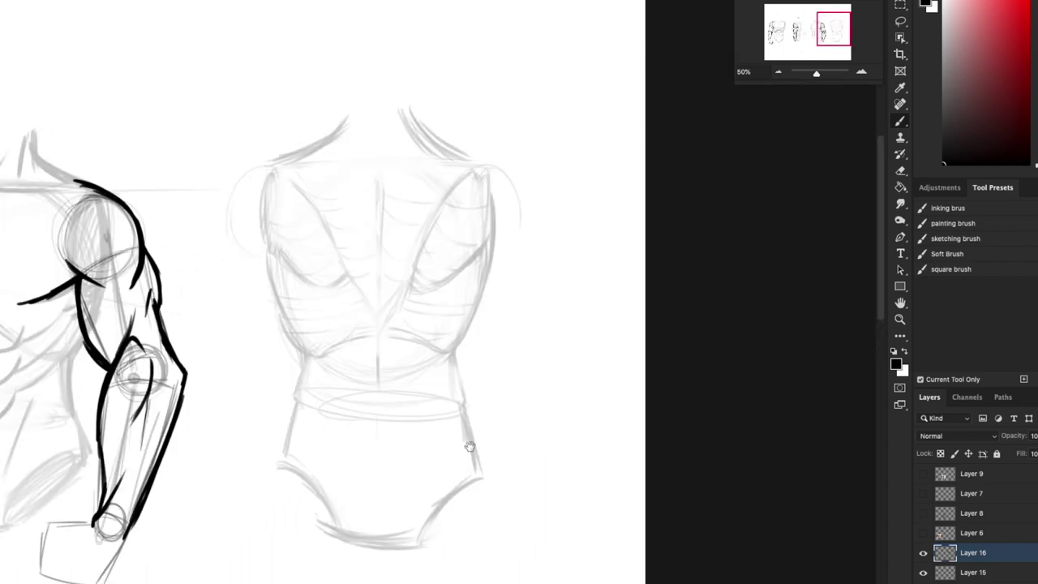
pyautogui.moveTo(333, 435); pyautogui.dragTo(354, 426)
pyautogui.press('super+alt+shift+n')
pyautogui.moveTo(498, 172)
pyautogui.mouseDown()
pyautogui.moveTo(537, 213)
pyautogui.moveTo(496, 203)
pyautogui.mouseUp()
pyautogui.moveTo(528, 198); pyautogui.dragTo(524, 143)
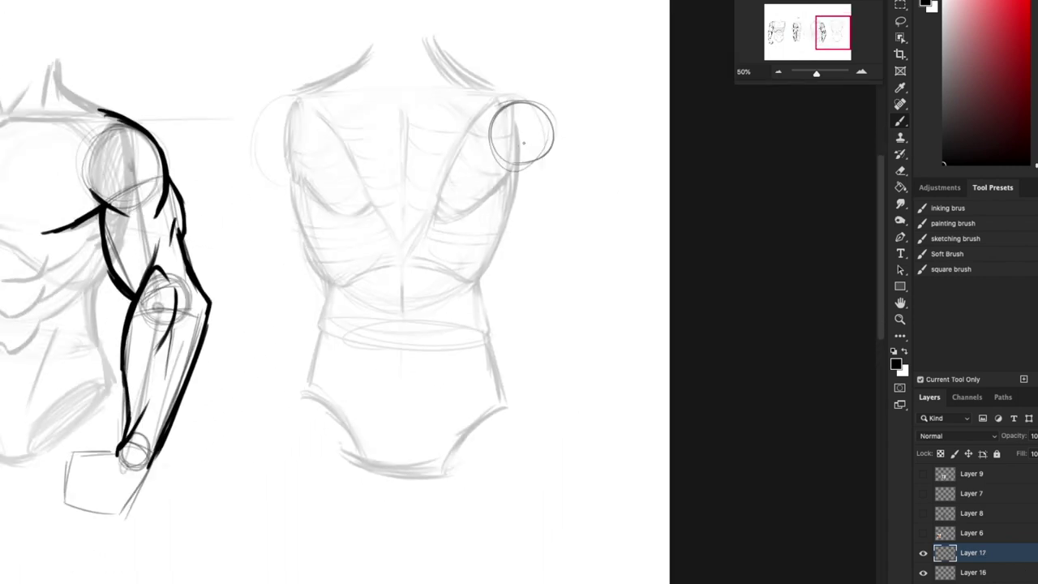
pyautogui.keyDown('shift'); pyautogui.click(534, 274); pyautogui.keyUp('shift')
pyautogui.moveTo(534, 279); pyautogui.dragTo(542, 437)
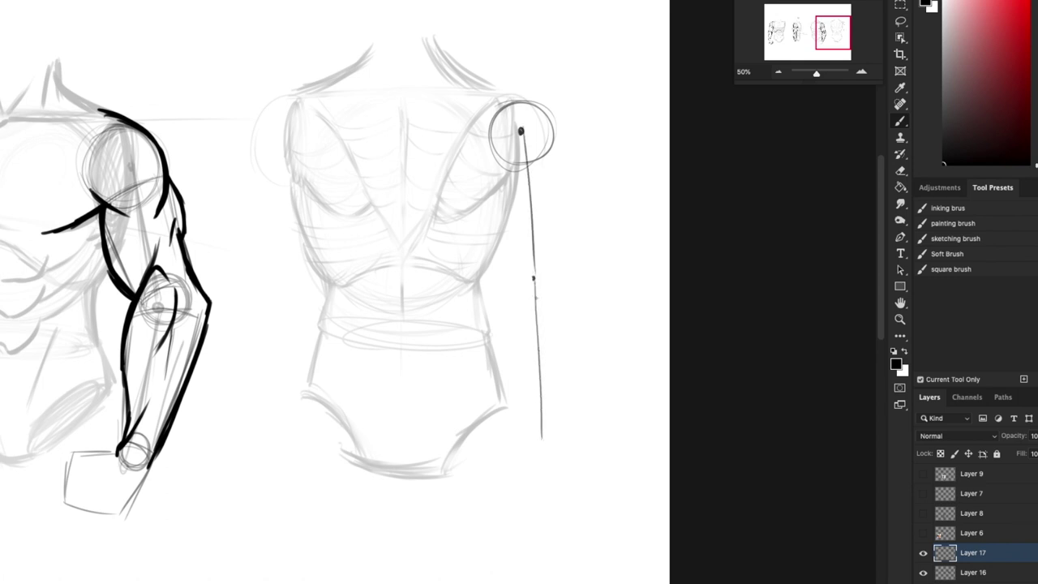
# Build tapered upper-arm and forearm cylinders around the back-view arm line, with balls at the elbow and wrist
pyautogui.moveTo(490, 158)
pyautogui.mouseDown()
pyautogui.moveTo(552, 148)
pyautogui.moveTo(514, 271)
pyautogui.mouseUp()
pyautogui.moveTo(561, 147); pyautogui.dragTo(560, 262)
pyautogui.moveTo(535, 261); pyautogui.dragTo(538, 261)
pyautogui.moveTo(514, 273); pyautogui.dragTo(555, 270)
pyautogui.moveTo(542, 429); pyautogui.dragTo(540, 431)
pyautogui.moveTo(497, 216)
pyautogui.mouseDown()
pyautogui.moveTo(514, 274)
pyautogui.moveTo(570, 292)
pyautogui.mouseUp()
pyautogui.moveTo(510, 305); pyautogui.dragTo(528, 431)
pyautogui.moveTo(569, 297); pyautogui.dragTo(557, 433)
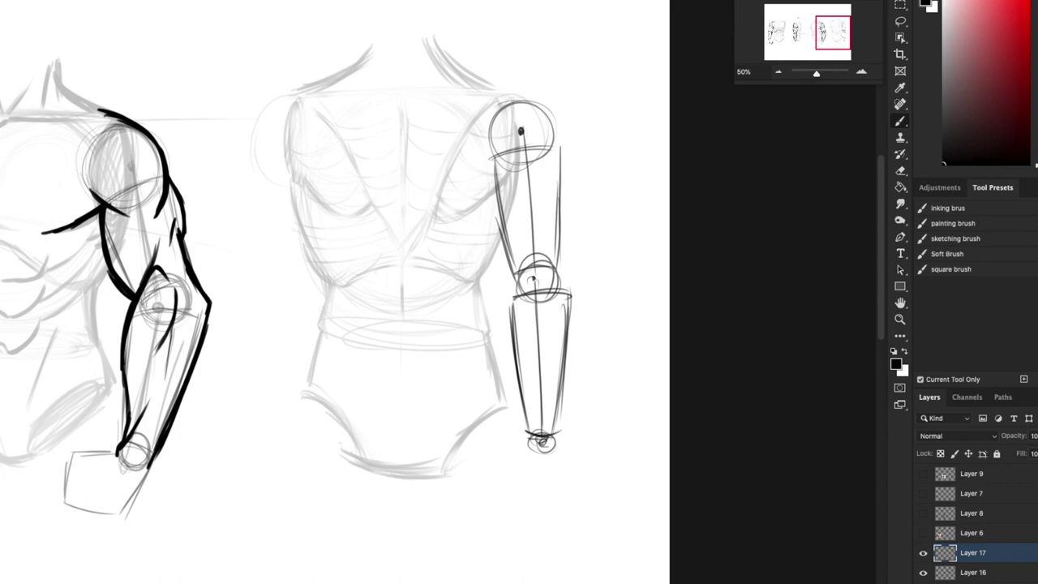
# Lower Layer 17's opacity to 52% and add a new layer above it
pyautogui.click(1037, 436)
pyautogui.moveTo(1037, 453); pyautogui.dragTo(1029, 452)
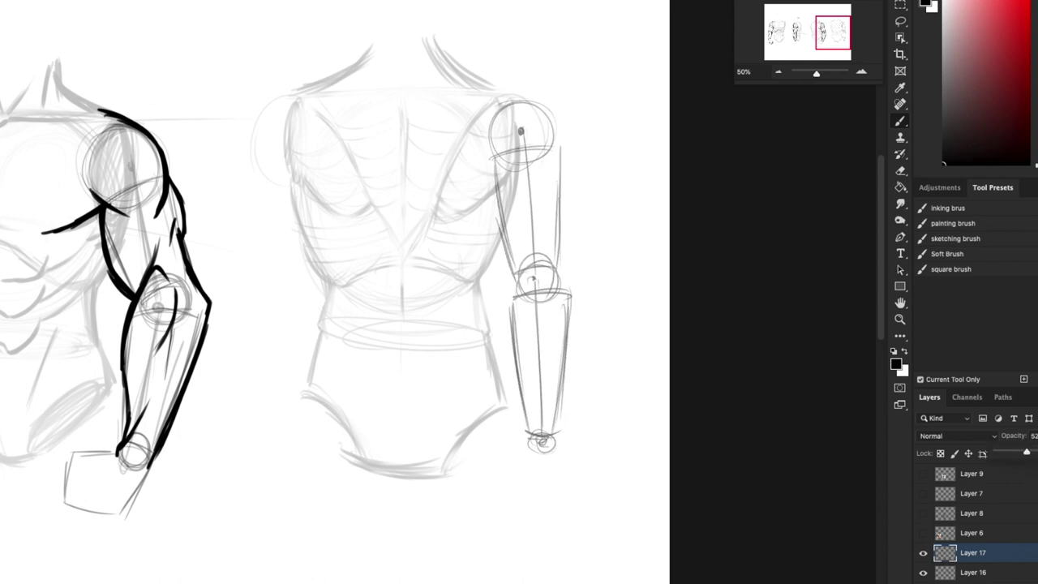
pyautogui.hotkey('ctrl', 'shift', 'alt', 'n')
# Ink the back-view deltoid, armpit crease and triceps contours over the shoulder ball and upper-arm cylinder
pyautogui.moveTo(497, 86)
pyautogui.mouseDown()
pyautogui.moveTo(550, 108)
pyautogui.moveTo(542, 95)
pyautogui.moveTo(565, 139)
pyautogui.mouseUp()
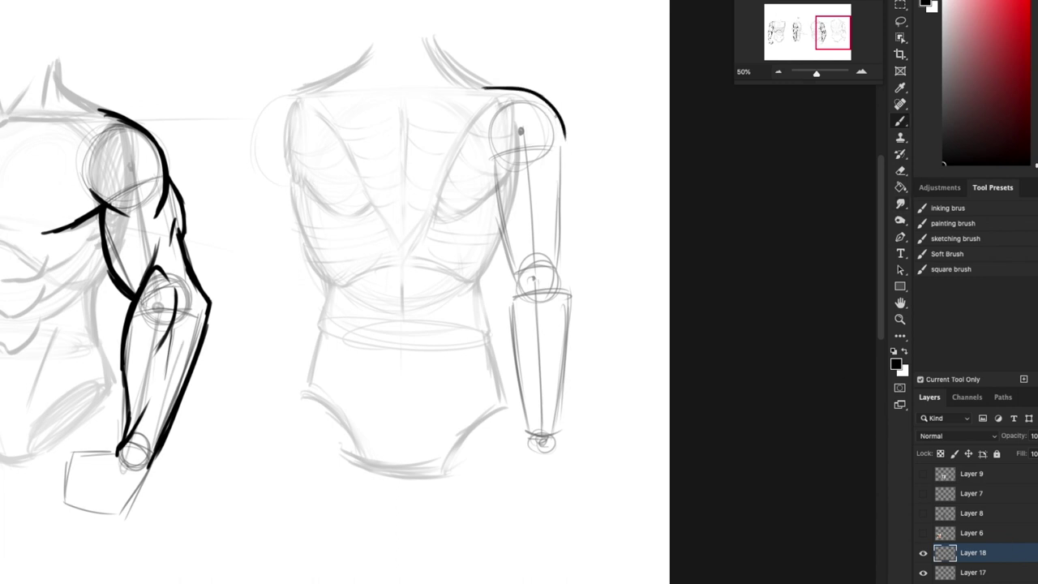
pyautogui.moveTo(476, 203); pyautogui.dragTo(513, 167)
pyautogui.moveTo(566, 135); pyautogui.dragTo(555, 180)
pyautogui.moveTo(495, 191); pyautogui.dragTo(501, 234)
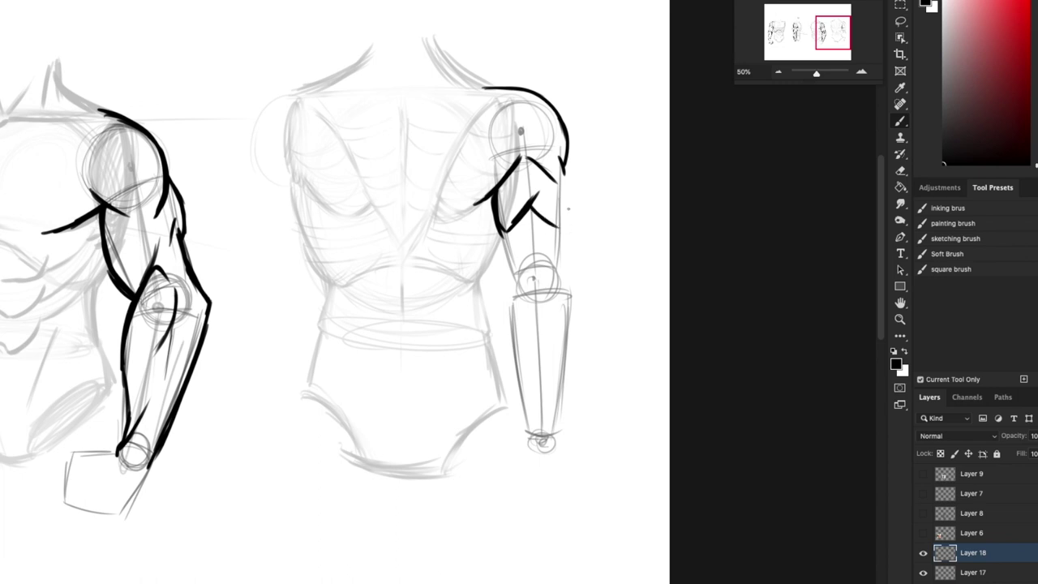
pyautogui.moveTo(567, 236); pyautogui.dragTo(561, 180)
pyautogui.moveTo(569, 129); pyautogui.dragTo(564, 188)
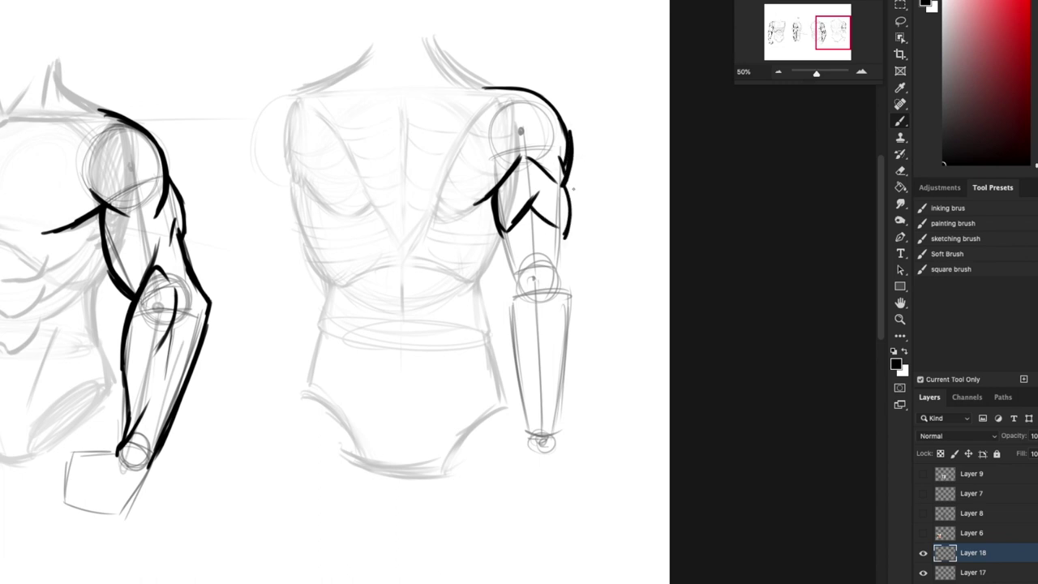
# Try a fuller outer triceps contour on the back-view arm, and undo the last strokes
pyautogui.moveTo(568, 232); pyautogui.dragTo(575, 196)
pyautogui.press('super+z')
pyautogui.press('super+z')
pyautogui.press('super+z')
# Ink the pointed elbow bone on the back-view arm and the inner and outer arm edges running down beside it
pyautogui.moveTo(507, 233); pyautogui.dragTo(504, 232)
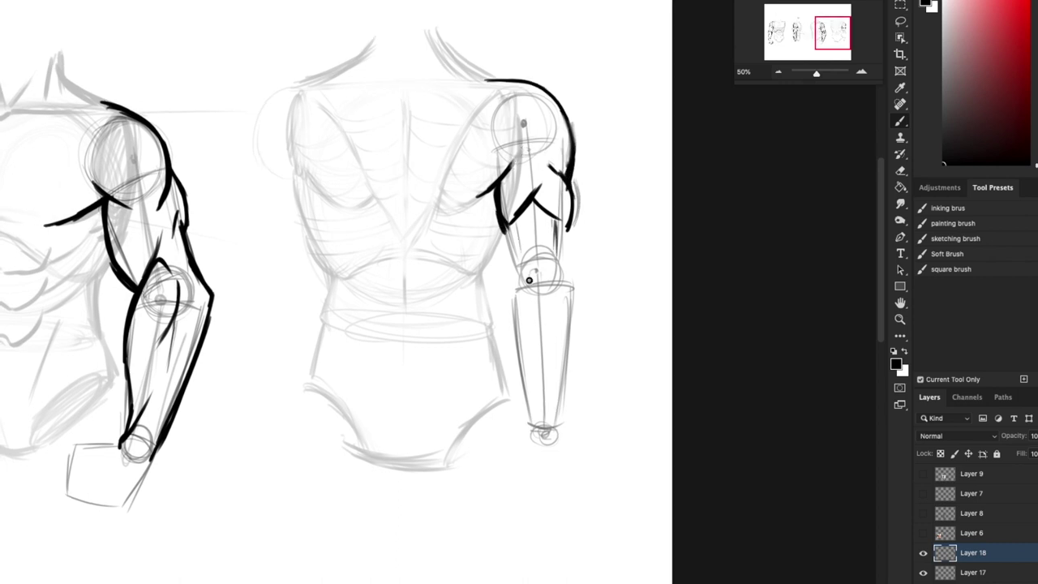
pyautogui.moveTo(528, 280)
pyautogui.mouseDown()
pyautogui.moveTo(541, 295)
pyautogui.moveTo(556, 281)
pyautogui.mouseUp()
pyautogui.moveTo(530, 243); pyautogui.dragTo(533, 278)
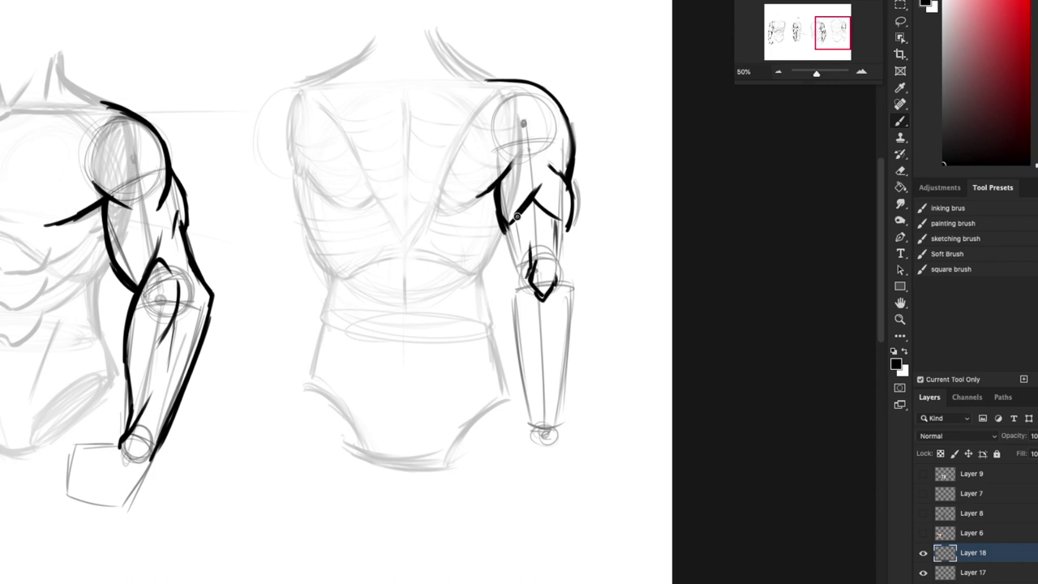
pyautogui.moveTo(505, 232); pyautogui.dragTo(511, 275)
pyautogui.moveTo(571, 228)
pyautogui.mouseDown()
pyautogui.moveTo(562, 267)
pyautogui.moveTo(573, 299)
pyautogui.mouseUp()
pyautogui.moveTo(519, 244); pyautogui.dragTo(513, 299)
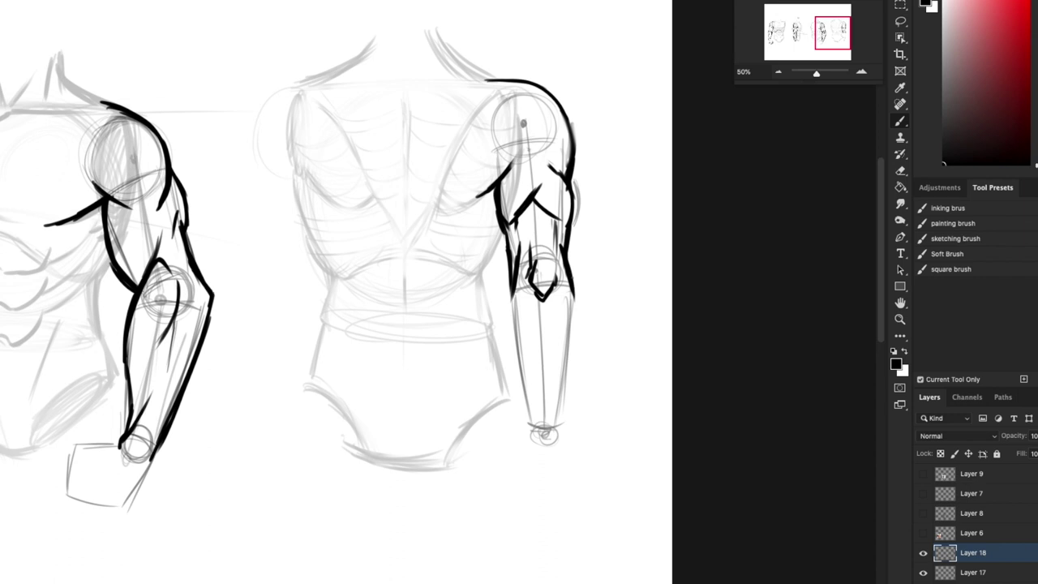
# Ink the back-view forearm's outer bulge and both side contours, tapering them from the elbow toward the wrist
pyautogui.moveTo(565, 250); pyautogui.dragTo(580, 304)
pyautogui.moveTo(567, 253); pyautogui.dragTo(574, 327)
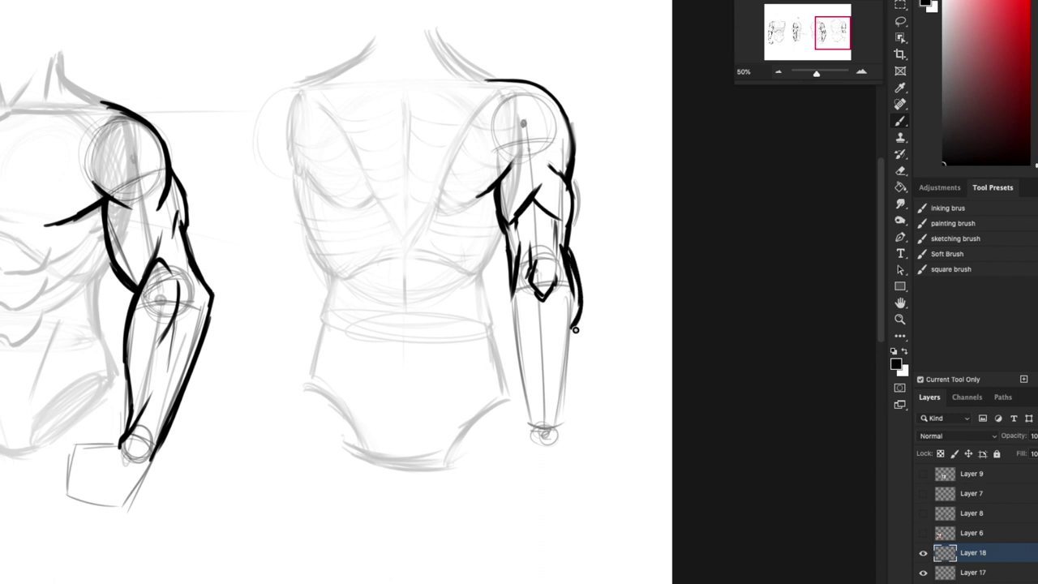
pyautogui.moveTo(491, 407); pyautogui.dragTo(689, 405)
pyautogui.hscroll(12, 510, 433)
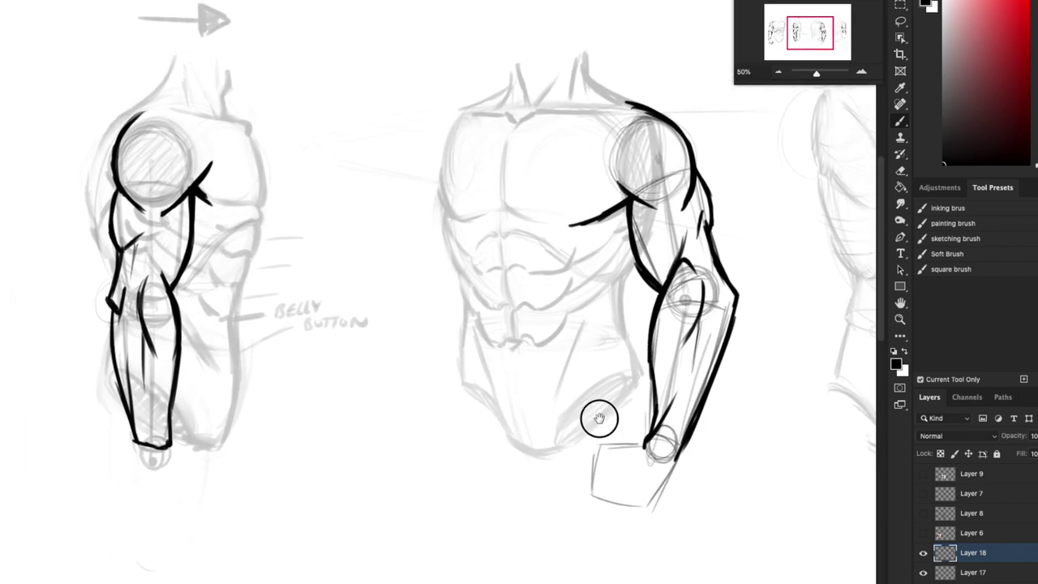
pyautogui.moveTo(601, 364)
pyautogui.mouseDown()
pyautogui.moveTo(601, 428)
pyautogui.moveTo(635, 359)
pyautogui.mouseUp()
pyautogui.moveTo(567, 282); pyautogui.dragTo(571, 353)
pyautogui.moveTo(567, 293); pyautogui.dragTo(572, 360)
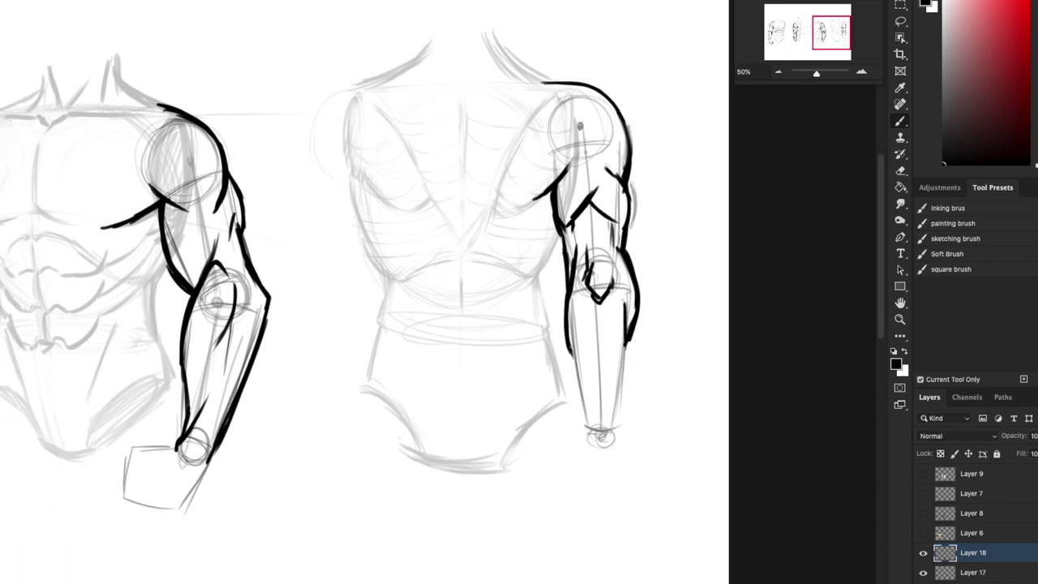
pyautogui.moveTo(569, 318); pyautogui.dragTo(575, 367)
pyautogui.moveTo(626, 337); pyautogui.dragTo(616, 405)
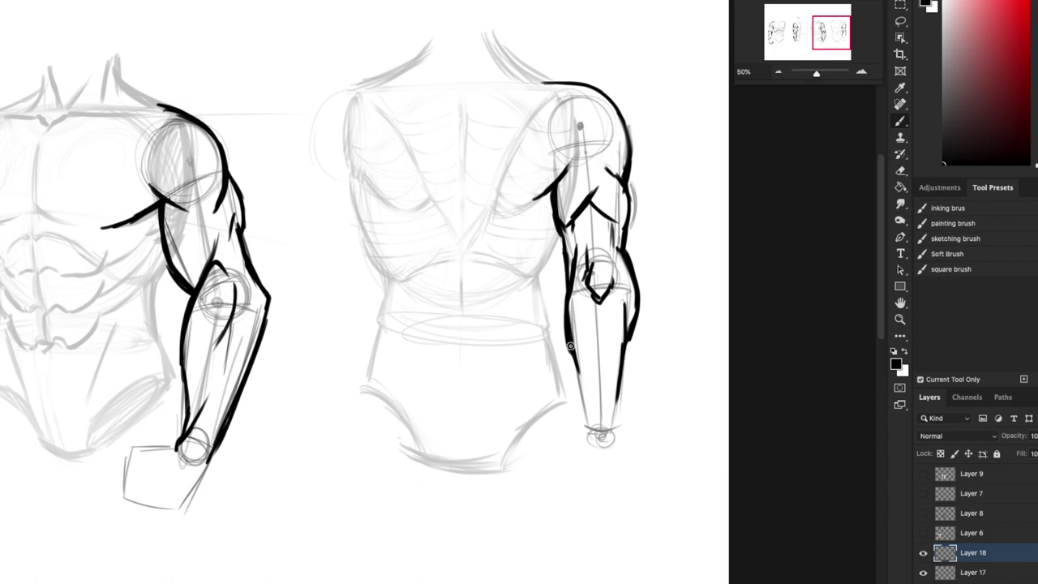
pyautogui.moveTo(570, 346); pyautogui.dragTo(585, 427)
pyautogui.scroll(-3, 616, 417)
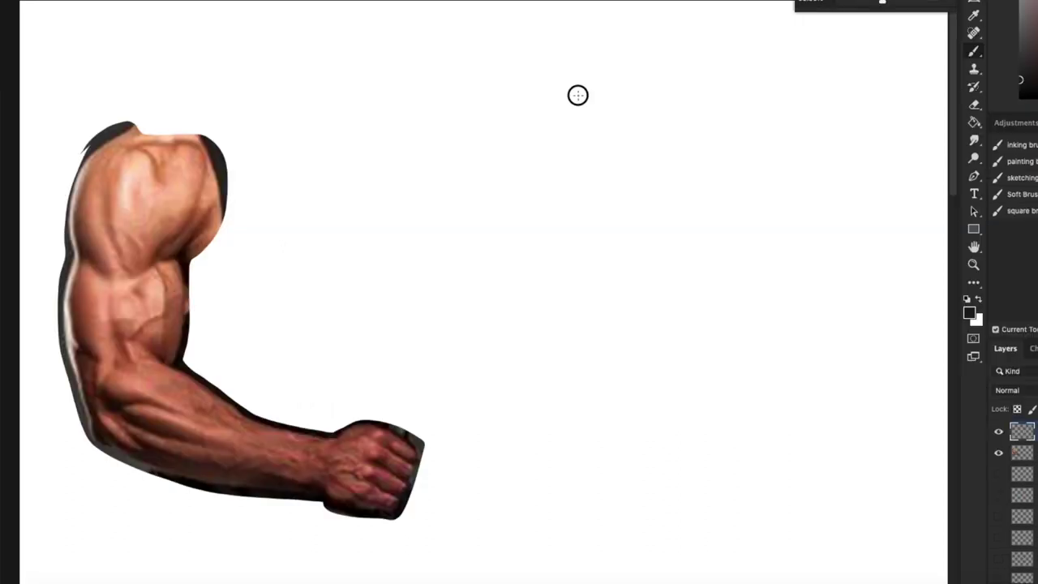
# Beside the bent-arm photo reference, sketch the arm's shoulder circle, bone lines, elbow ball and tapered upper-arm and forearm cylinders
pyautogui.moveTo(576, 95)
pyautogui.mouseDown()
pyautogui.moveTo(591, 93)
pyautogui.moveTo(527, 318)
pyautogui.moveTo(786, 397)
pyautogui.mouseUp()
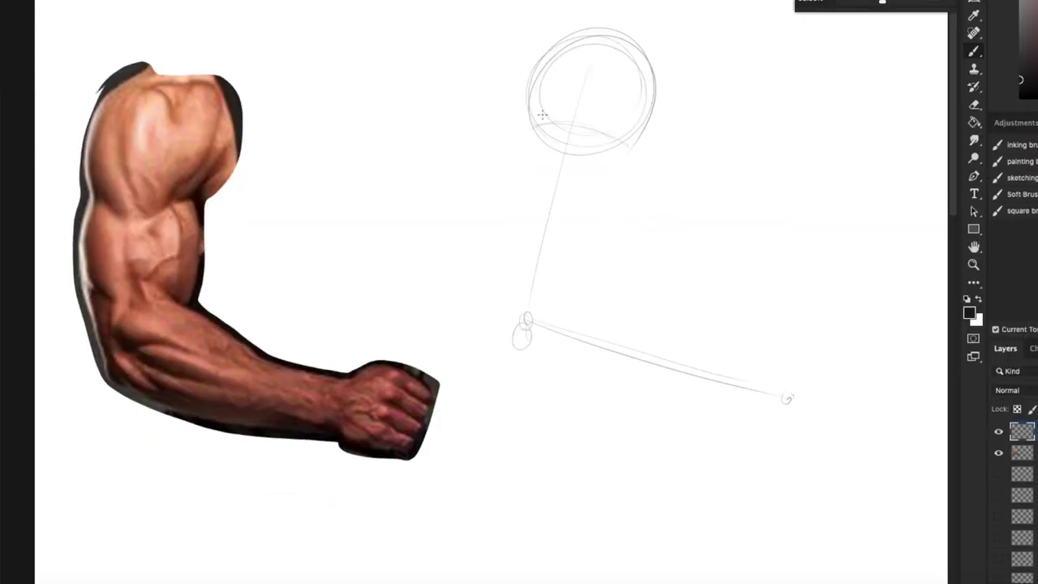
pyautogui.moveTo(527, 126); pyautogui.dragTo(509, 268)
pyautogui.moveTo(559, 283); pyautogui.dragTo(571, 289)
pyautogui.moveTo(631, 146); pyautogui.dragTo(594, 271)
pyautogui.moveTo(512, 279); pyautogui.dragTo(598, 280)
pyautogui.moveTo(604, 292)
pyautogui.mouseDown()
pyautogui.moveTo(546, 380)
pyautogui.moveTo(745, 421)
pyautogui.mouseUp()
pyautogui.moveTo(605, 282)
pyautogui.mouseDown()
pyautogui.moveTo(746, 348)
pyautogui.moveTo(756, 422)
pyautogui.mouseUp()
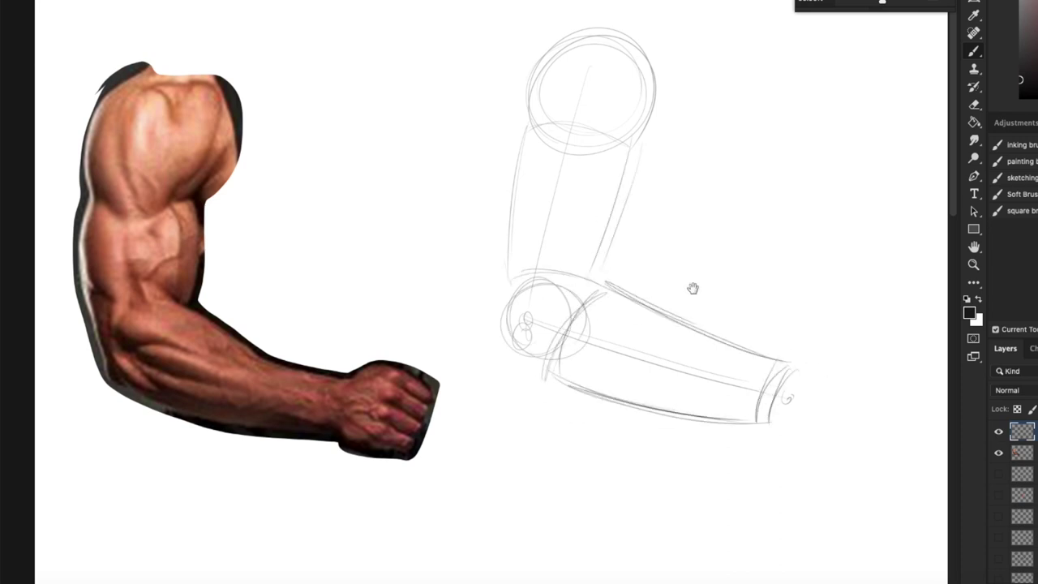
# Ink the bent arm's deltoid, armpit crease, outer triceps edge and curved biceps contour over the construction
pyautogui.moveTo(692, 288); pyautogui.dragTo(695, 332)
pyautogui.moveTo(594, 67)
pyautogui.mouseDown()
pyautogui.moveTo(551, 197)
pyautogui.moveTo(614, 198)
pyautogui.mouseUp()
pyautogui.moveTo(612, 204); pyautogui.dragTo(691, 164)
pyautogui.moveTo(531, 166)
pyautogui.mouseDown()
pyautogui.moveTo(516, 241)
pyautogui.moveTo(531, 272)
pyautogui.mouseUp()
pyautogui.moveTo(560, 251); pyautogui.dragTo(543, 269)
pyautogui.moveTo(652, 199); pyautogui.dragTo(610, 316)
pyautogui.moveTo(655, 189); pyautogui.dragTo(621, 317)
# Ink the back of the bent arm down to the elbow point, the elbow crease and the forearm's upper and lower edges
pyautogui.moveTo(568, 292); pyautogui.dragTo(568, 274)
pyautogui.moveTo(518, 213); pyautogui.dragTo(510, 311)
pyautogui.moveTo(507, 325)
pyautogui.mouseDown()
pyautogui.moveTo(497, 357)
pyautogui.moveTo(508, 376)
pyautogui.mouseUp()
pyautogui.moveTo(560, 357); pyautogui.dragTo(540, 299)
pyautogui.moveTo(555, 226); pyautogui.dragTo(521, 292)
pyautogui.moveTo(551, 195)
pyautogui.mouseDown()
pyautogui.moveTo(591, 245)
pyautogui.moveTo(666, 288)
pyautogui.mouseUp()
pyautogui.moveTo(493, 290); pyautogui.dragTo(529, 317)
pyautogui.moveTo(505, 300); pyautogui.dragTo(673, 358)
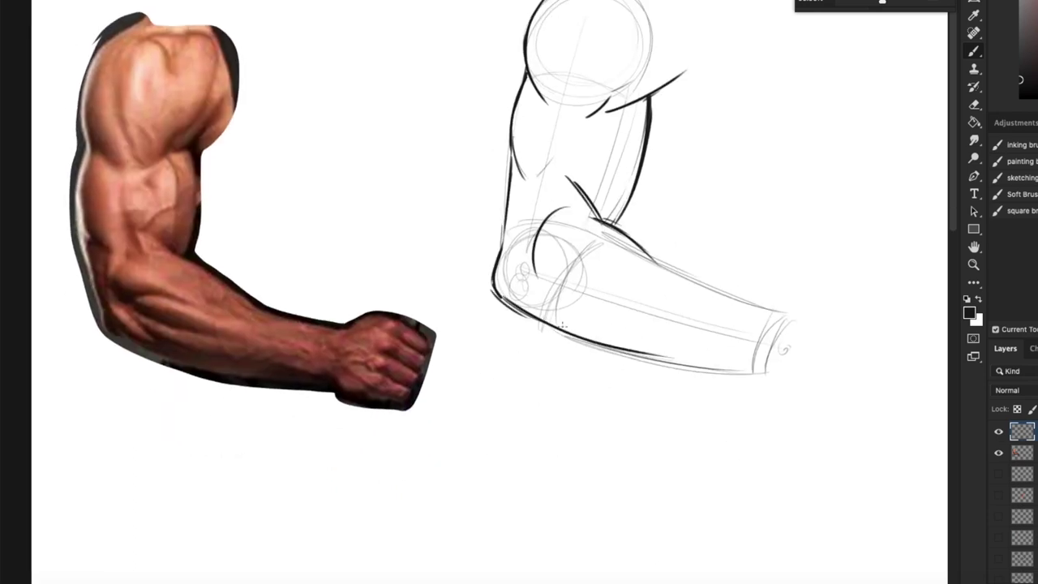
# Add the bent forearm's inner muscle lines, extend its edges to the wrist and close off the wrist end
pyautogui.moveTo(561, 326); pyautogui.dragTo(548, 323)
pyautogui.moveTo(519, 235)
pyautogui.mouseDown()
pyautogui.moveTo(582, 278)
pyautogui.moveTo(612, 279)
pyautogui.mouseUp()
pyautogui.moveTo(561, 286); pyautogui.dragTo(684, 325)
pyautogui.moveTo(563, 305); pyautogui.dragTo(563, 352)
pyautogui.moveTo(498, 190); pyautogui.dragTo(515, 245)
pyautogui.moveTo(616, 301); pyautogui.dragTo(513, 280)
pyautogui.moveTo(531, 280); pyautogui.dragTo(633, 326)
pyautogui.moveTo(560, 309)
pyautogui.mouseDown()
pyautogui.moveTo(701, 317)
pyautogui.moveTo(775, 336)
pyautogui.mouseUp()
pyautogui.moveTo(717, 374); pyautogui.dragTo(789, 391)
pyautogui.moveTo(799, 345); pyautogui.dragTo(780, 388)
pyautogui.moveTo(568, 49)
pyautogui.mouseDown()
pyautogui.moveTo(521, 158)
pyautogui.moveTo(486, 298)
pyautogui.mouseUp()
pyautogui.moveTo(788, 309)
pyautogui.mouseDown()
pyautogui.moveTo(804, 167)
pyautogui.moveTo(702, 306)
pyautogui.moveTo(721, 294)
pyautogui.mouseUp()
# Add a layer beneath the bent-arm line drawing and fill the arm silhouette with mid-grey using the painting brush
pyautogui.press('alt+shift+super+n')
pyautogui.press('super+bracketleft')
pyautogui.click(1023, 164)
pyautogui.click(1021, 10)
pyautogui.moveTo(537, 162)
pyautogui.mouseDown()
pyautogui.moveTo(480, 365)
pyautogui.moveTo(713, 442)
pyautogui.mouseUp()
pyautogui.moveTo(559, 105); pyautogui.dragTo(608, 162)
# Sample the white background and paint away the grey spilling past the bent arm's outline
pyautogui.keyDown('alt'); pyautogui.click(620, 251); pyautogui.keyUp('alt')
pyautogui.moveTo(607, 211)
pyautogui.mouseDown()
pyautogui.moveTo(582, 324)
pyautogui.moveTo(634, 179)
pyautogui.mouseUp()
pyautogui.moveTo(463, 170); pyautogui.dragTo(473, 100)
pyautogui.moveTo(452, 243); pyautogui.dragTo(444, 365)
pyautogui.moveTo(170, 326); pyautogui.dragTo(174, 375)
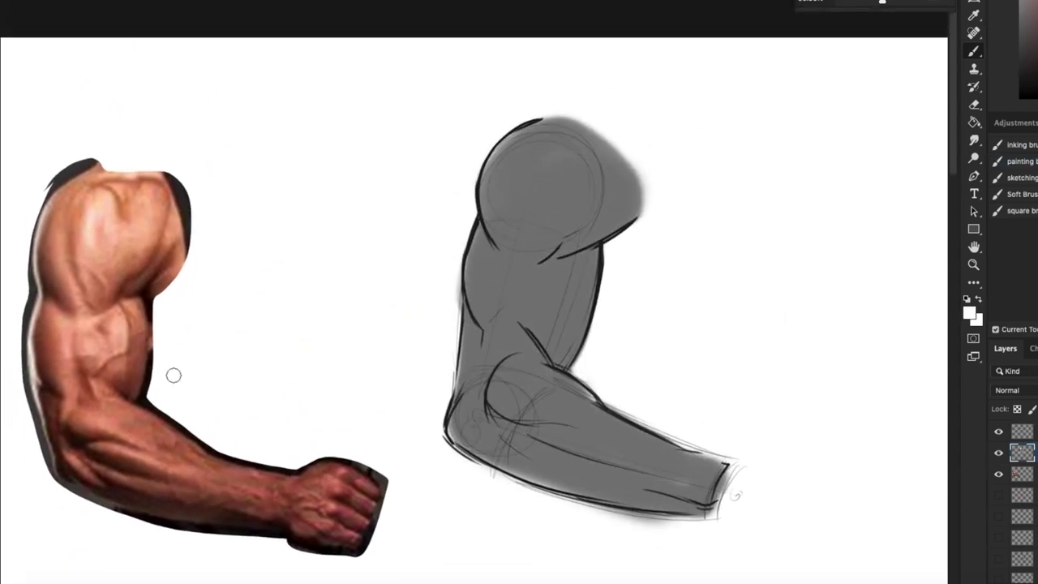
# Choose a near-black colour and shade beneath the deltoid, along the biceps' front edge and at the base of the rear upper-arm muscle
pyautogui.click(1020, 79)
pyautogui.moveTo(542, 256)
pyautogui.mouseDown()
pyautogui.moveTo(572, 218)
pyautogui.moveTo(631, 204)
pyautogui.mouseUp()
pyautogui.moveTo(600, 268); pyautogui.dragTo(611, 253)
pyautogui.moveTo(537, 309)
pyautogui.mouseDown()
pyautogui.moveTo(592, 317)
pyautogui.moveTo(610, 247)
pyautogui.moveTo(636, 238)
pyautogui.mouseUp()
pyautogui.moveTo(525, 288); pyautogui.dragTo(503, 290)
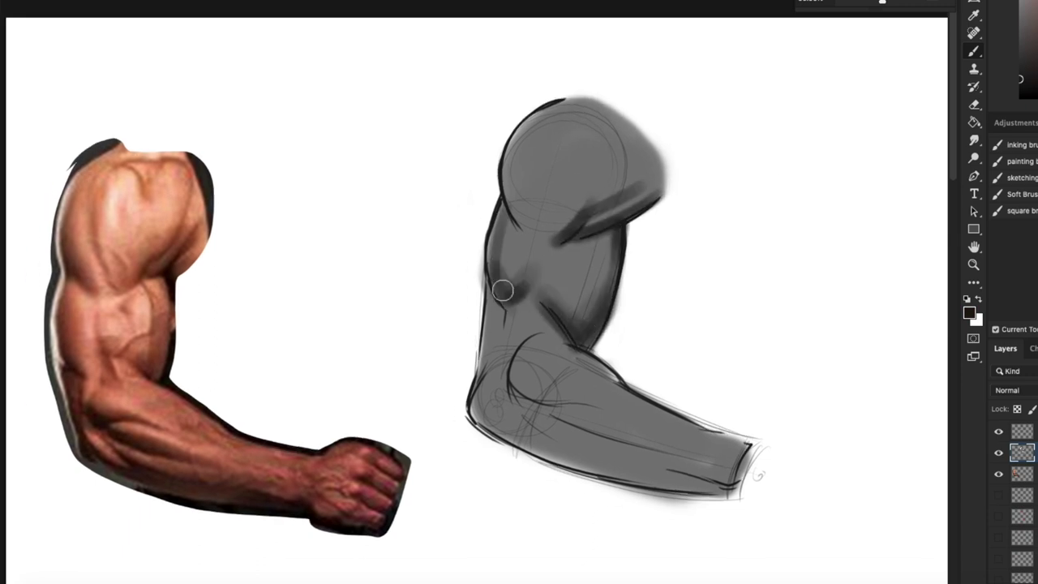
# Paint dark shading down the deltoid's back and lower tip, around the upper-arm muscles and beside the rounded top of the forearm
pyautogui.moveTo(509, 190); pyautogui.dragTo(577, 235)
pyautogui.moveTo(654, 267); pyautogui.dragTo(660, 253)
pyautogui.moveTo(568, 118); pyautogui.dragTo(546, 172)
pyautogui.moveTo(637, 234); pyautogui.dragTo(627, 223)
pyautogui.moveTo(539, 269); pyautogui.dragTo(561, 300)
pyautogui.moveTo(500, 276); pyautogui.dragTo(509, 334)
pyautogui.moveTo(520, 334); pyautogui.dragTo(553, 378)
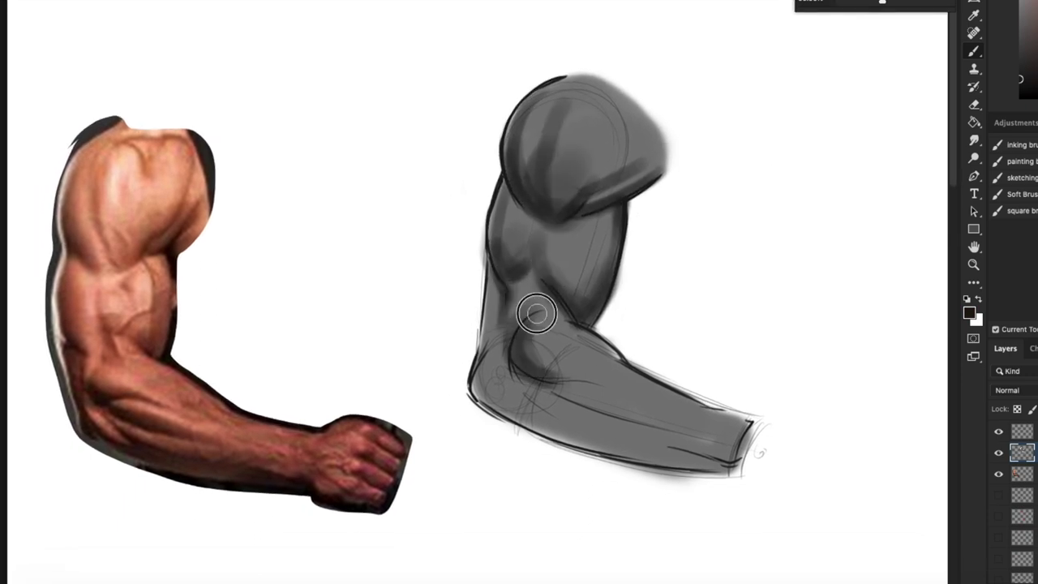
pyautogui.moveTo(537, 313); pyautogui.dragTo(543, 295)
# Shade the back of the arm down to the elbow and paint dark bands between the forearm muscles
pyautogui.moveTo(496, 260)
pyautogui.mouseDown()
pyautogui.moveTo(496, 352)
pyautogui.moveTo(525, 395)
pyautogui.mouseUp()
pyautogui.moveTo(547, 378)
pyautogui.mouseDown()
pyautogui.moveTo(526, 384)
pyautogui.moveTo(590, 423)
pyautogui.mouseUp()
pyautogui.moveTo(552, 369); pyautogui.dragTo(679, 398)
pyautogui.moveTo(516, 361); pyautogui.dragTo(579, 353)
pyautogui.moveTo(527, 378); pyautogui.dragTo(647, 437)
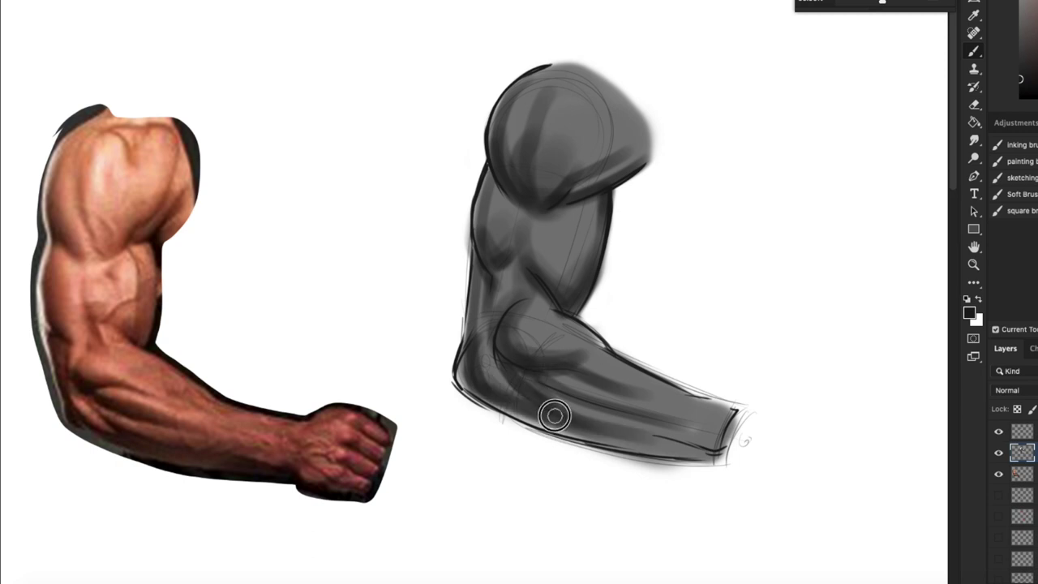
# Deepen the shadows along the forearm's underside, elbow, wrist and the lower edge of the biceps
pyautogui.moveTo(555, 415); pyautogui.dragTo(544, 452)
pyautogui.moveTo(600, 224); pyautogui.dragTo(571, 354)
pyautogui.moveTo(570, 360)
pyautogui.mouseDown()
pyautogui.moveTo(579, 297)
pyautogui.moveTo(617, 328)
pyautogui.mouseUp()
pyautogui.moveTo(611, 361)
pyautogui.mouseDown()
pyautogui.moveTo(613, 373)
pyautogui.moveTo(595, 362)
pyautogui.mouseUp()
pyautogui.moveTo(658, 387); pyautogui.dragTo(694, 402)
pyautogui.moveTo(703, 450)
pyautogui.mouseDown()
pyautogui.moveTo(645, 444)
pyautogui.moveTo(433, 365)
pyautogui.mouseUp()
pyautogui.moveTo(745, 449)
pyautogui.mouseDown()
pyautogui.moveTo(725, 487)
pyautogui.moveTo(737, 489)
pyautogui.mouseUp()
pyautogui.moveTo(639, 358)
pyautogui.mouseDown()
pyautogui.moveTo(640, 345)
pyautogui.moveTo(674, 370)
pyautogui.mouseUp()
# Sample the white background and clean up the grey spill along the biceps' front and the forearm's upper and lower edges
pyautogui.keyDown('alt'); pyautogui.click(639, 239); pyautogui.keyUp('alt')
pyautogui.moveTo(628, 243); pyautogui.dragTo(596, 364)
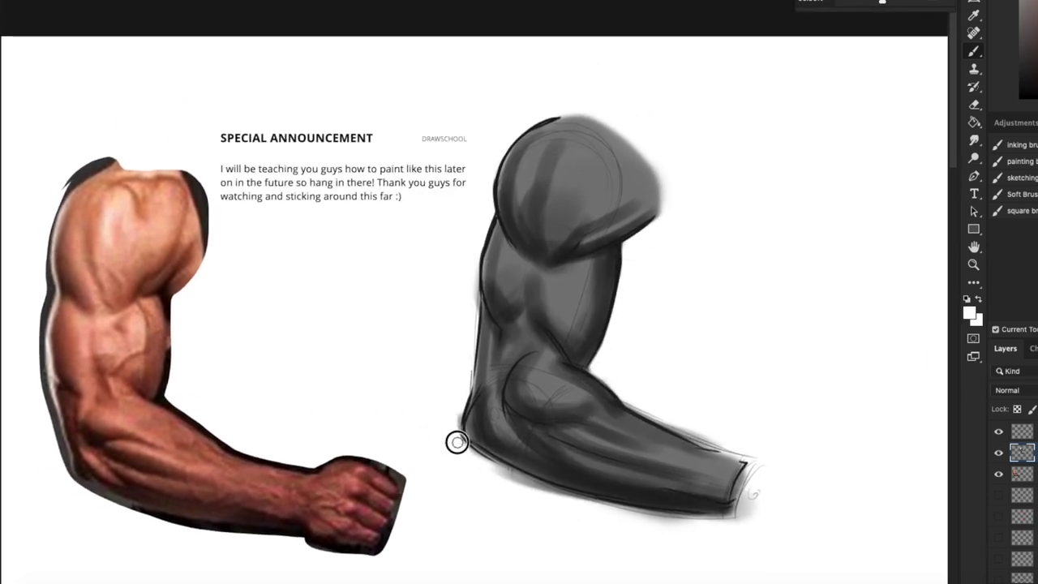
pyautogui.moveTo(458, 442); pyautogui.dragTo(694, 524)
pyautogui.moveTo(667, 427); pyautogui.dragTo(711, 435)
# Paint soft white highlights on the deltoid, the biceps, the rear upper-arm muscle and the area above the elbow
pyautogui.moveTo(612, 154)
pyautogui.mouseDown()
pyautogui.moveTo(621, 170)
pyautogui.moveTo(603, 219)
pyautogui.mouseUp()
pyautogui.moveTo(606, 303); pyautogui.dragTo(634, 264)
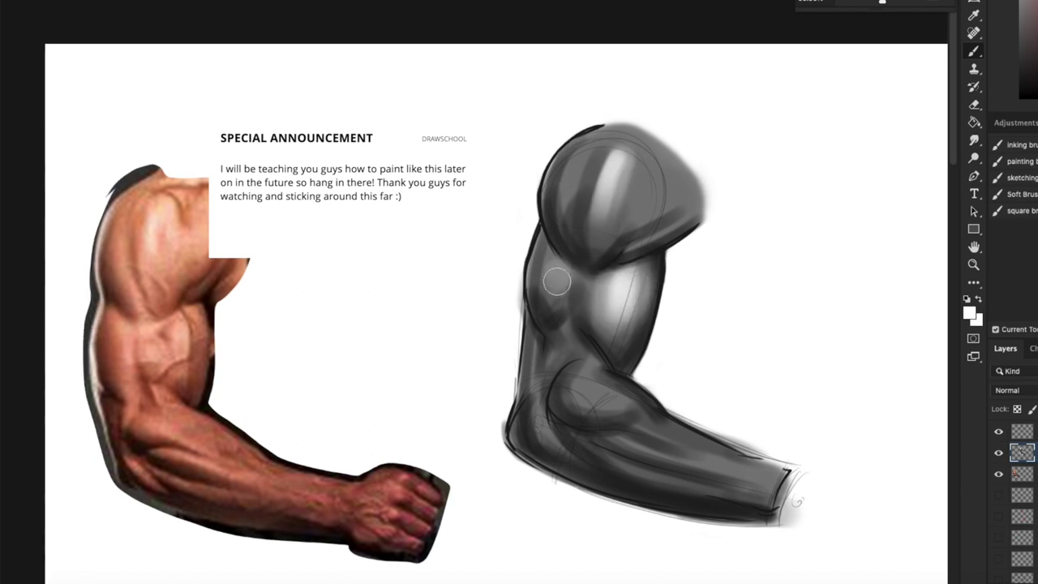
pyautogui.moveTo(557, 281); pyautogui.dragTo(562, 265)
pyautogui.moveTo(566, 330)
pyautogui.mouseDown()
pyautogui.moveTo(558, 363)
pyautogui.moveTo(600, 394)
pyautogui.mouseUp()
# Add a new layer above the line drawing and paint a sampled light grey over the front of the deltoid
pyautogui.keyDown('alt'); pyautogui.click(602, 381); pyautogui.keyUp('alt')
pyautogui.click(1021, 432)
pyautogui.press('super+shift+alt+n')
pyautogui.keyDown('alt'); pyautogui.click(629, 193); pyautogui.keyUp('alt')
pyautogui.moveTo(667, 164); pyautogui.dragTo(620, 212)
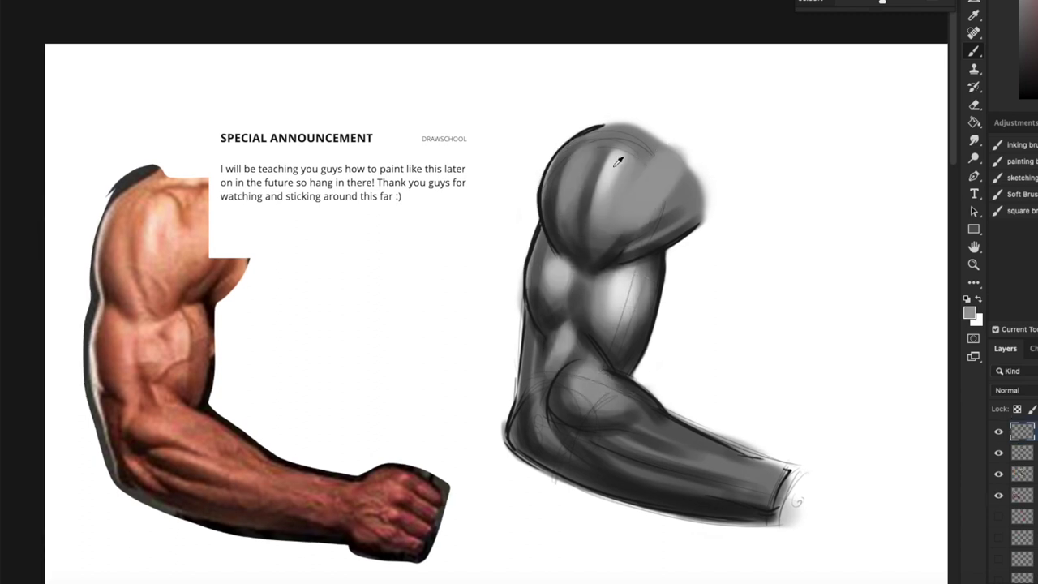
# Sample greys from the shading and blend them over the biceps, rear upper arm and forearm, covering the sketch lines
pyautogui.keyDown('alt'); pyautogui.click(616, 165); pyautogui.keyUp('alt')
pyautogui.moveTo(627, 274)
pyautogui.mouseDown()
pyautogui.moveTo(609, 287)
pyautogui.moveTo(602, 344)
pyautogui.mouseUp()
pyautogui.keyDown('alt'); pyautogui.click(609, 287); pyautogui.keyUp('alt')
pyautogui.moveTo(537, 294); pyautogui.dragTo(531, 311)
pyautogui.moveTo(577, 411); pyautogui.dragTo(555, 390)
pyautogui.moveTo(601, 440); pyautogui.dragTo(674, 472)
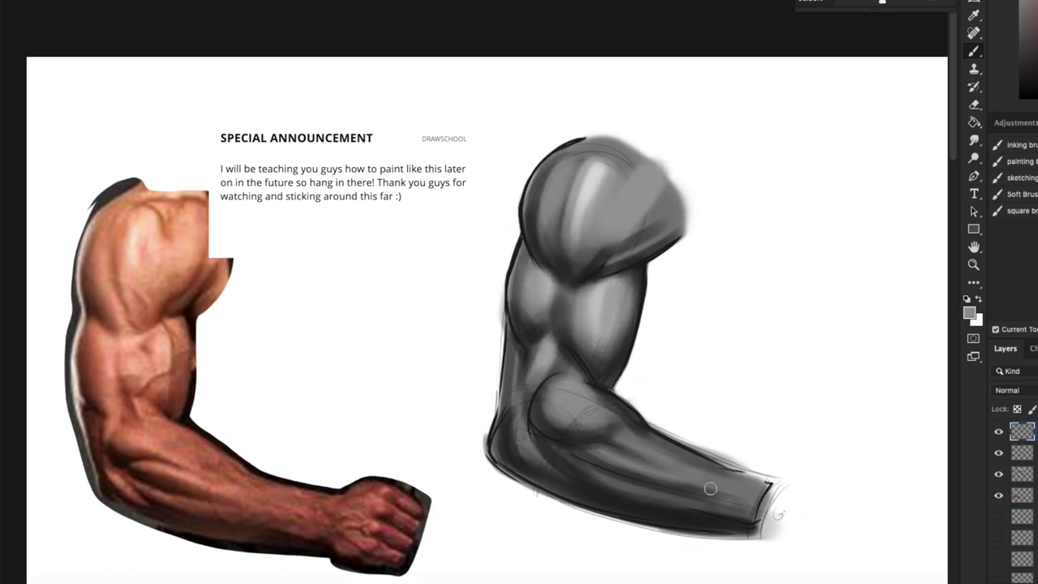
# Paint a thin white rim light down the back of the arm from the shoulder to the elbow
pyautogui.scroll(1, 521, 442)
pyautogui.press('x')
pyautogui.moveTo(596, 157)
pyautogui.mouseDown()
pyautogui.moveTo(539, 166)
pyautogui.moveTo(500, 450)
pyautogui.mouseUp()
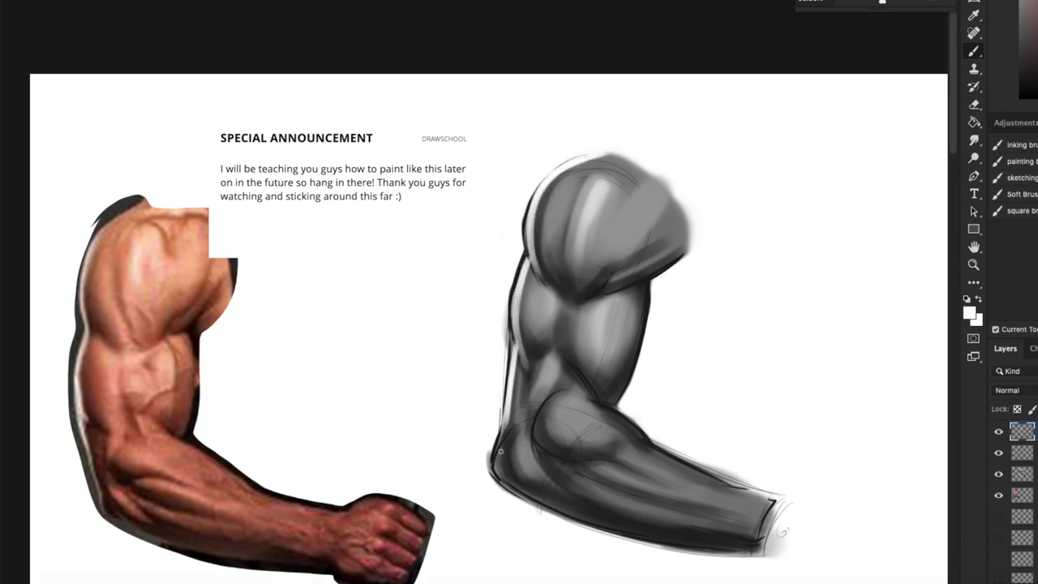
# Brush lighter grey onto the rounded top of the forearm and along its muscle bands
pyautogui.scroll(-3, 500, 450)
pyautogui.hscroll(2, 501, 450)
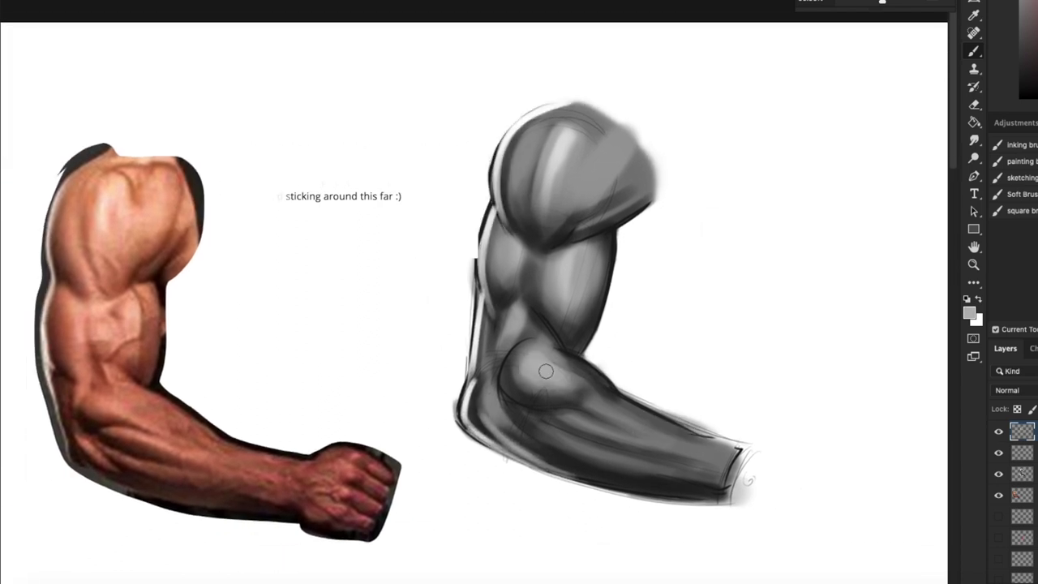
pyautogui.moveTo(546, 371); pyautogui.dragTo(558, 348)
pyautogui.moveTo(569, 403)
pyautogui.mouseDown()
pyautogui.moveTo(667, 448)
pyautogui.moveTo(628, 423)
pyautogui.mouseUp()
pyautogui.moveTo(556, 429); pyautogui.dragTo(627, 455)
# Sample a dark tone and deepen the shadows under the forearm's rounded muscle, at the elbow and along the back of the upper arm
pyautogui.scroll(1, 633, 373)
pyautogui.keyDown('alt'); pyautogui.click(518, 416); pyautogui.keyUp('alt')
pyautogui.moveTo(512, 406)
pyautogui.mouseDown()
pyautogui.moveTo(519, 422)
pyautogui.moveTo(575, 425)
pyautogui.mouseUp()
pyautogui.moveTo(495, 451)
pyautogui.mouseDown()
pyautogui.moveTo(491, 323)
pyautogui.moveTo(491, 405)
pyautogui.mouseUp()
pyautogui.moveTo(497, 231); pyautogui.dragTo(500, 300)
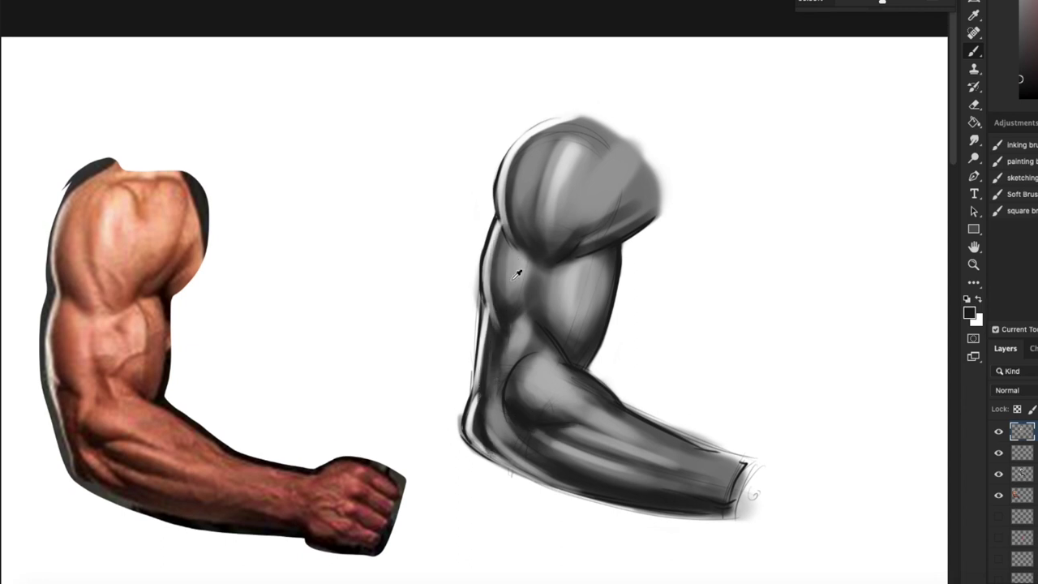
# Blend sampled greys across the rear upper arm and biceps, then lighten the front of the deltoid with a diagonal band
pyautogui.keyDown('alt'); pyautogui.click(514, 279); pyautogui.keyUp('alt')
pyautogui.moveTo(519, 264); pyautogui.dragTo(527, 301)
pyautogui.keyDown('alt'); pyautogui.click(567, 297); pyautogui.keyUp('alt')
pyautogui.moveTo(585, 270); pyautogui.dragTo(562, 321)
pyautogui.moveTo(586, 195); pyautogui.dragTo(619, 160)
pyautogui.moveTo(620, 161)
pyautogui.mouseDown()
pyautogui.moveTo(563, 232)
pyautogui.moveTo(606, 236)
pyautogui.moveTo(577, 256)
pyautogui.mouseUp()
pyautogui.keyDown('alt'); pyautogui.click(560, 256); pyautogui.keyUp('alt')
pyautogui.moveTo(646, 242); pyautogui.dragTo(548, 228)
# Sample a tone from the forearm's rounded muscle and blend it along the upper forearm
pyautogui.moveTo(538, 395); pyautogui.dragTo(531, 388)
pyautogui.keyDown('alt'); pyautogui.click(547, 381); pyautogui.keyUp('alt')
pyautogui.moveTo(531, 386); pyautogui.dragTo(631, 435)
pyautogui.moveTo(494, 268)
pyautogui.mouseDown()
pyautogui.moveTo(561, 245)
pyautogui.moveTo(571, 224)
pyautogui.moveTo(530, 284)
pyautogui.moveTo(582, 279)
pyautogui.mouseUp()
# Sample nearby greys repeatedly and smooth the transition between the upper-arm muscles below the deltoid
pyautogui.keyDown('alt'); pyautogui.click(545, 239); pyautogui.keyUp('alt')
pyautogui.keyDown('alt'); pyautogui.click(569, 280); pyautogui.keyUp('alt')
pyautogui.keyDown('alt'); pyautogui.click(553, 253); pyautogui.keyUp('alt')
pyautogui.moveTo(526, 281)
pyautogui.mouseDown()
pyautogui.moveTo(532, 317)
pyautogui.moveTo(552, 321)
pyautogui.mouseUp()
pyautogui.keyDown('alt'); pyautogui.click(537, 317); pyautogui.keyUp('alt')
pyautogui.moveTo(555, 256); pyautogui.dragTo(558, 270)
pyautogui.keyDown('alt'); pyautogui.click(557, 260); pyautogui.keyUp('alt')
# Paint a light raised vein down the lower part of the deltoid using sampled tones
pyautogui.keyDown('alt'); pyautogui.click(550, 217); pyautogui.keyUp('alt')
pyautogui.moveTo(536, 167)
pyautogui.mouseDown()
pyautogui.moveTo(549, 209)
pyautogui.moveTo(537, 180)
pyautogui.mouseUp()
pyautogui.keyDown('alt'); pyautogui.click(547, 193); pyautogui.keyUp('alt')
pyautogui.moveTo(625, 283)
pyautogui.mouseDown()
pyautogui.moveTo(649, 233)
pyautogui.moveTo(529, 242)
pyautogui.moveTo(568, 207)
pyautogui.mouseUp()
# Paint light veins on the lower biceps and into the elbow crease, and smooth the tones near the wrist
pyautogui.keyDown('alt'); pyautogui.click(526, 179); pyautogui.keyUp('alt')
pyautogui.keyDown('alt'); pyautogui.click(522, 284); pyautogui.keyUp('alt')
pyautogui.moveTo(522, 287); pyautogui.dragTo(526, 304)
pyautogui.moveTo(528, 302); pyautogui.dragTo(610, 349)
pyautogui.moveTo(688, 387); pyautogui.dragTo(681, 367)
pyautogui.keyDown('alt'); pyautogui.click(684, 383); pyautogui.keyUp('alt')
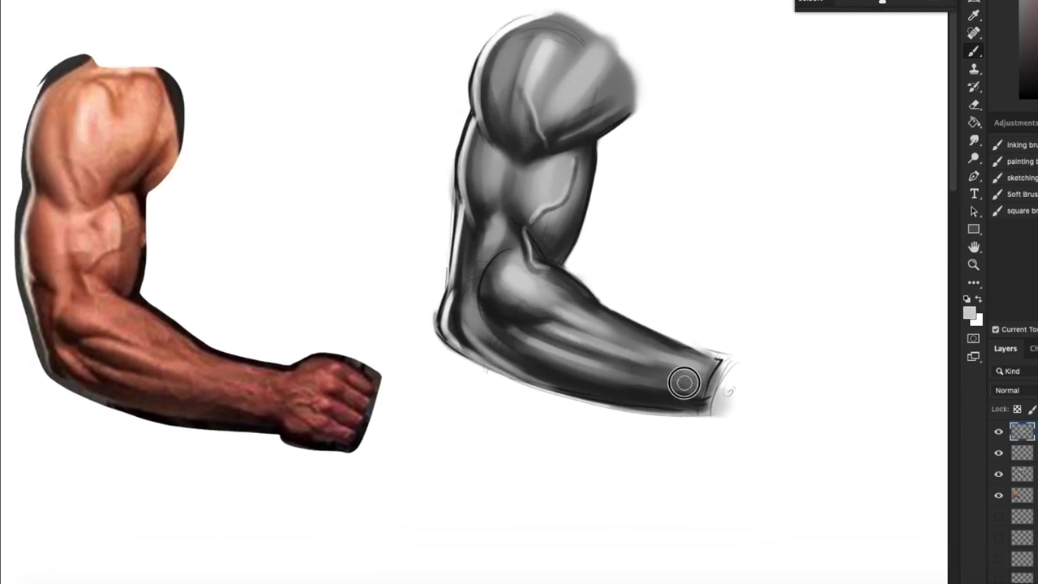
# Sample a light grey from the biceps and blend it around the vein on its front
pyautogui.scroll(4, 684, 382)
pyautogui.moveTo(586, 229); pyautogui.dragTo(589, 224)
pyautogui.keyDown('alt'); pyautogui.click(589, 224); pyautogui.keyUp('alt')
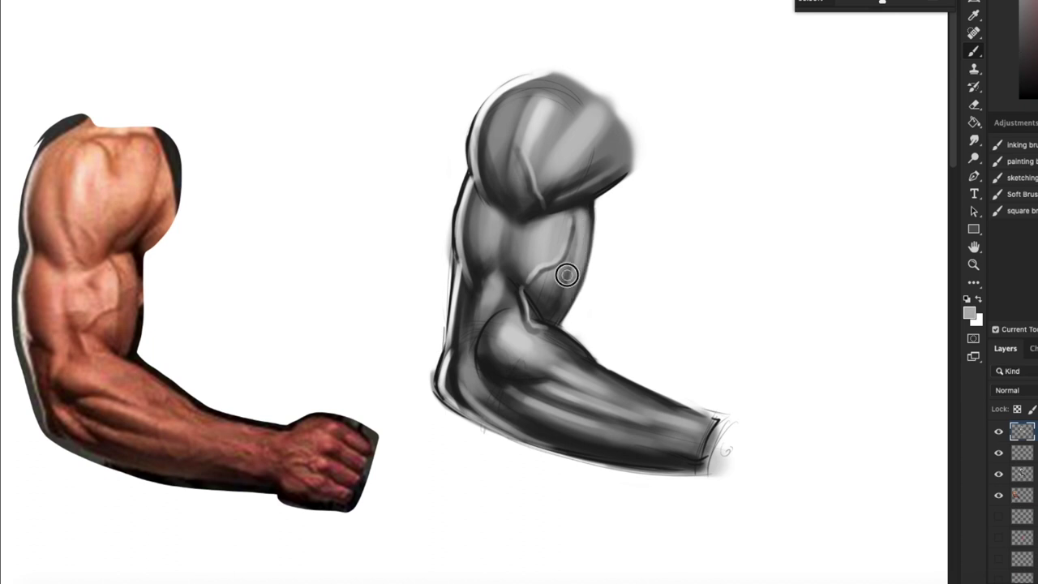
pyautogui.scroll(2, 567, 276)
pyautogui.hscroll(-2, 566, 275)
pyautogui.moveTo(657, 225); pyautogui.dragTo(657, 241)
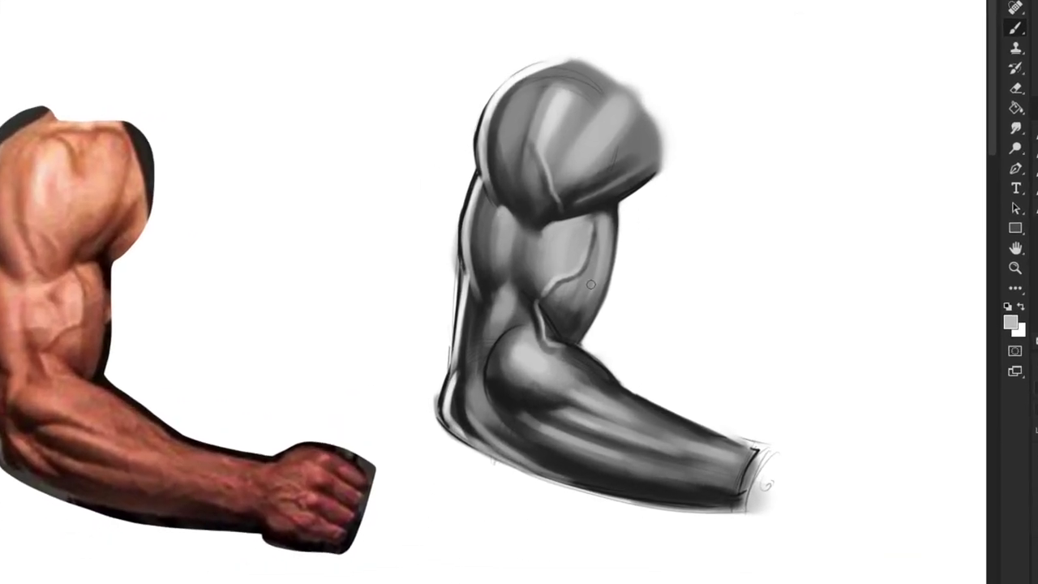